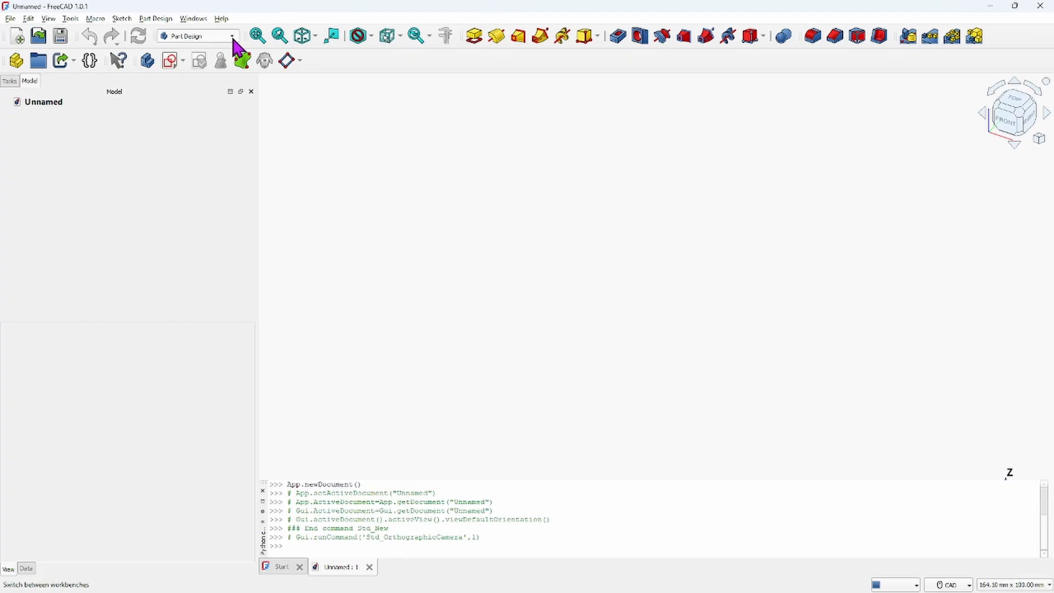
Step: Switch to the Part workbench and create a default cube, torus and cone in the document
click(232, 36)
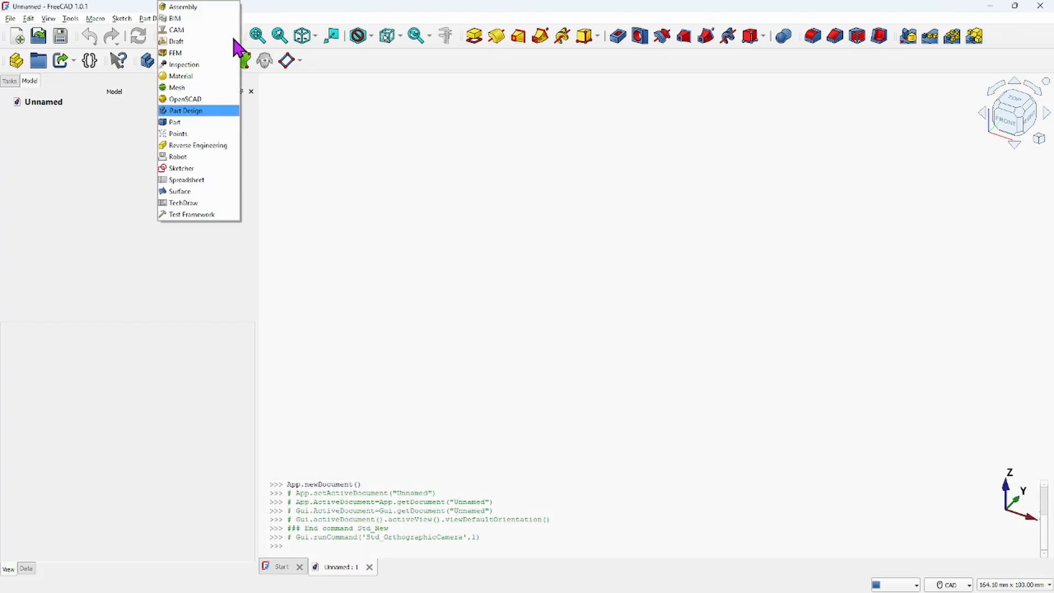
click(176, 122)
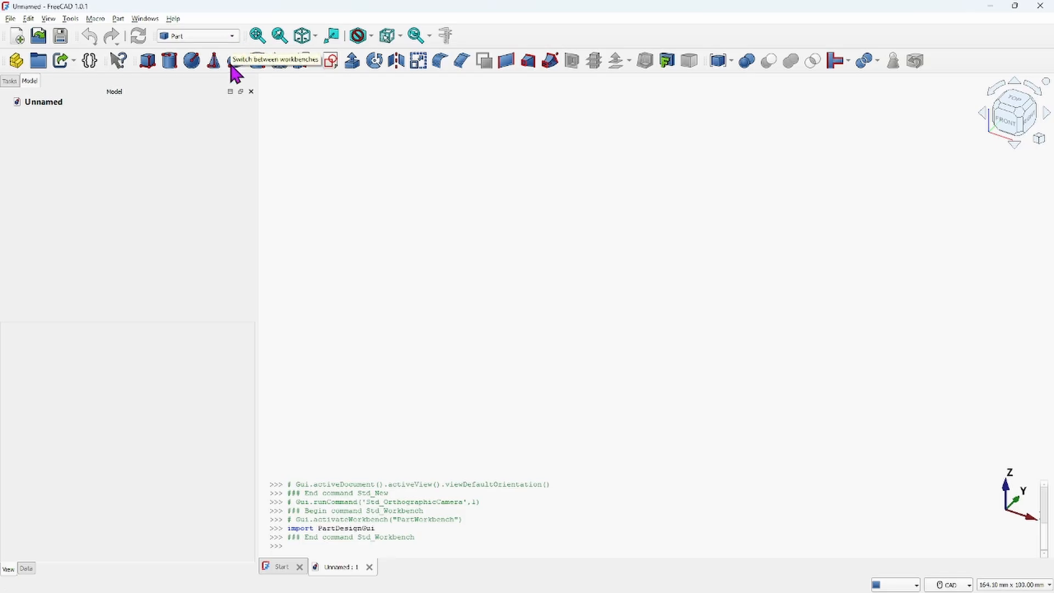
click(148, 61)
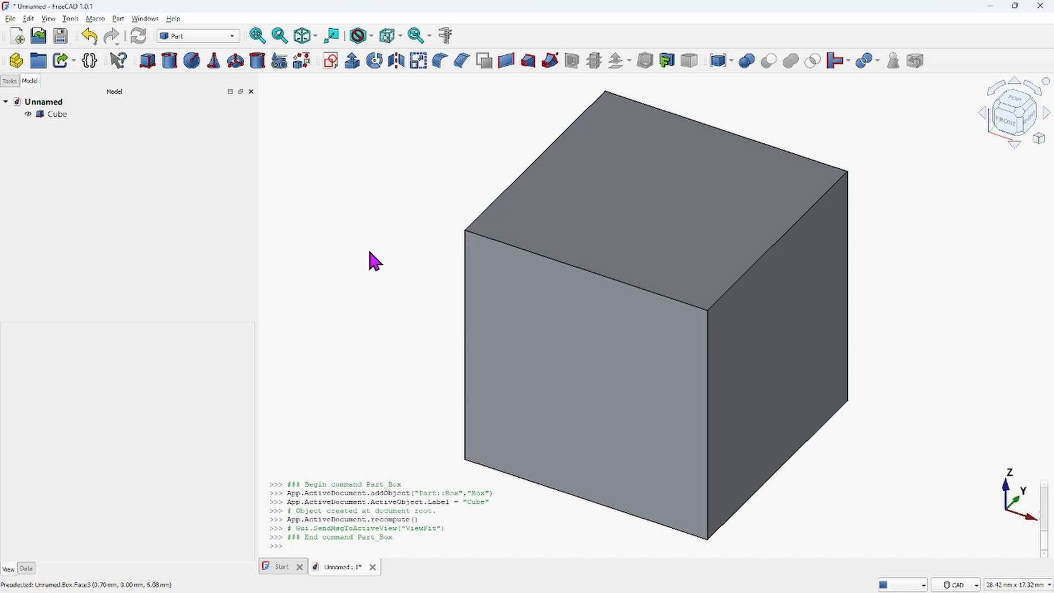
scroll(414, 264, down, 3)
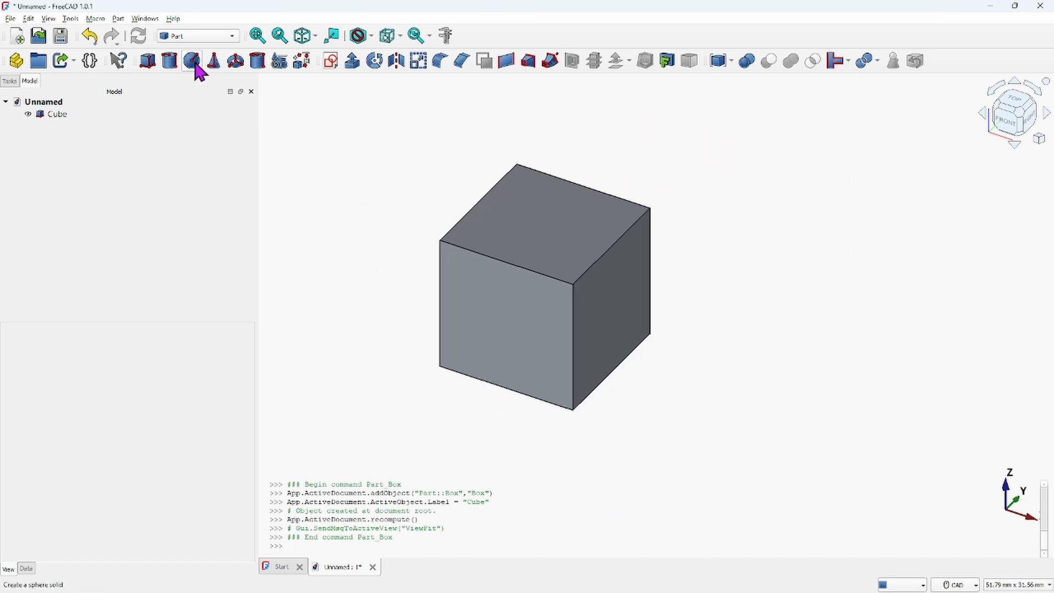
click(237, 61)
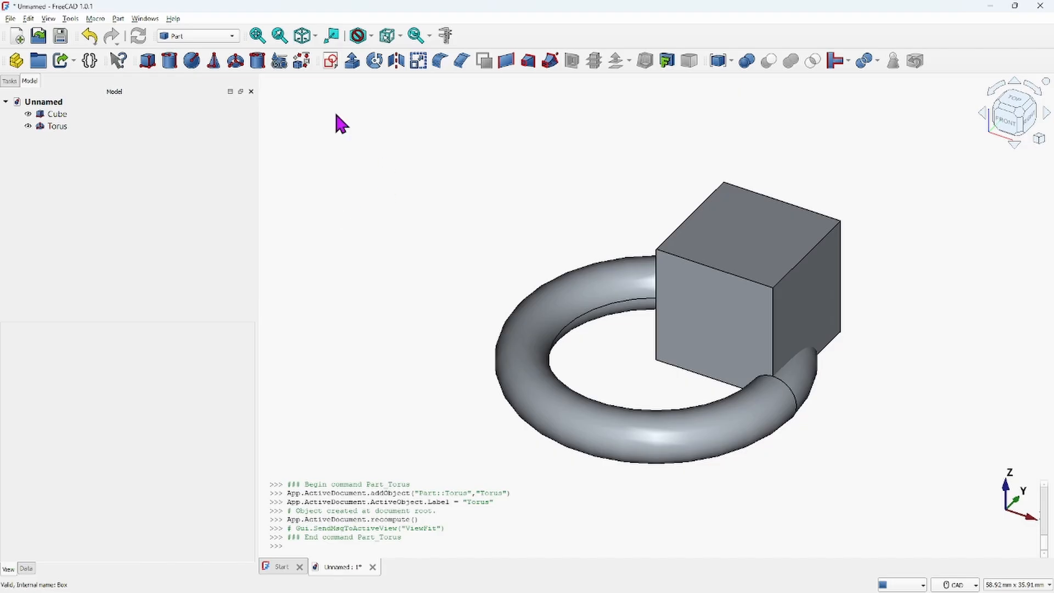
click(217, 63)
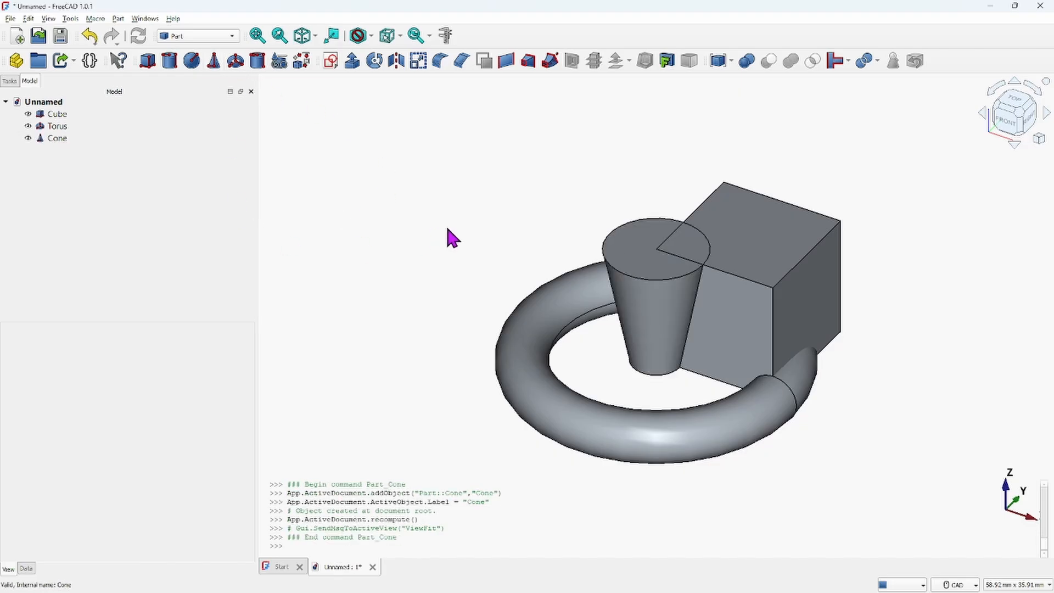
scroll(447, 229, down, 1)
scroll(484, 240, up, 2)
scroll(482, 240, down, 1)
middle_drag(483, 240, 429, 228)
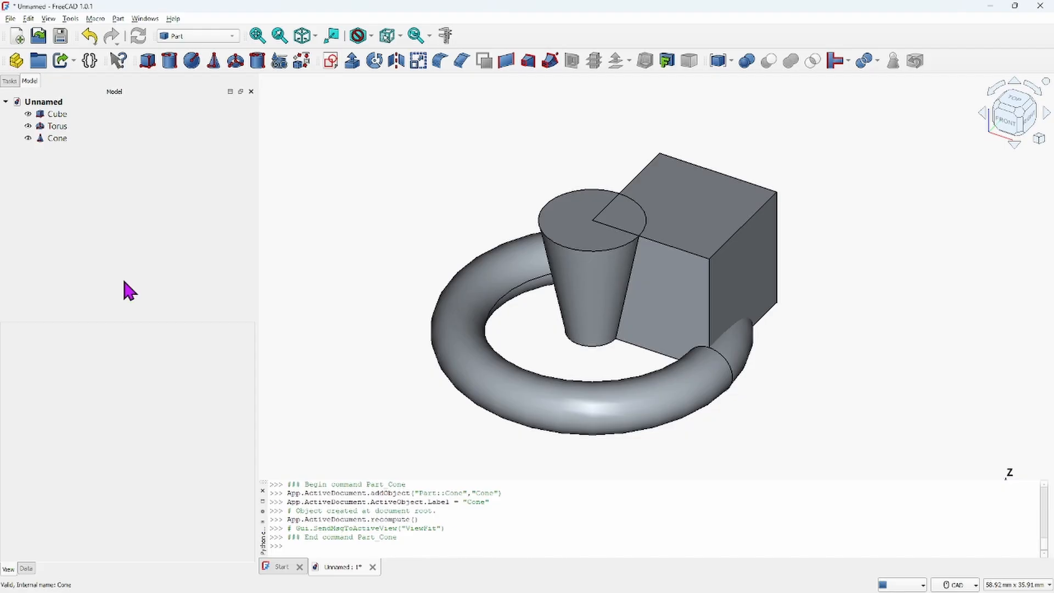
Step: In the general preferences, set the number of decimals to 4 and the default unit system to Imperial decimal (in, lb)
click(29, 19)
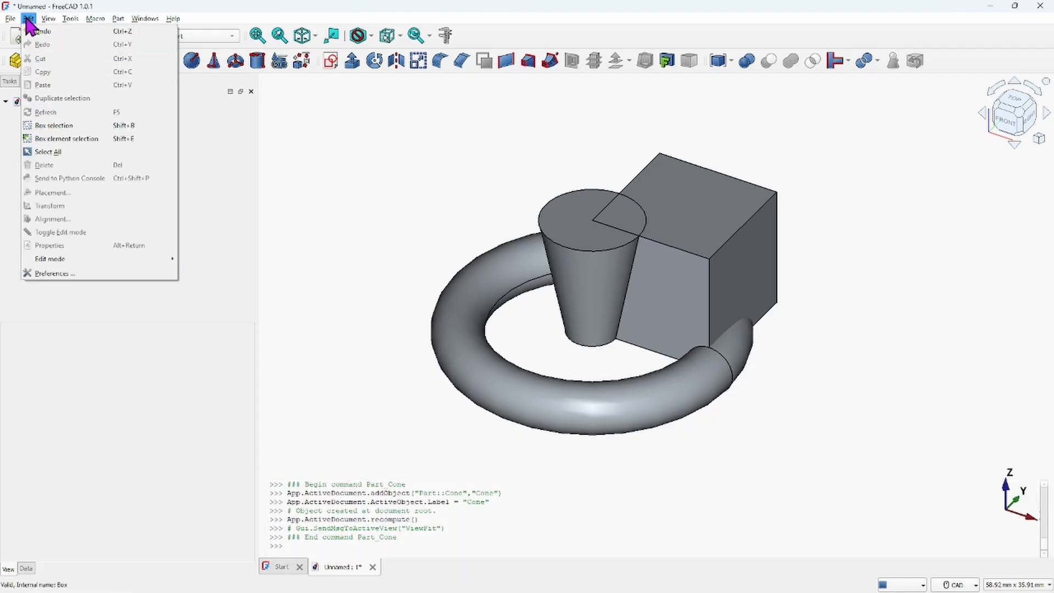
click(54, 273)
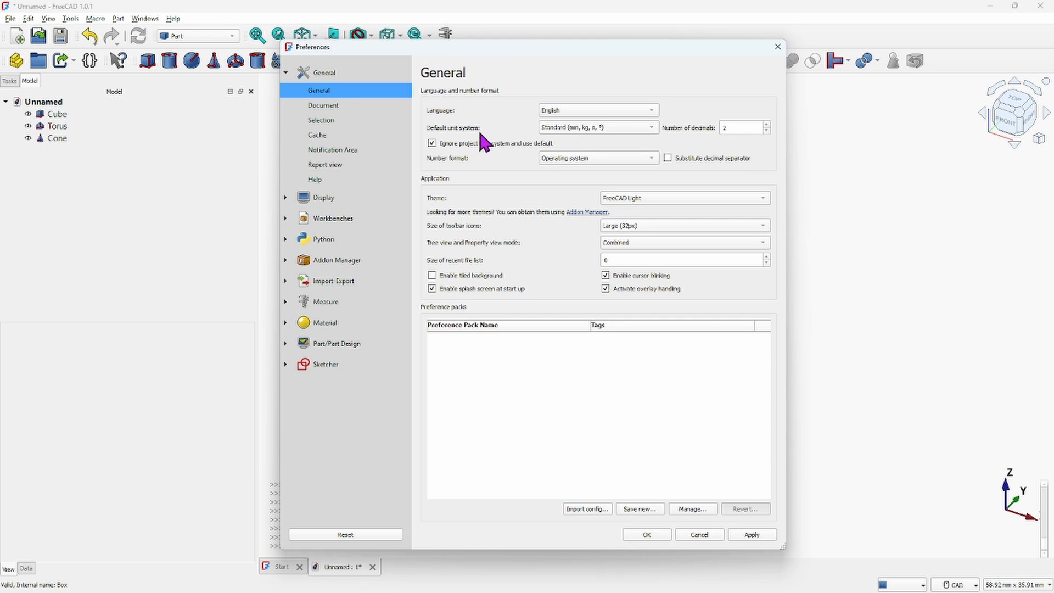
click(653, 129)
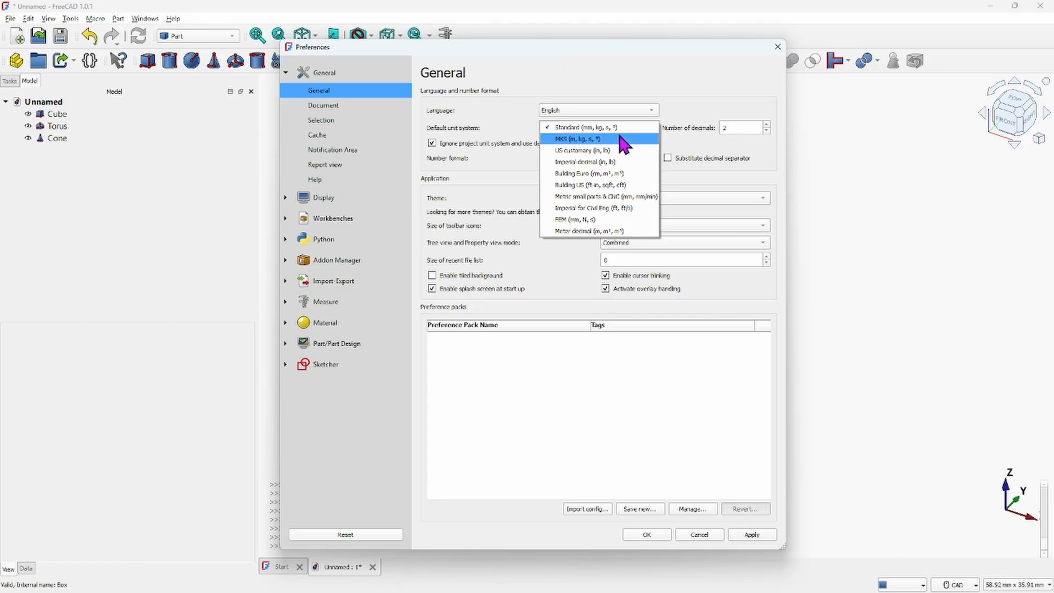
click(604, 130)
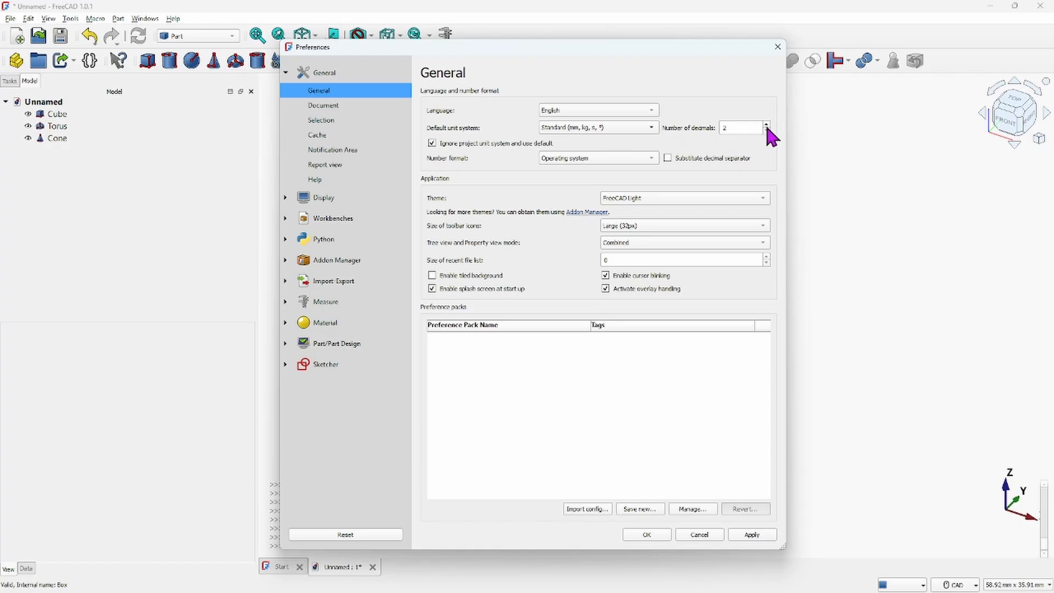
click(767, 127)
click(767, 125)
click(652, 127)
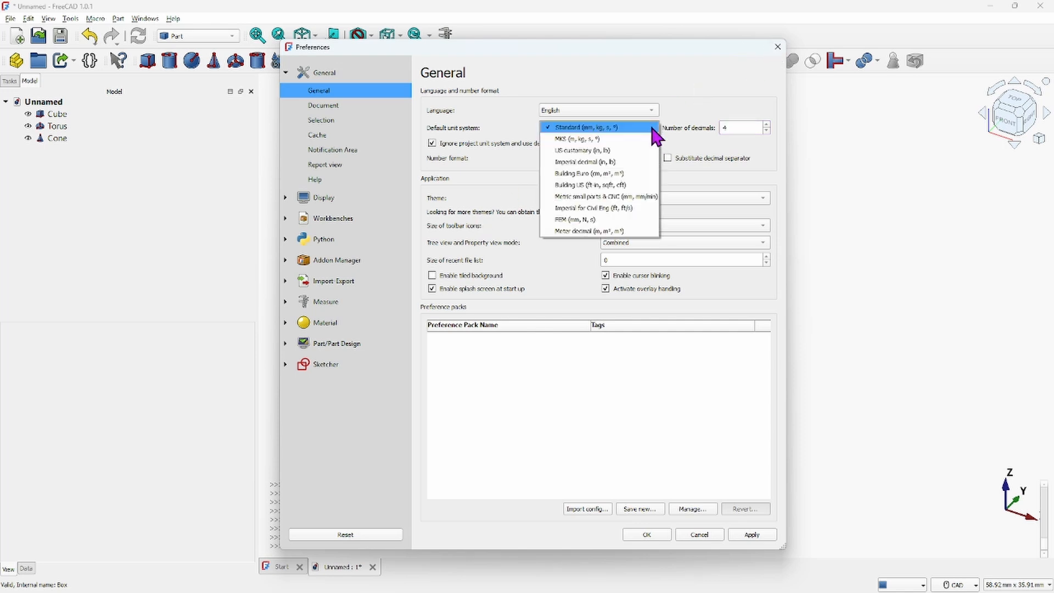
click(576, 163)
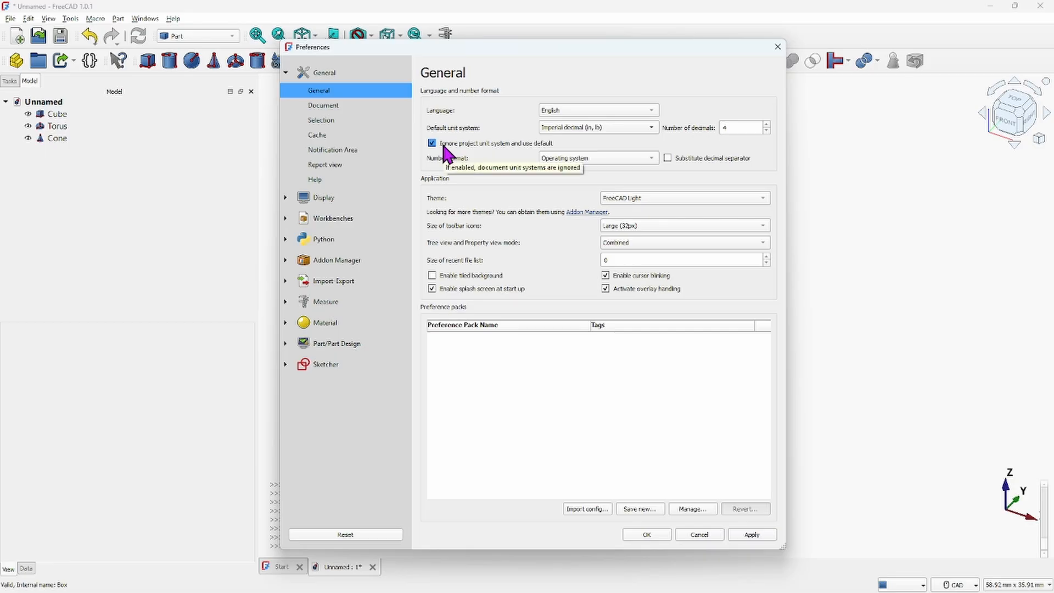
Step: Apply the FreeCAD Classic theme and move the Preferences dialog aside to view the model
click(762, 198)
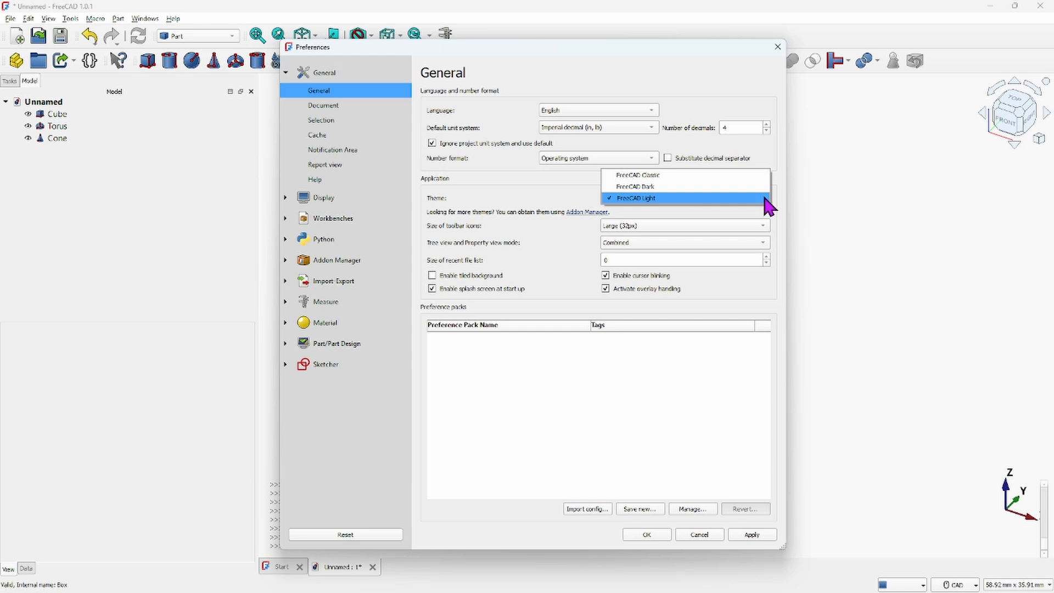
click(670, 175)
click(765, 536)
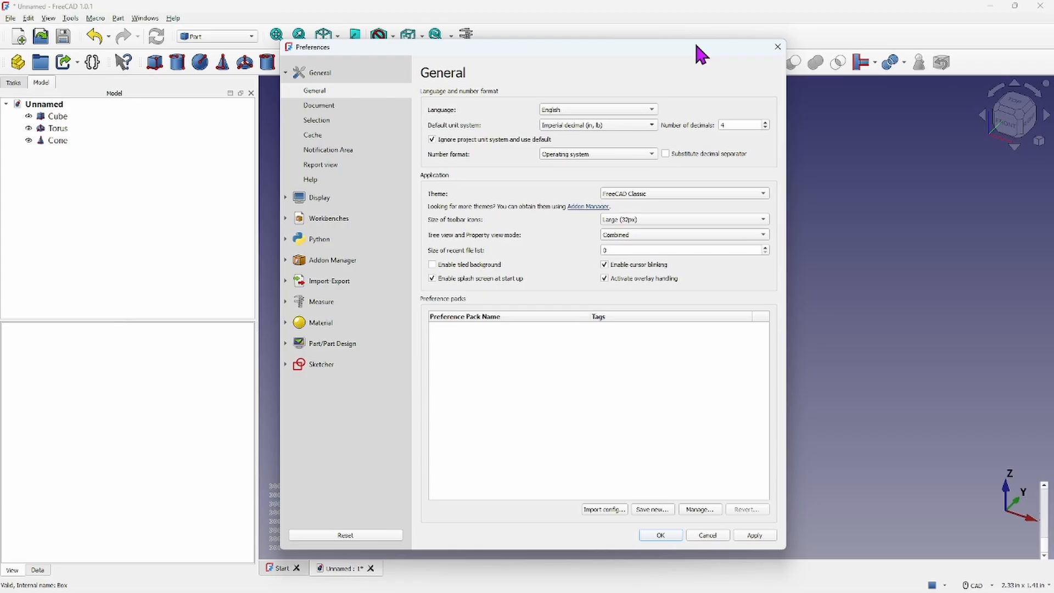
drag(697, 45, 349, 325)
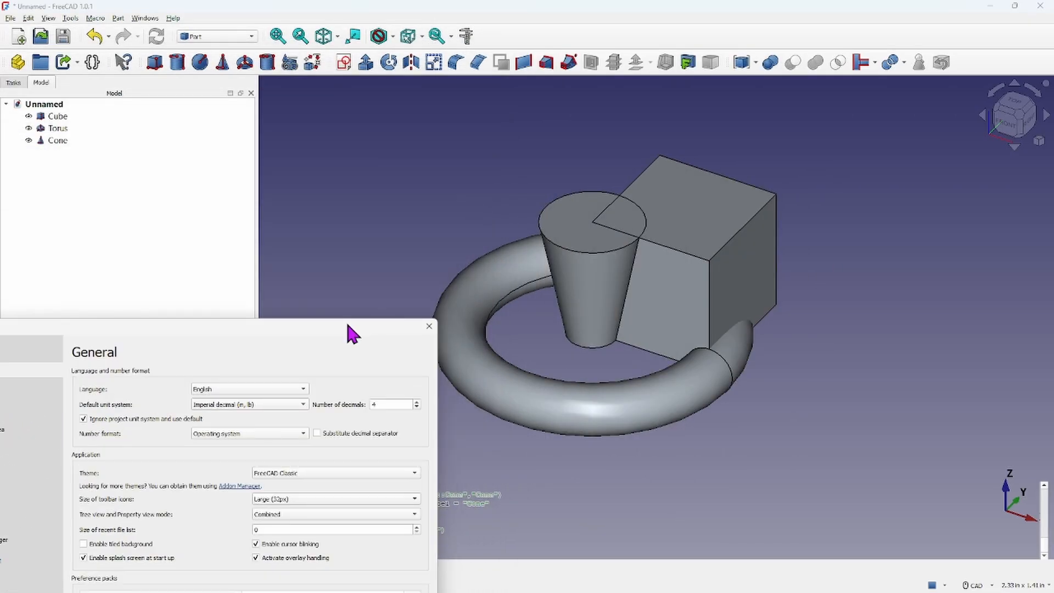
drag(347, 325, 315, 252)
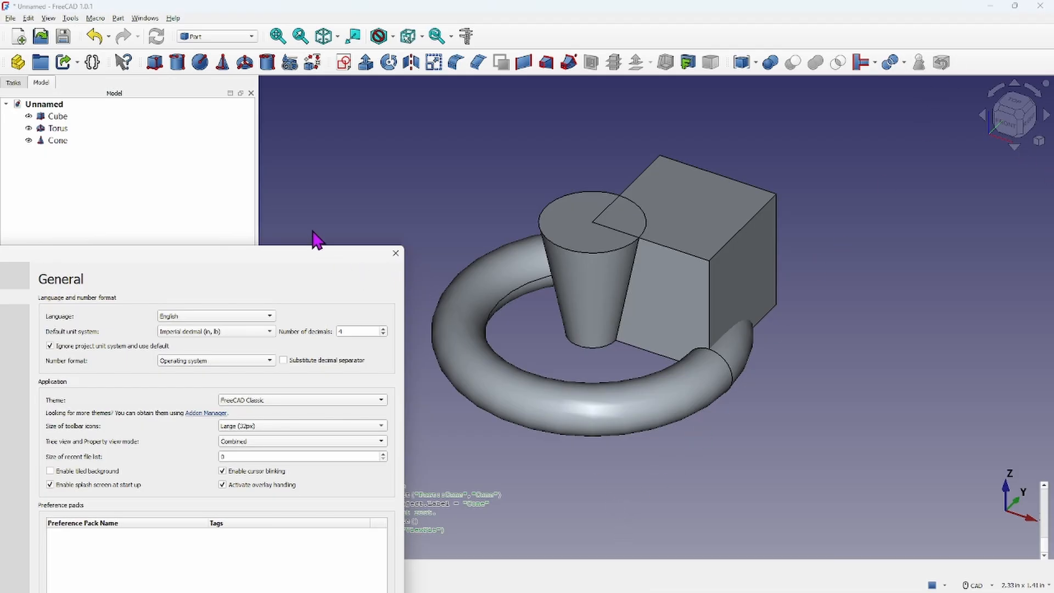
drag(310, 251, 818, 102)
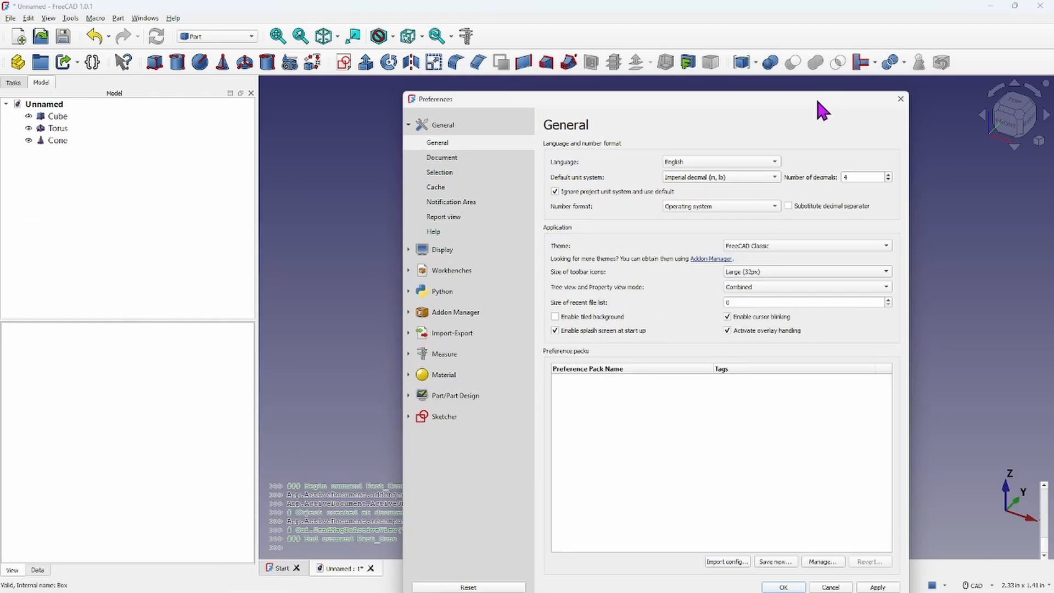
Step: Apply the FreeCAD Dark theme and reposition the Preferences dialog
click(887, 244)
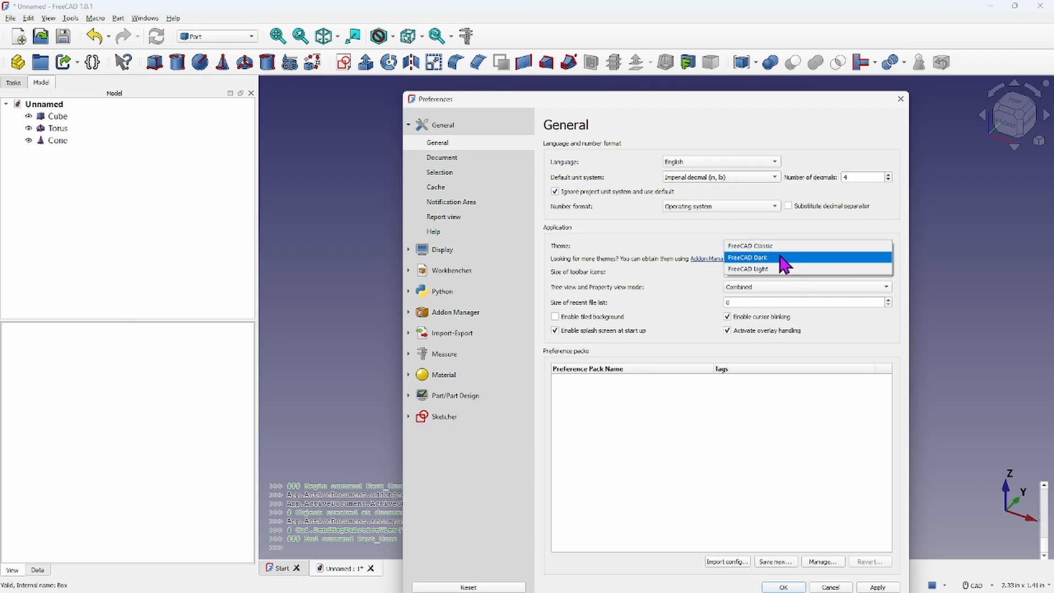
click(780, 255)
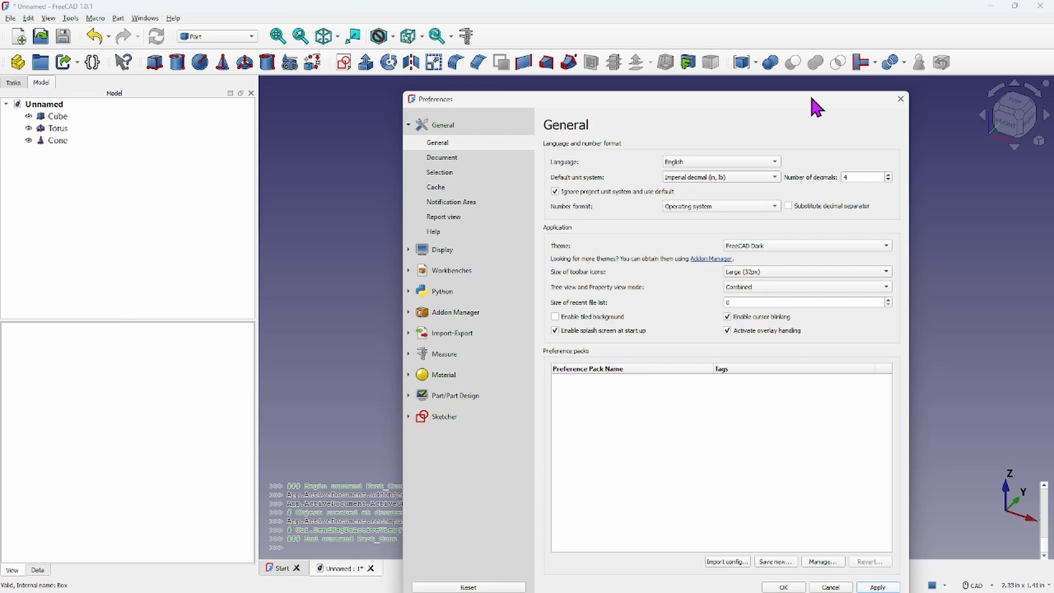
drag(812, 97, 470, 120)
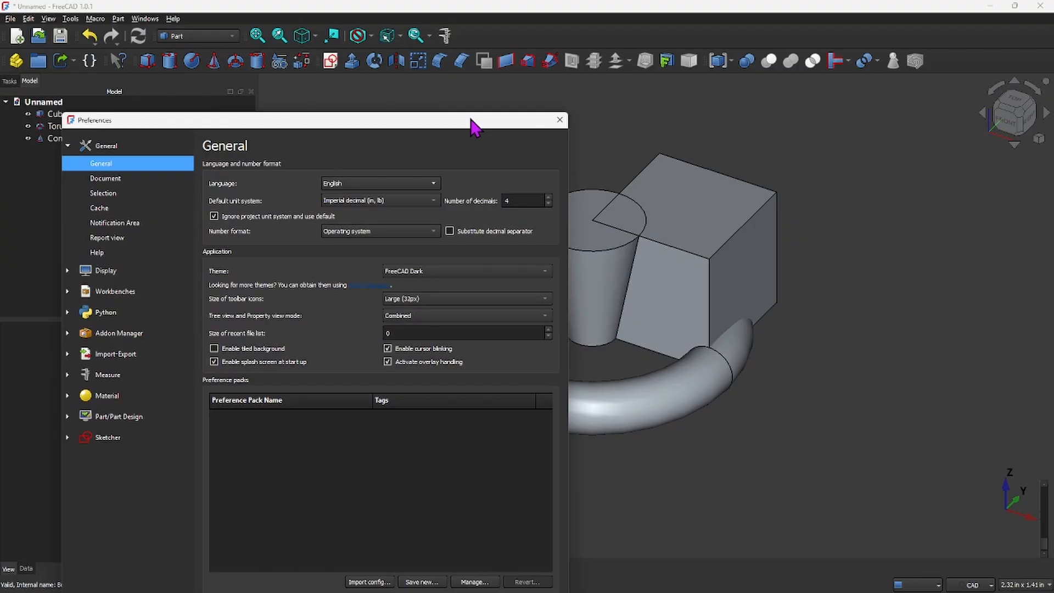
drag(470, 119, 544, 66)
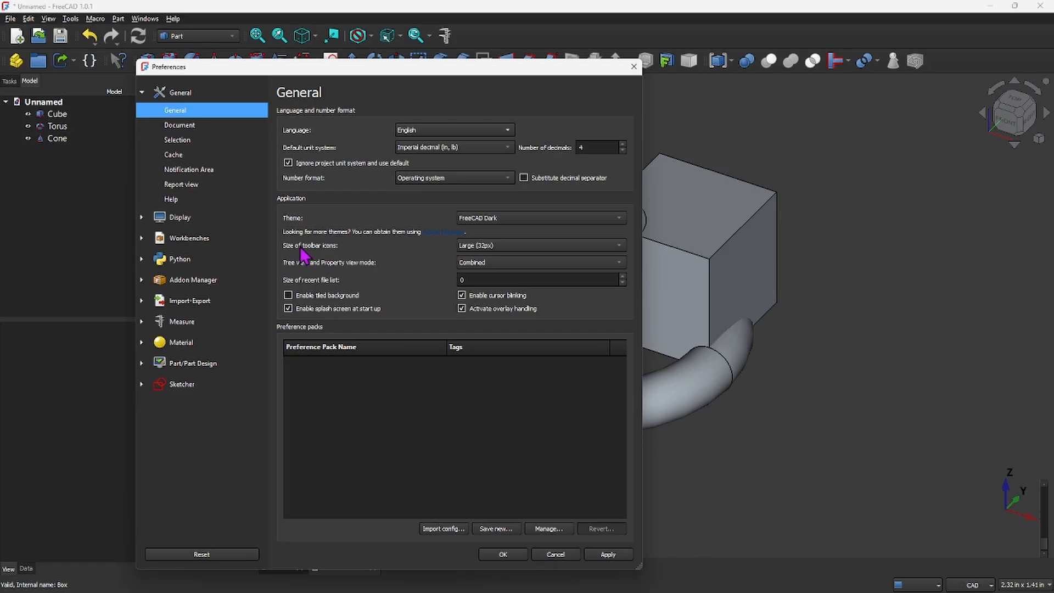
Step: Set the size of toolbar icons to Extra large (48px) and apply it
click(623, 246)
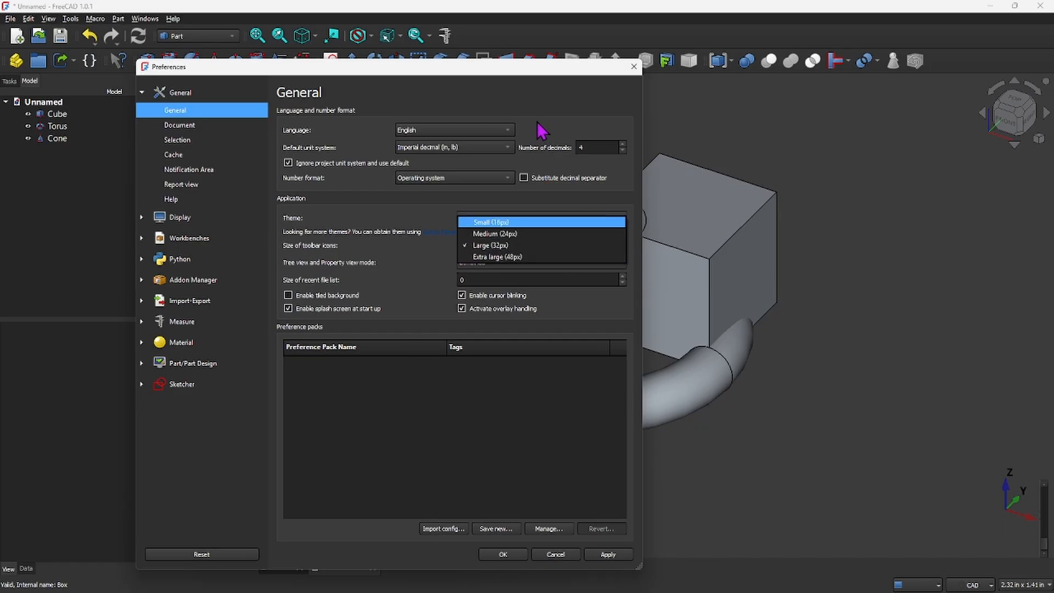
click(527, 88)
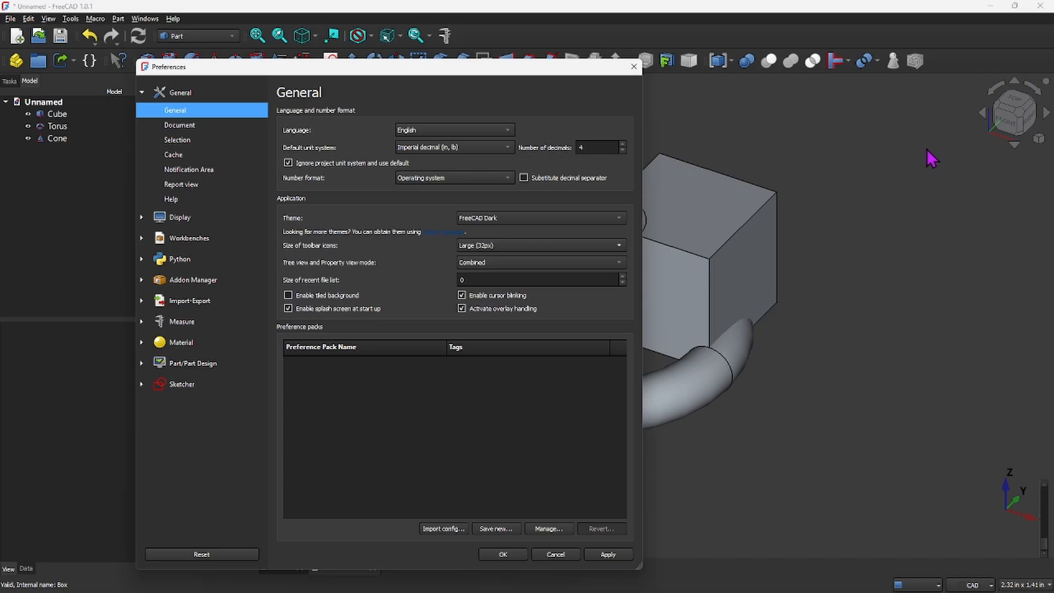
click(622, 247)
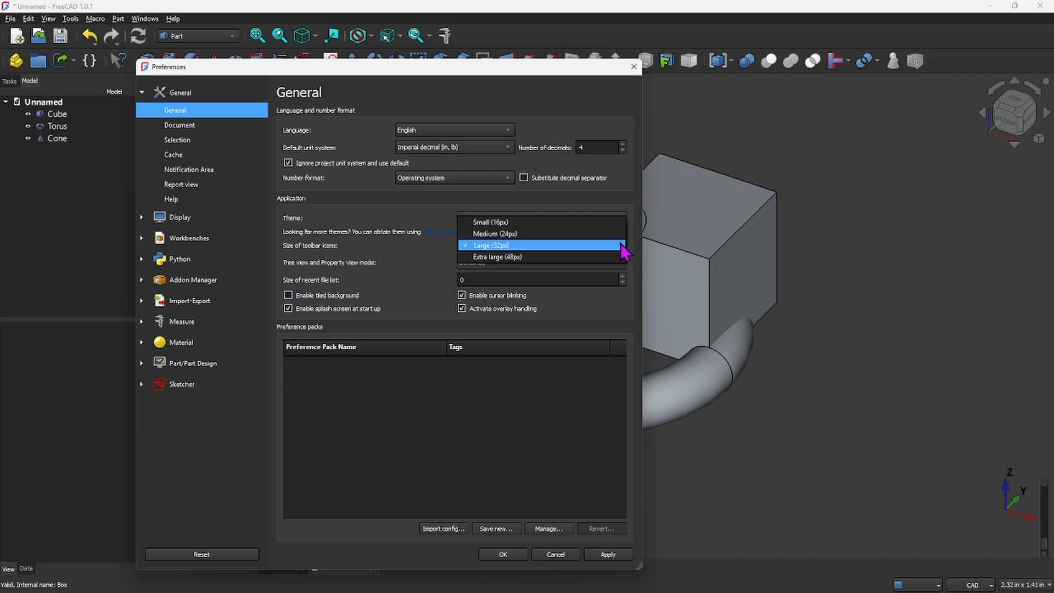
click(560, 260)
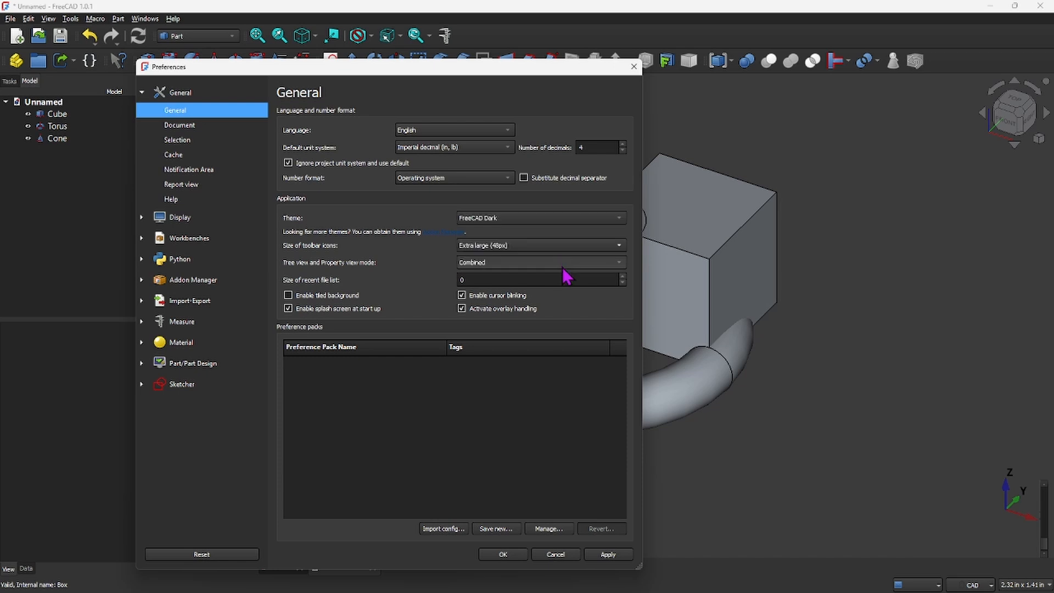
click(614, 555)
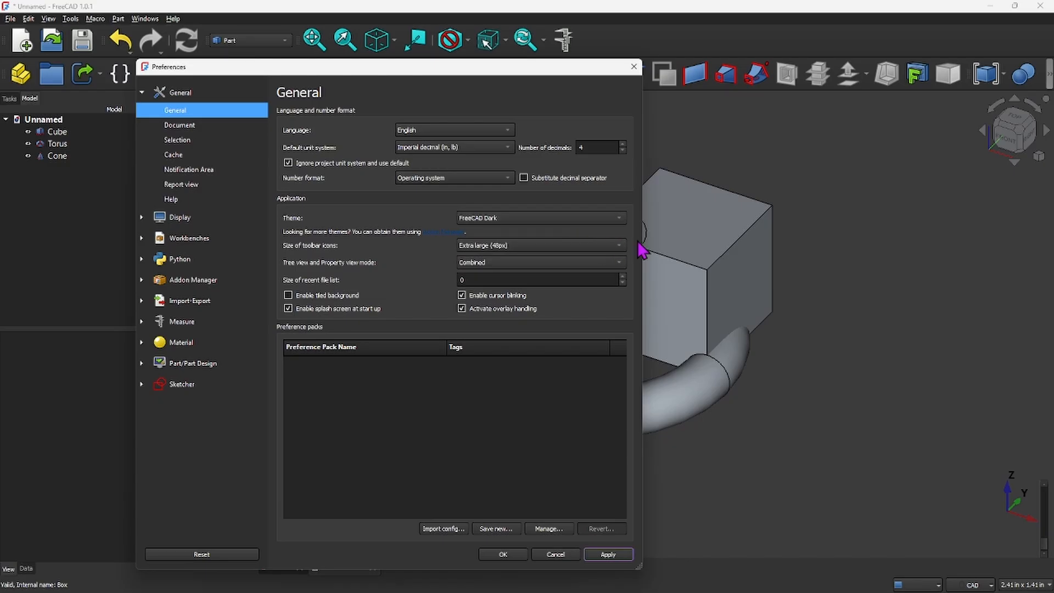
Step: Apply the Medium (24px) toolbar icon size and move the Preferences dialog clear of the toolbars
click(621, 247)
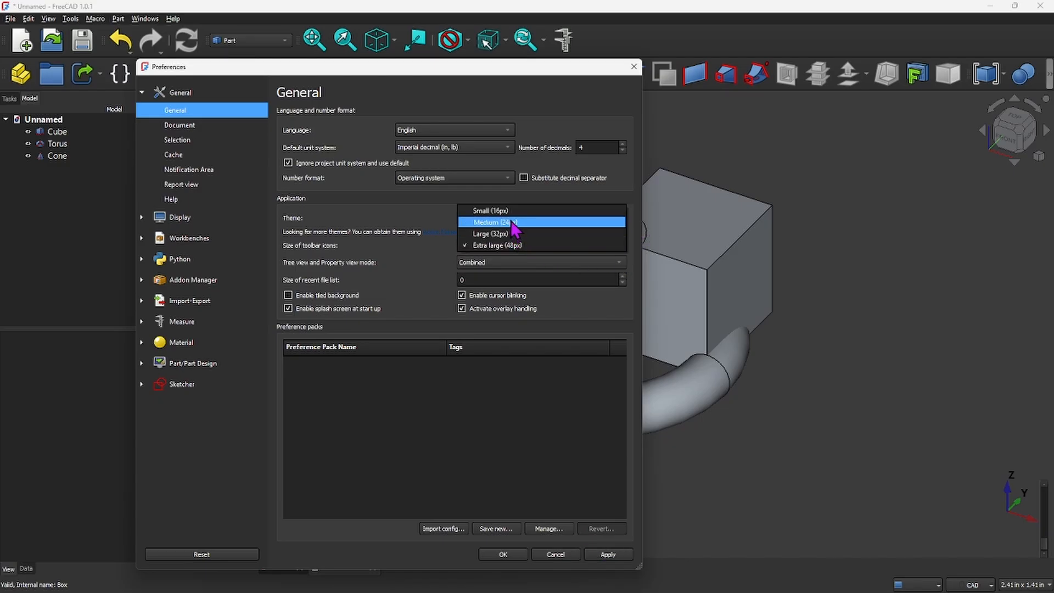
click(514, 222)
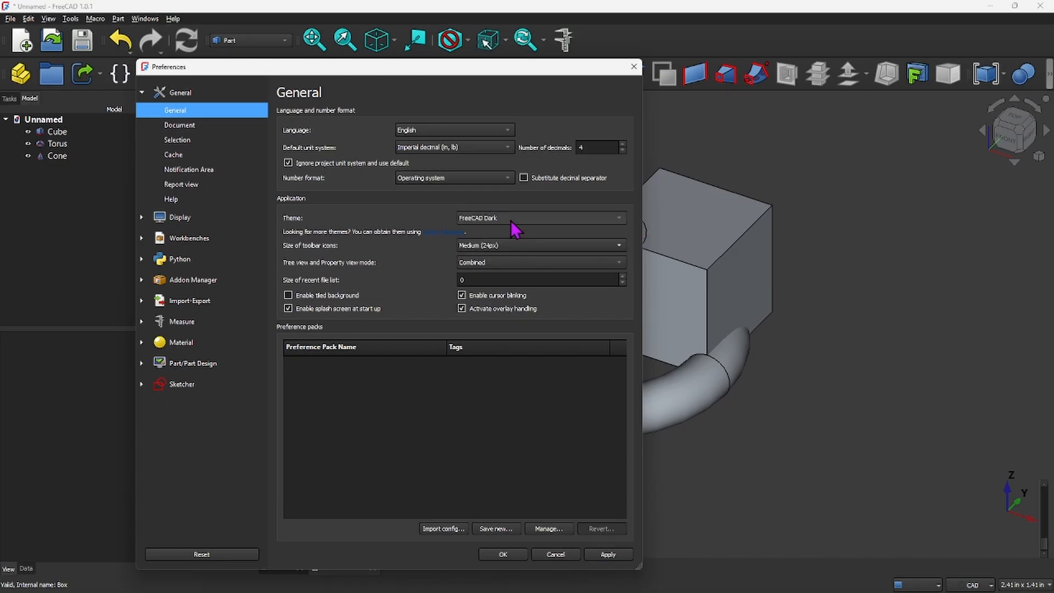
click(610, 555)
drag(517, 70, 521, 125)
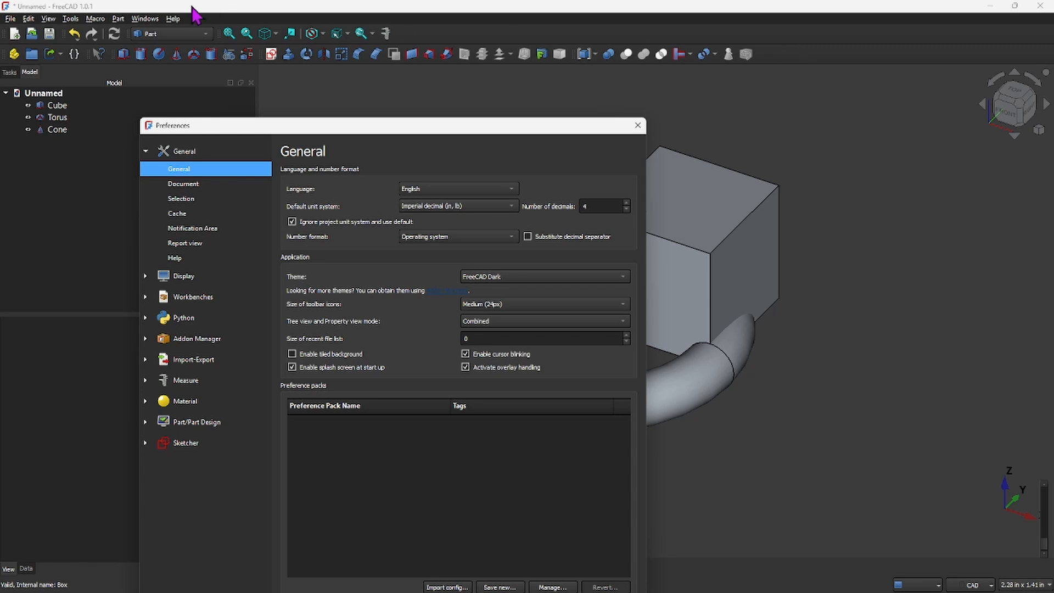
click(206, 33)
Step: Set the toolbar icon size to Large (32px), apply it and reposition the Preferences dialog
click(620, 306)
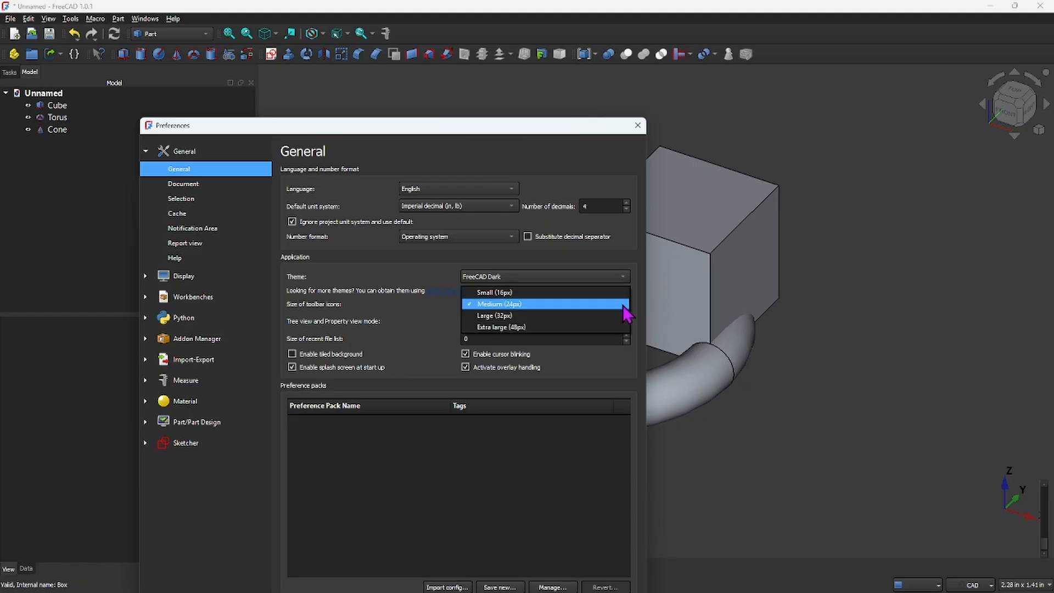
click(571, 317)
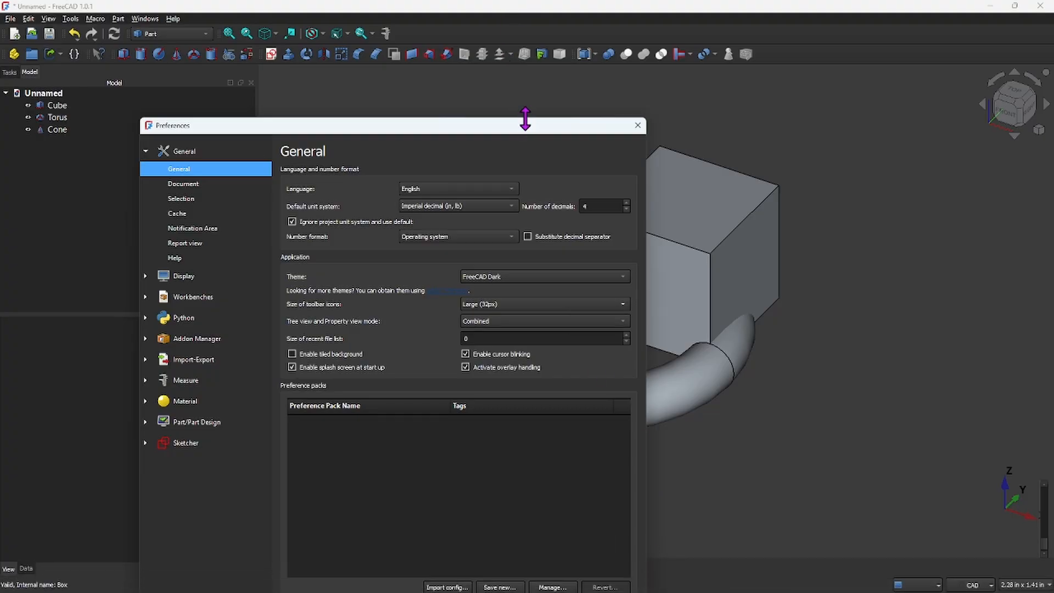
drag(527, 124, 510, 102)
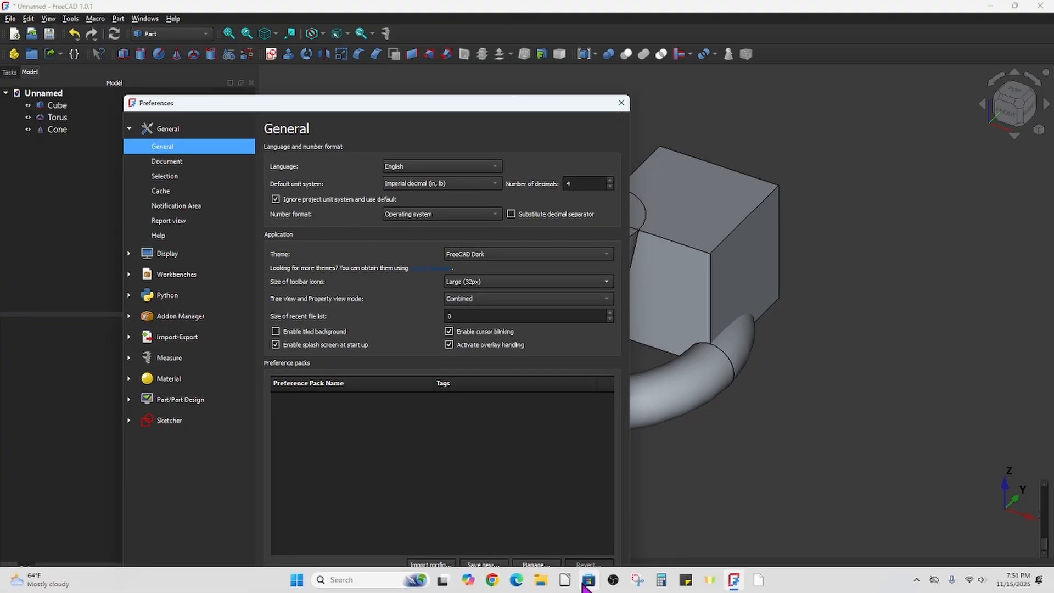
click(595, 589)
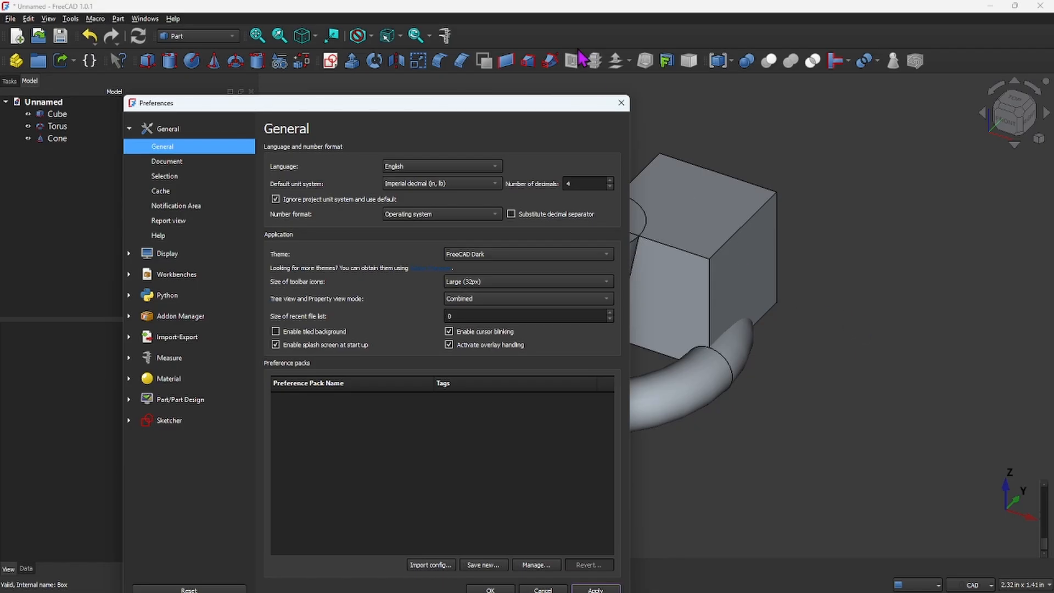
drag(553, 103, 584, 92)
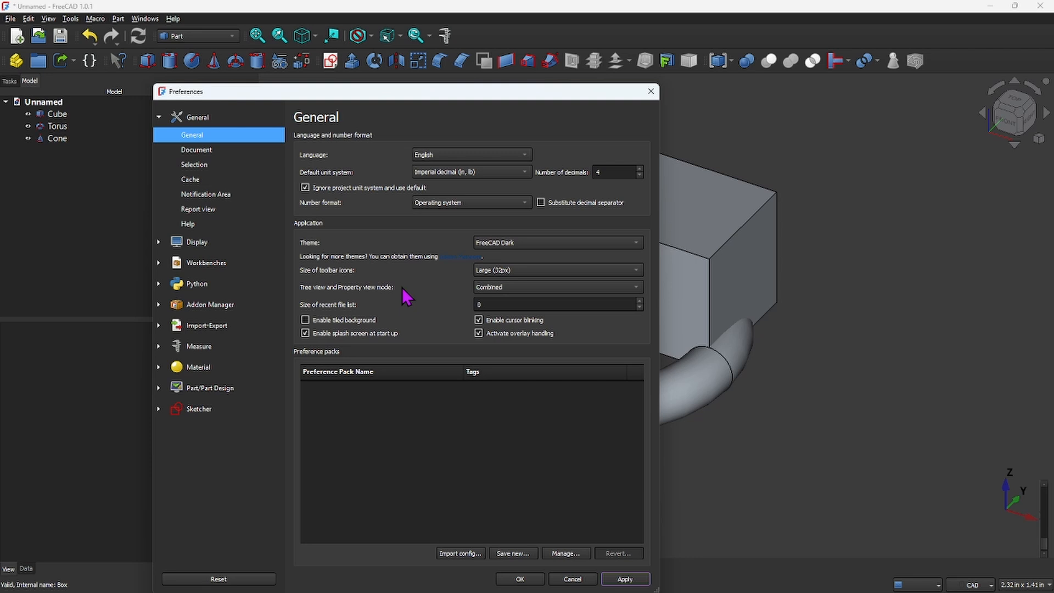
Step: Set the Tree view and Property view mode to Independent and apply it
click(640, 295)
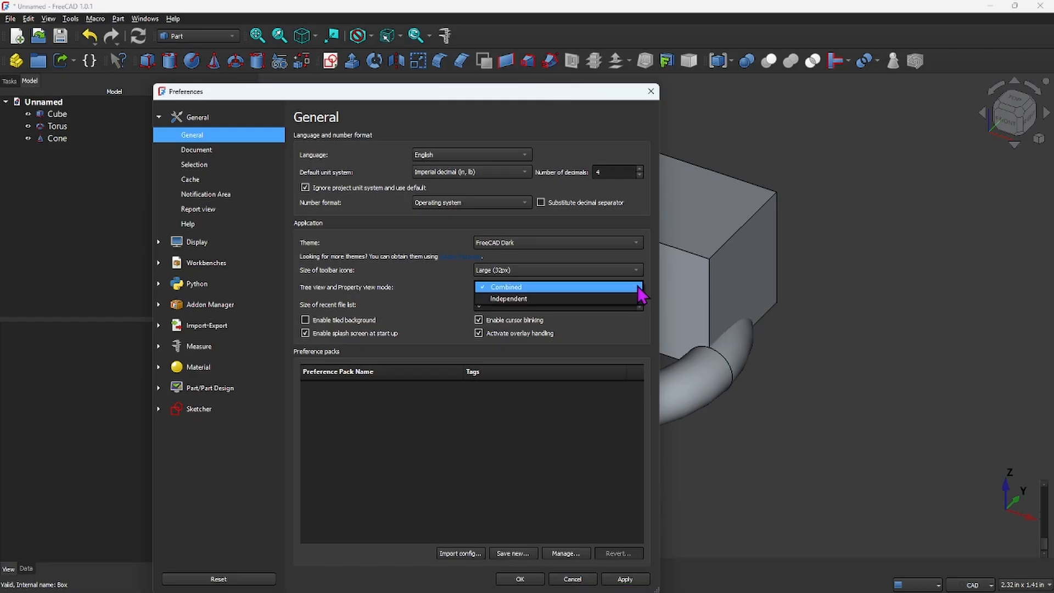
click(597, 303)
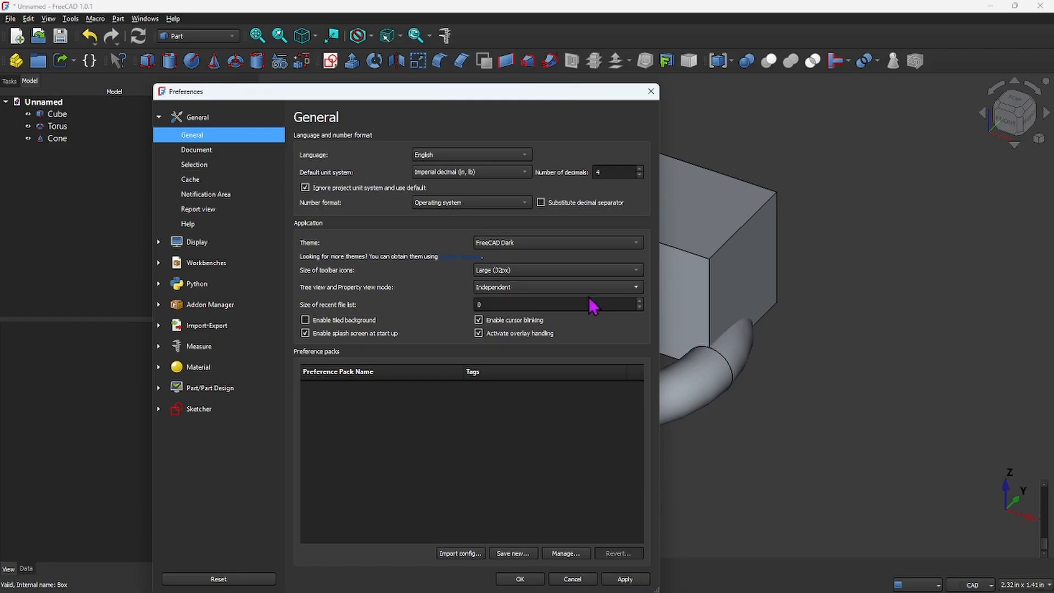
click(626, 579)
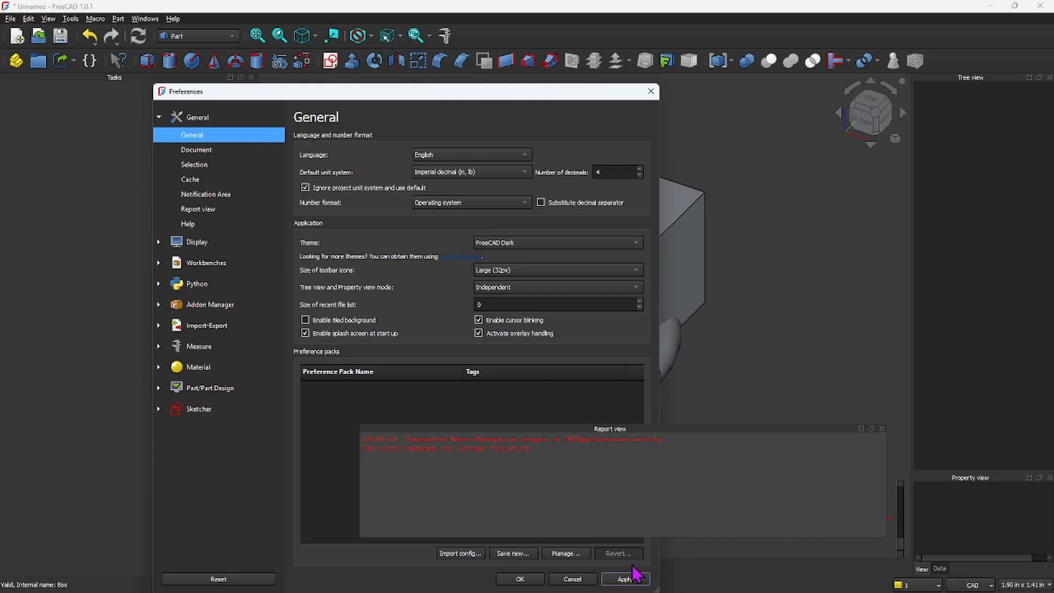
Step: Close the Preferences dialog and restart FreeCAD immediately so the changes take effect
drag(473, 92, 453, 209)
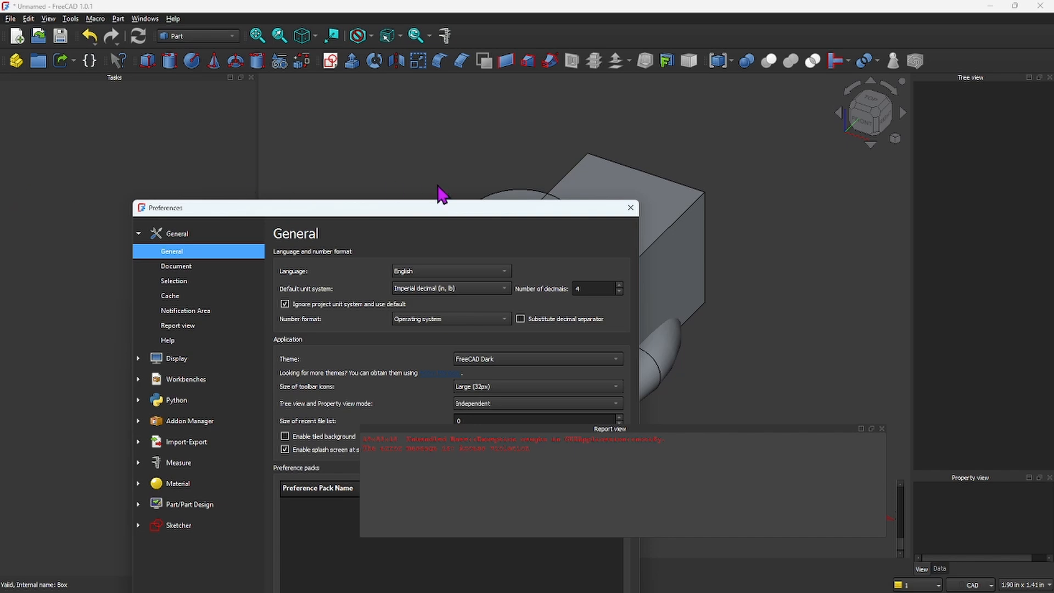
drag(426, 209, 447, 109)
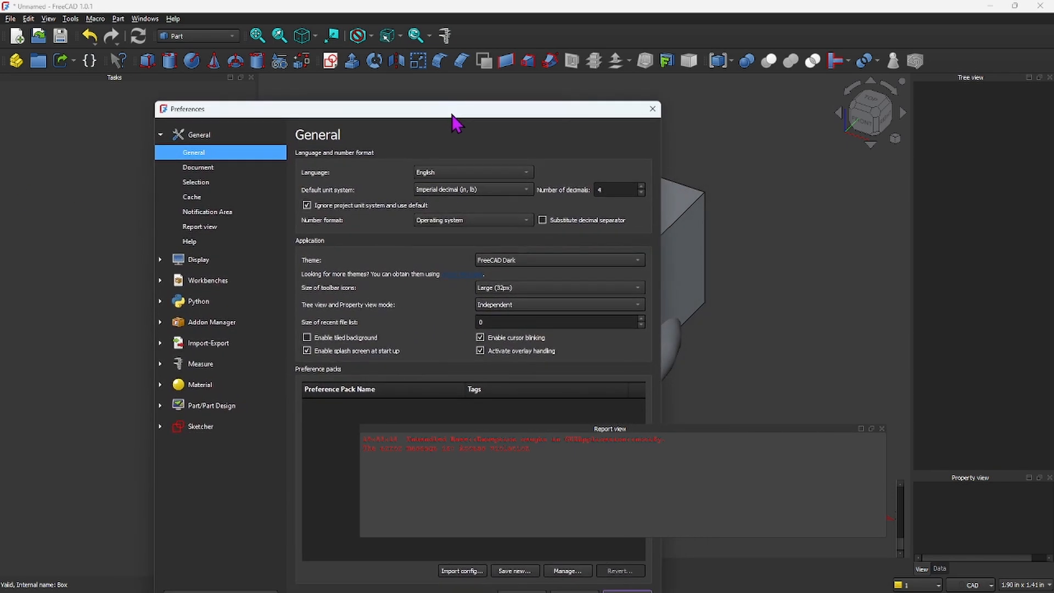
click(654, 110)
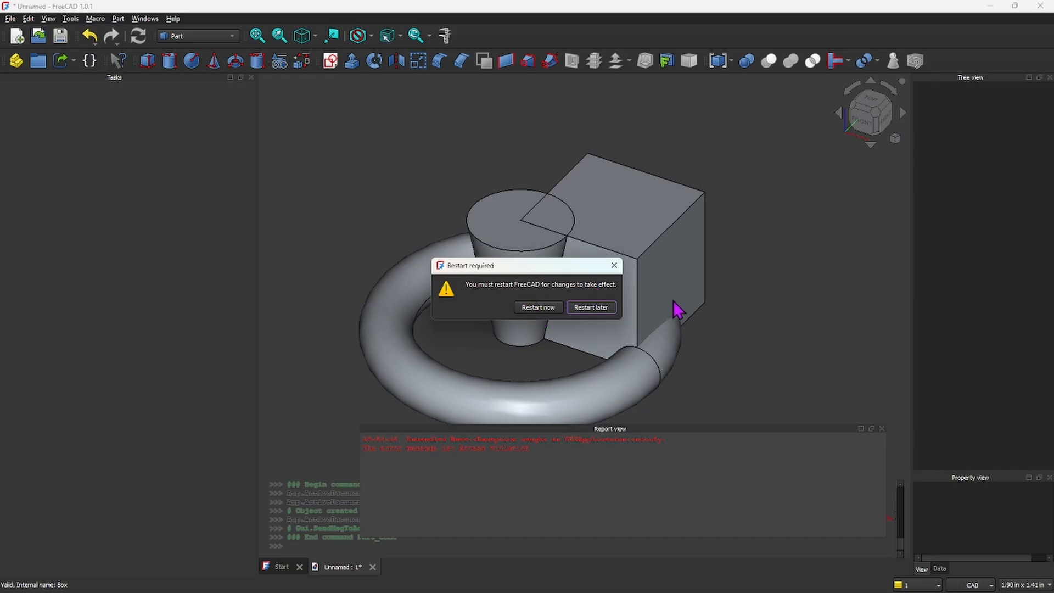
click(538, 309)
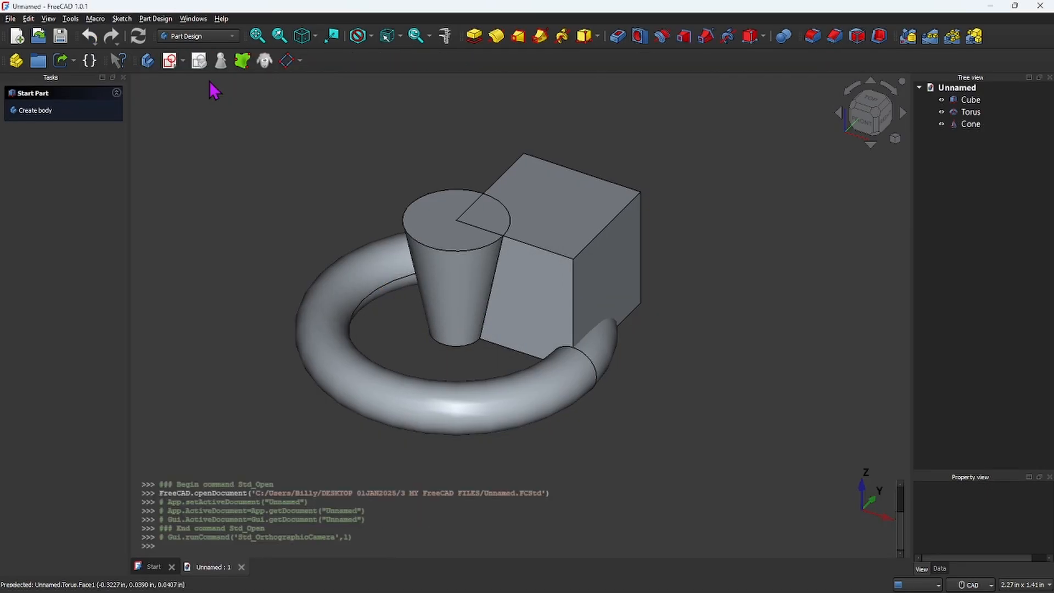
Step: Switch to the Part workbench
click(237, 38)
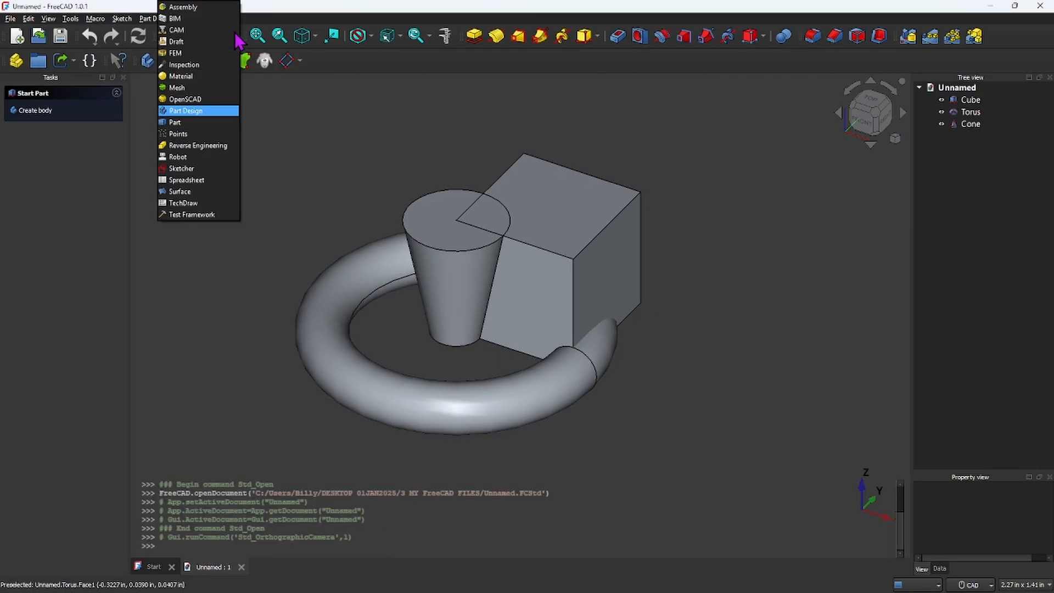
click(177, 123)
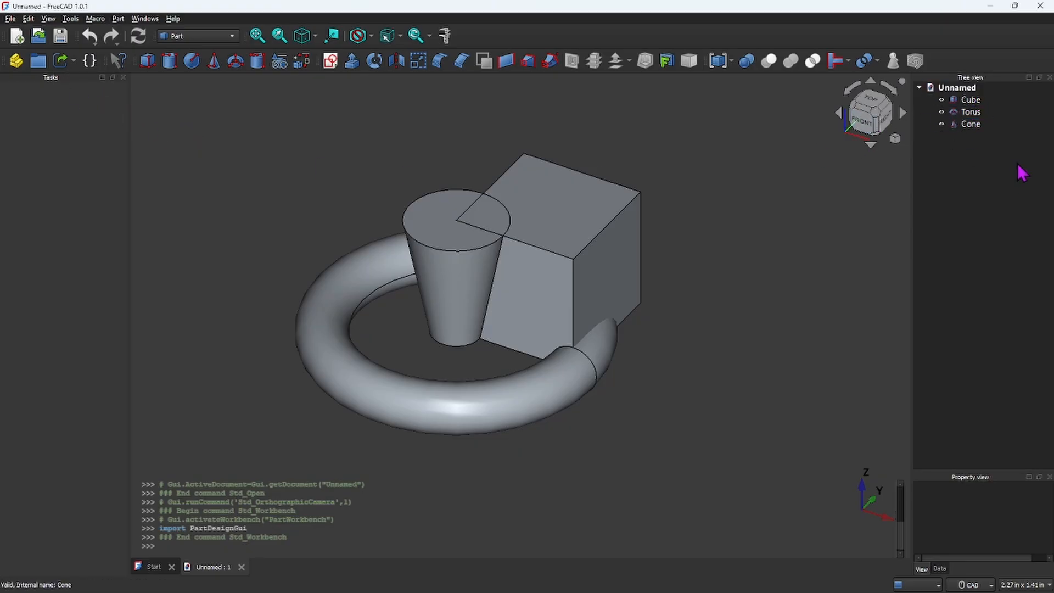
click(971, 112)
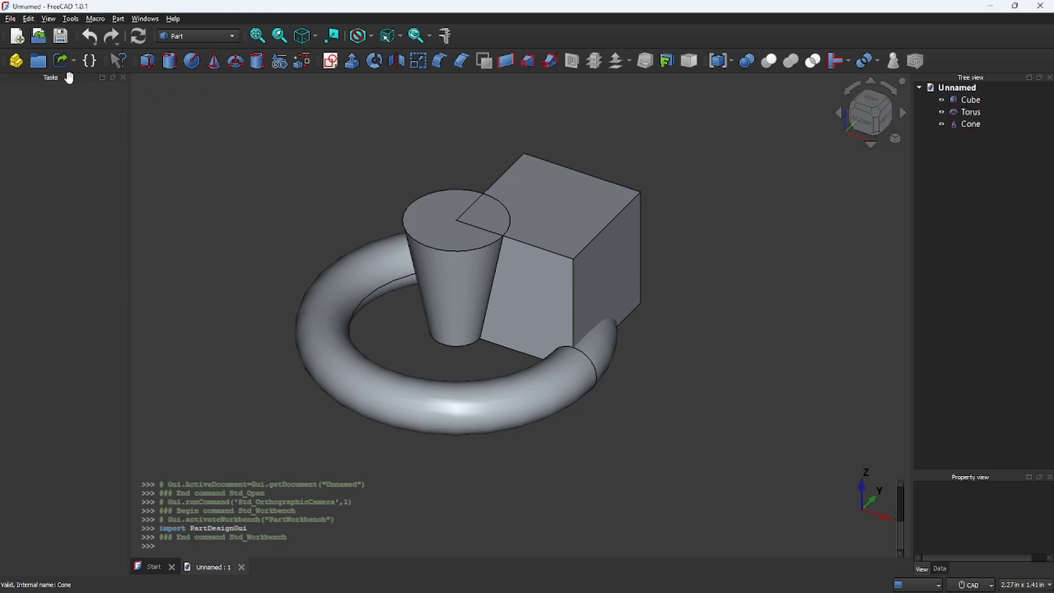
Step: Swap the docking sides of the Tasks and Tree view panels
drag(71, 76, 1001, 213)
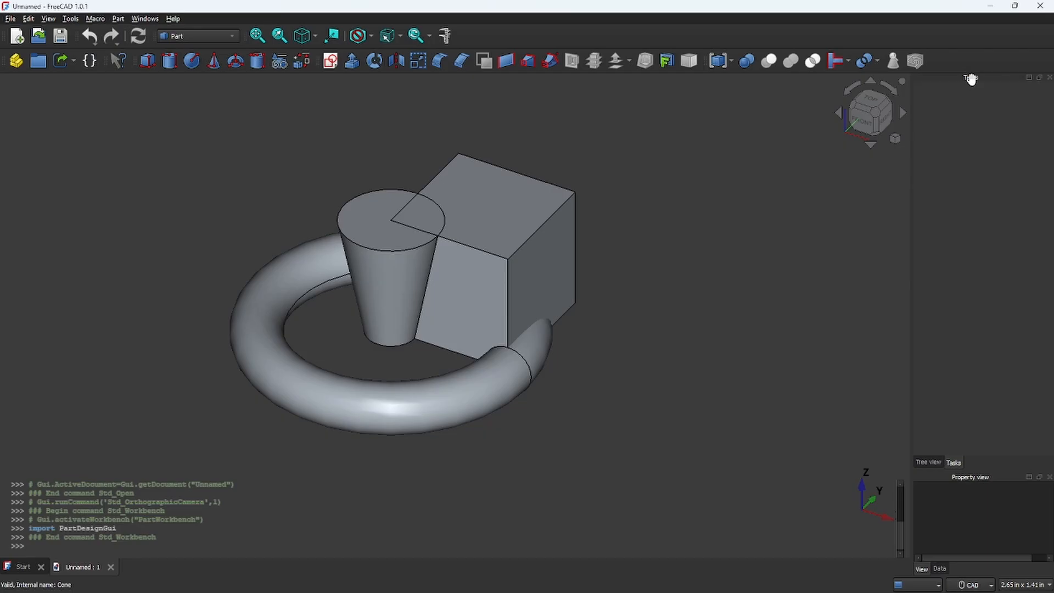
click(928, 463)
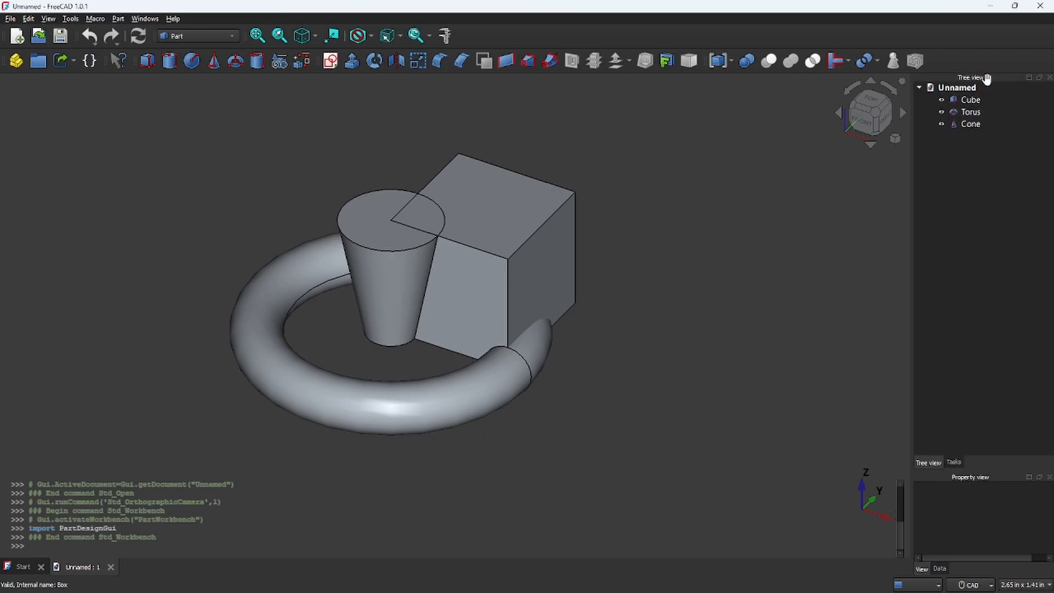
drag(990, 80, 22, 165)
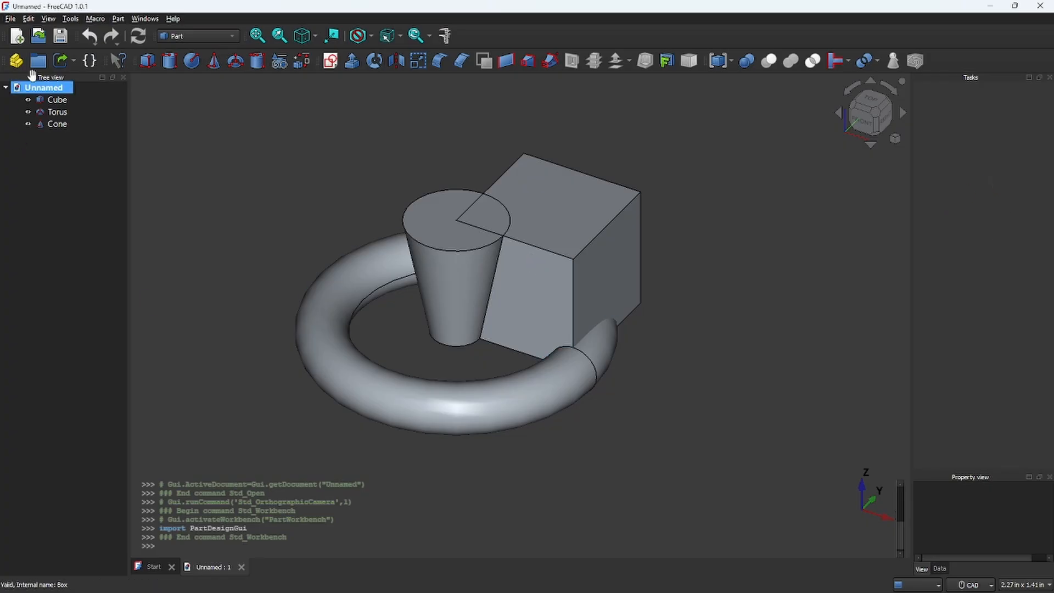
Step: Narrow the docked Tree view and Tasks panels to give the 3D view more room
drag(129, 186, 65, 177)
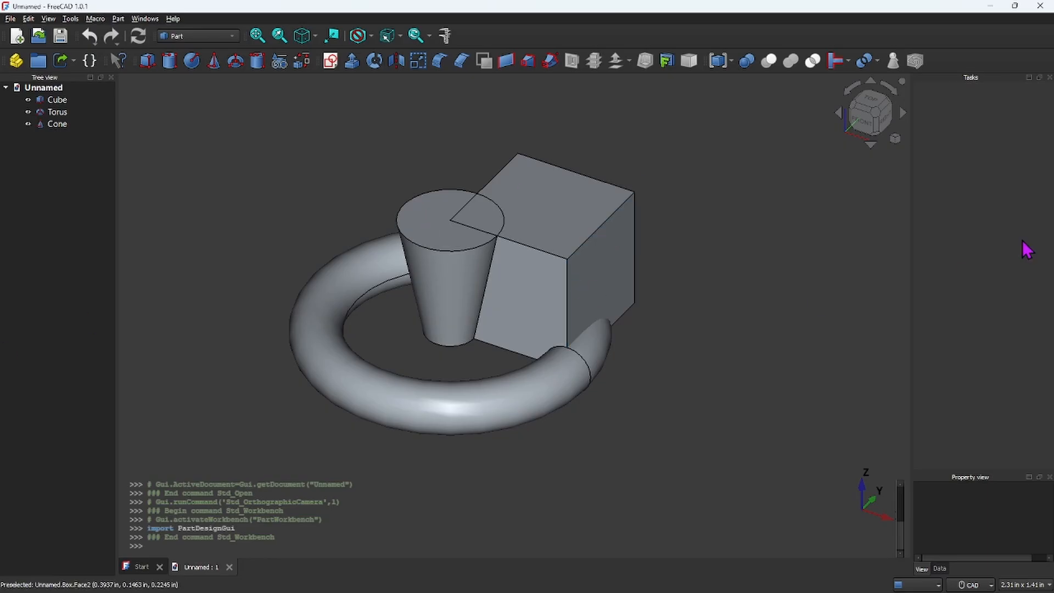
drag(911, 246, 815, 261)
drag(980, 262, 946, 251)
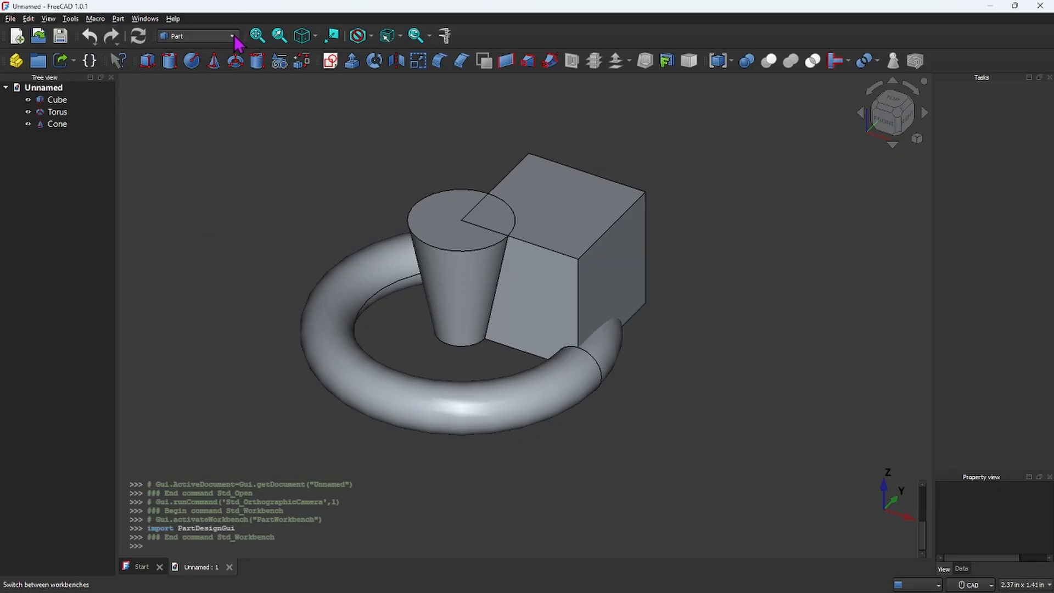
Step: Switch to the Part Design workbench and create a new body
click(189, 36)
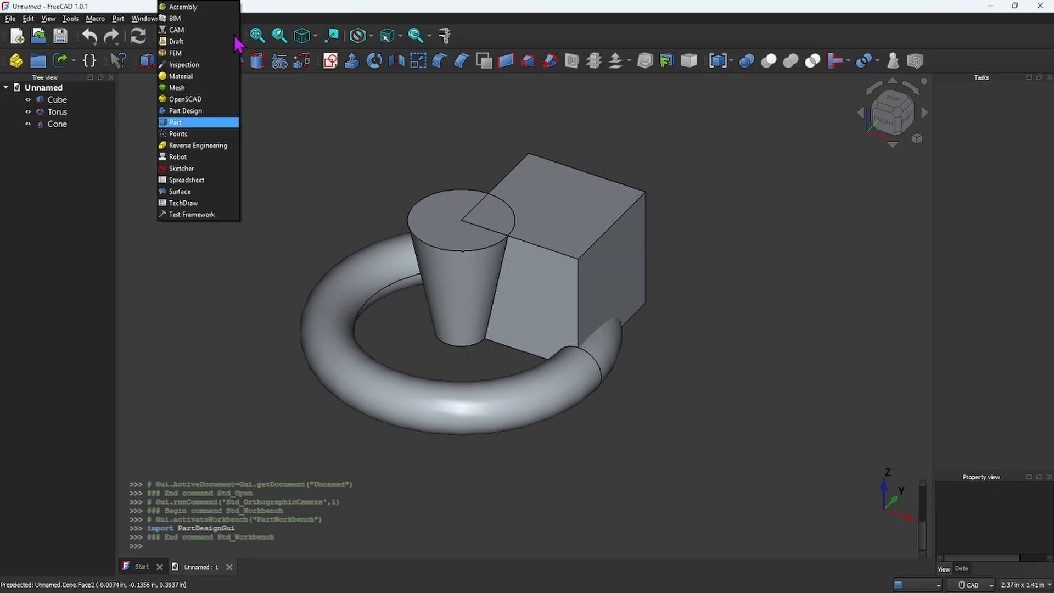
click(187, 111)
click(147, 60)
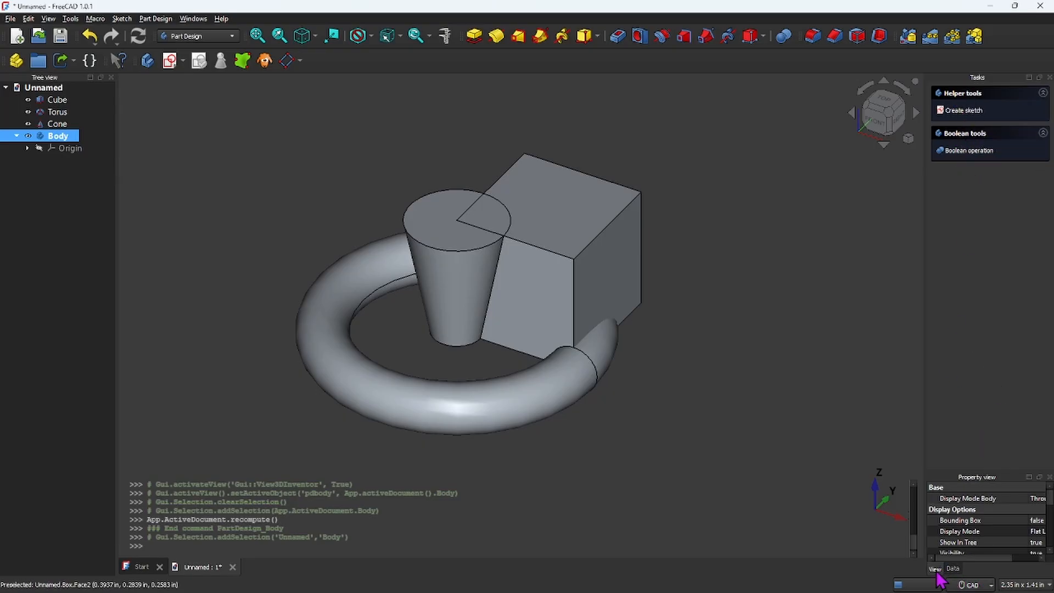
Step: Examine the body's Data and View properties, making the Property view panel slightly taller
click(953, 569)
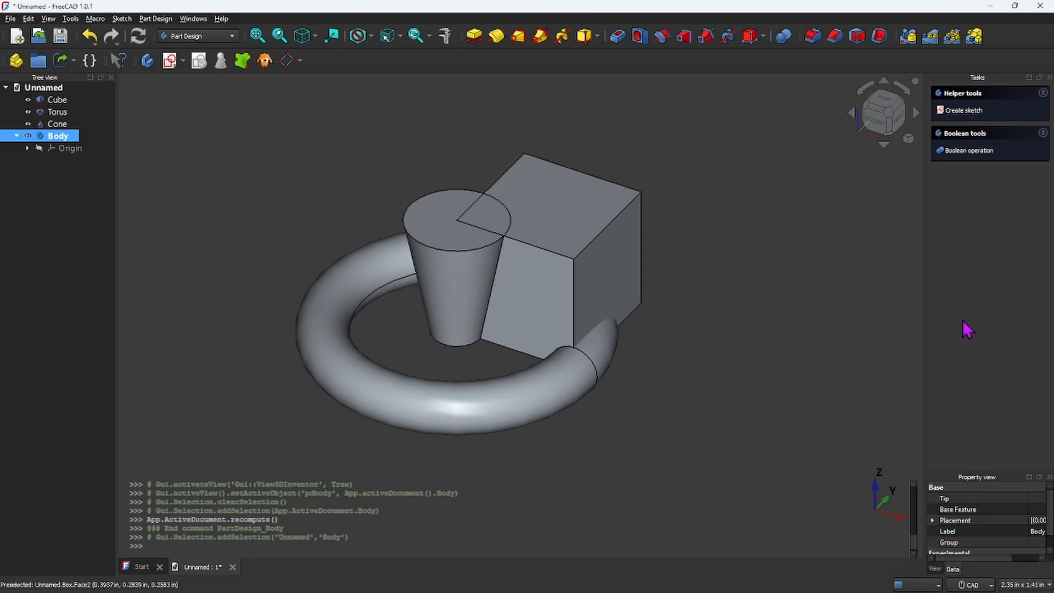
drag(925, 330, 754, 330)
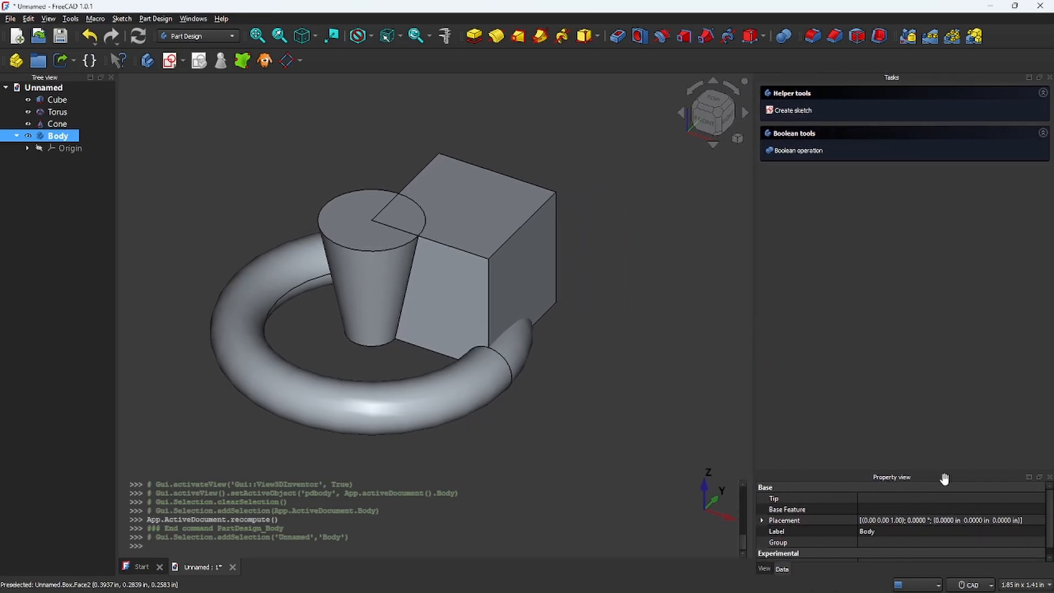
drag(948, 477, 958, 313)
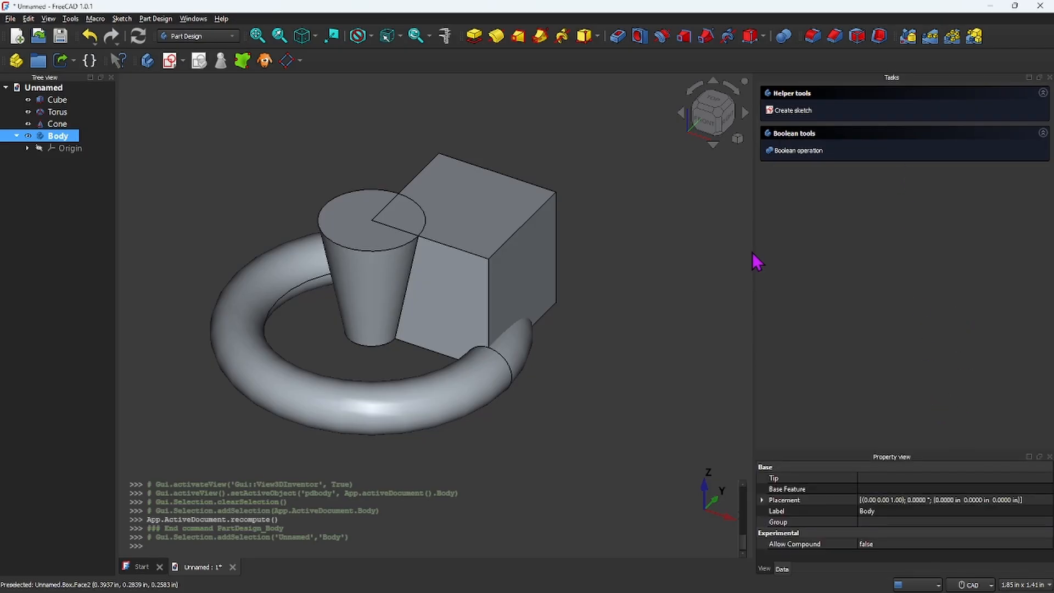
drag(753, 252, 965, 270)
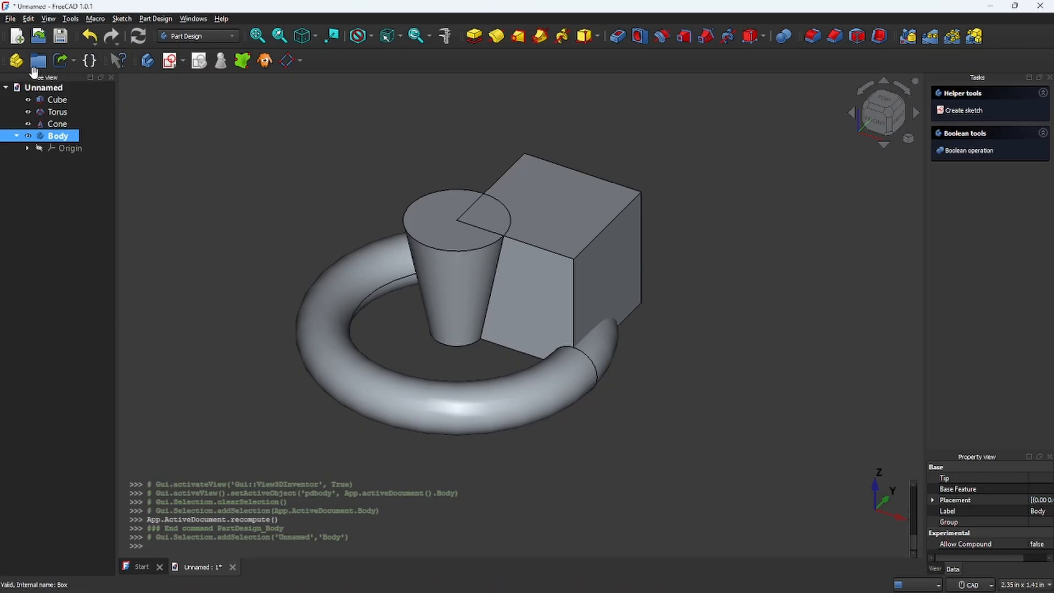
click(935, 569)
click(954, 569)
click(935, 569)
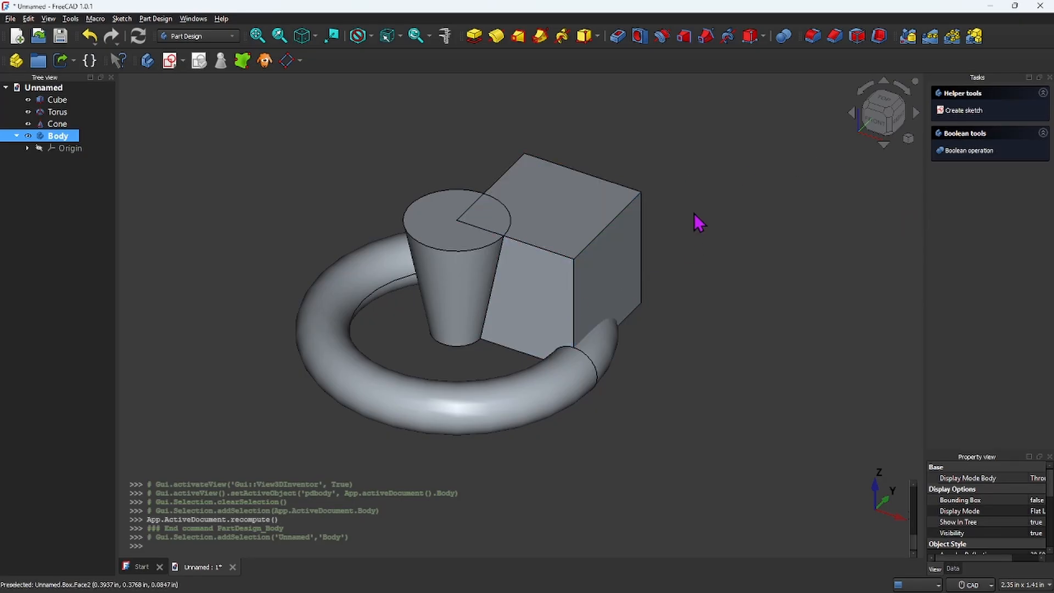
Step: Reopen the Preferences and review the General, Document and Selection settings
click(10, 19)
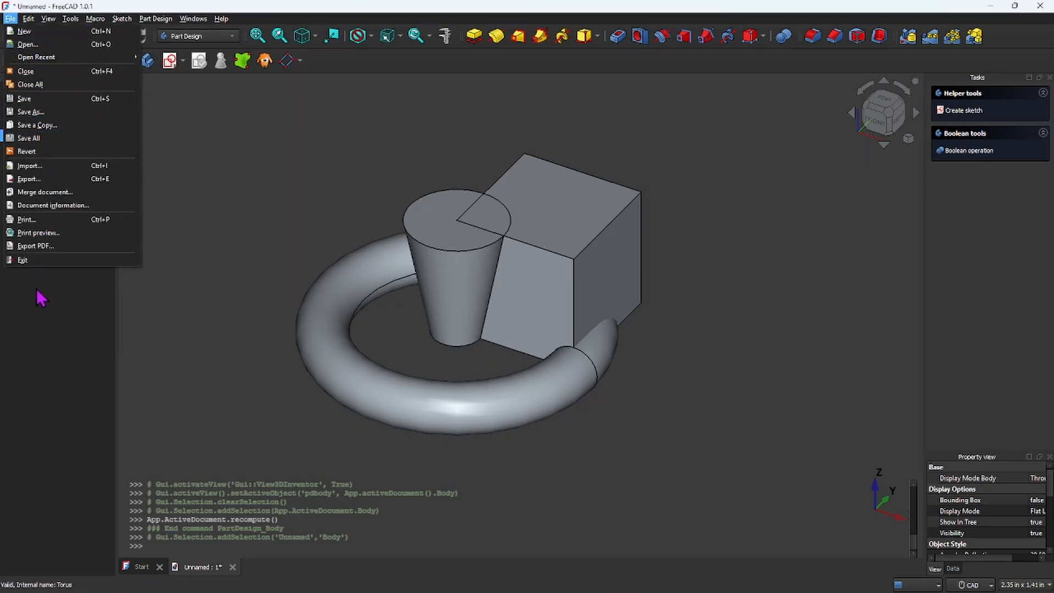
mouse_move(28, 17)
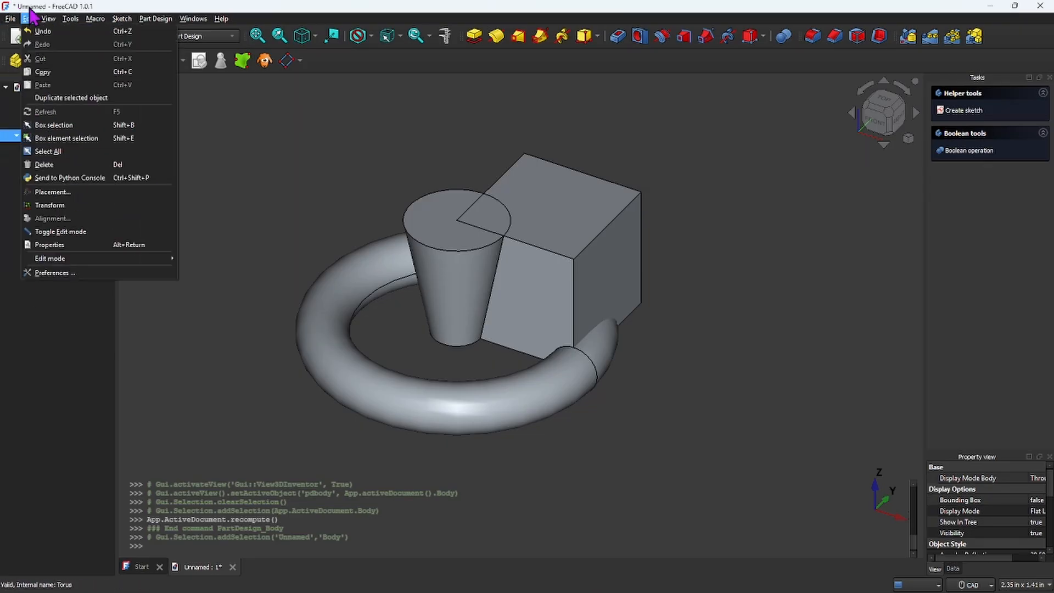
click(70, 274)
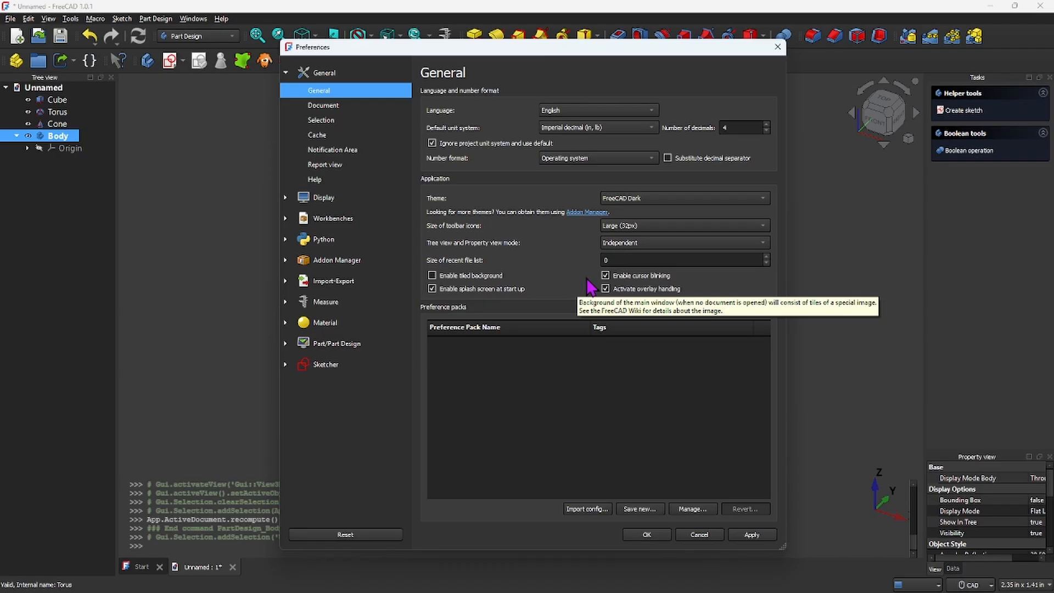
click(327, 106)
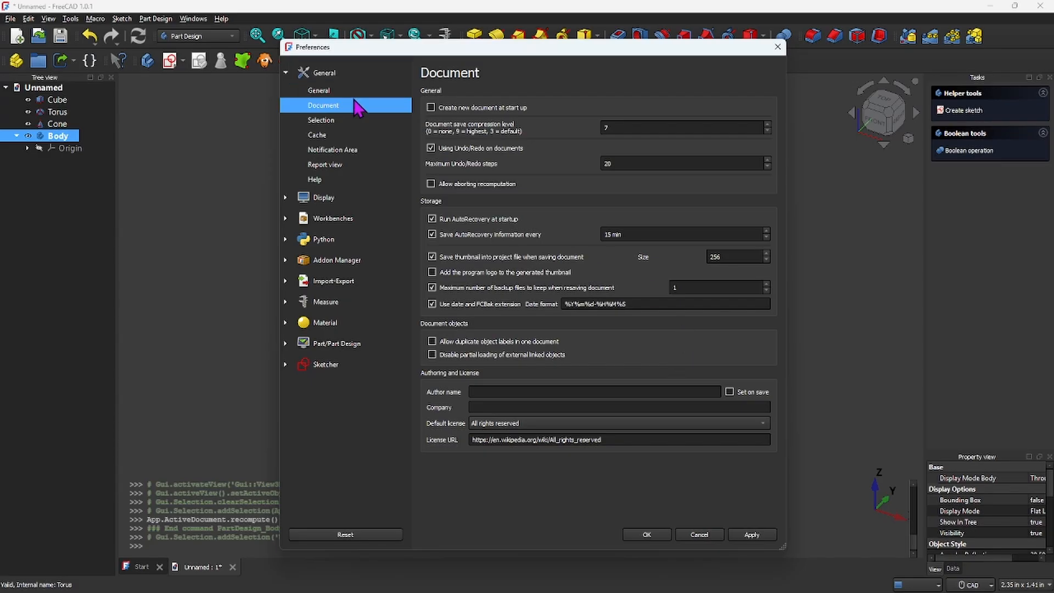
click(335, 119)
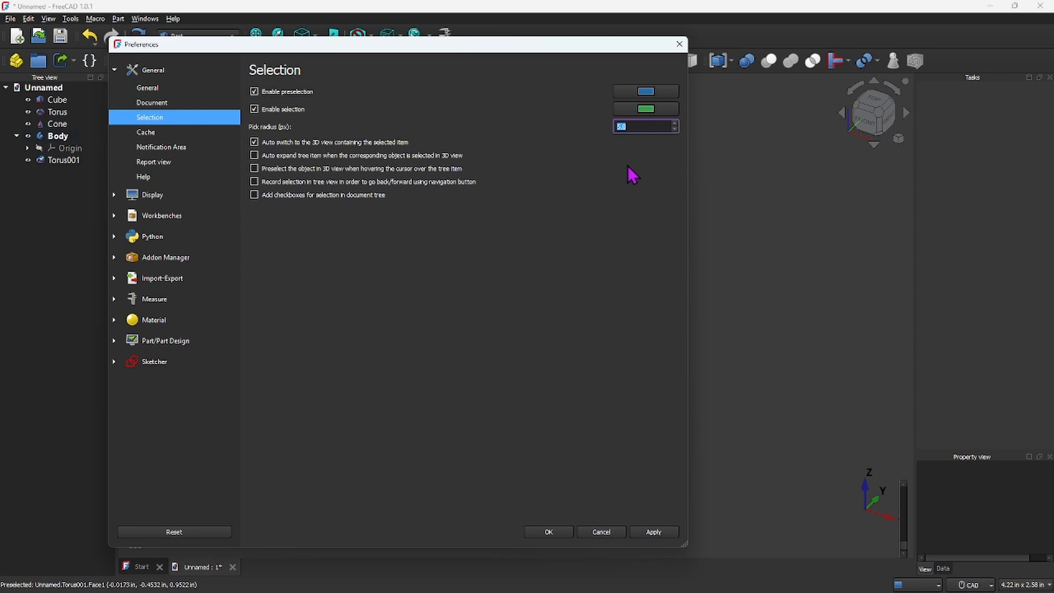
Step: Review the Cache, Notification Area, Report view and Help preference pages
click(147, 133)
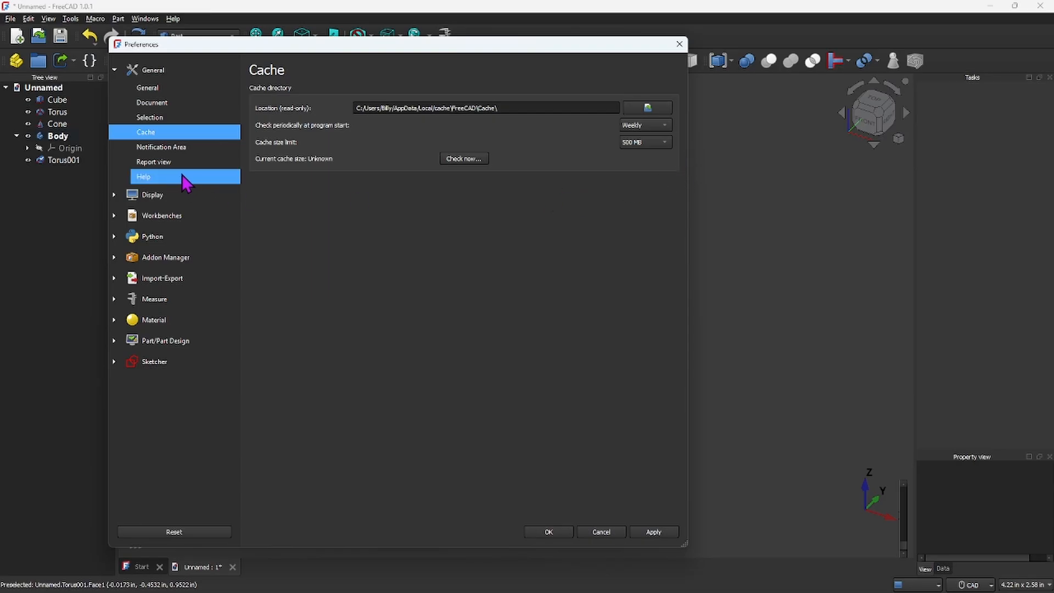
click(163, 149)
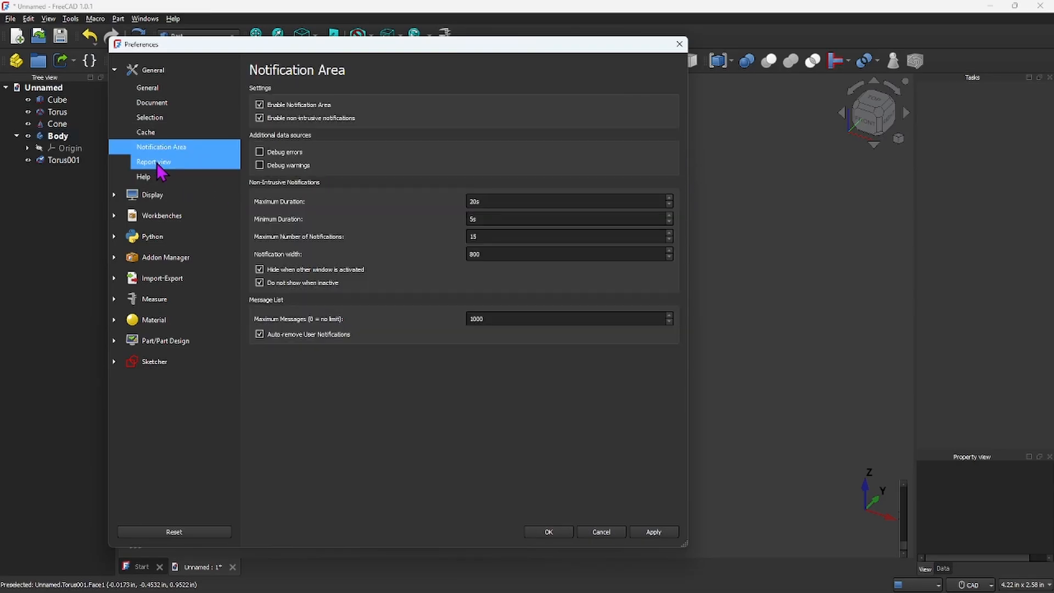
click(145, 134)
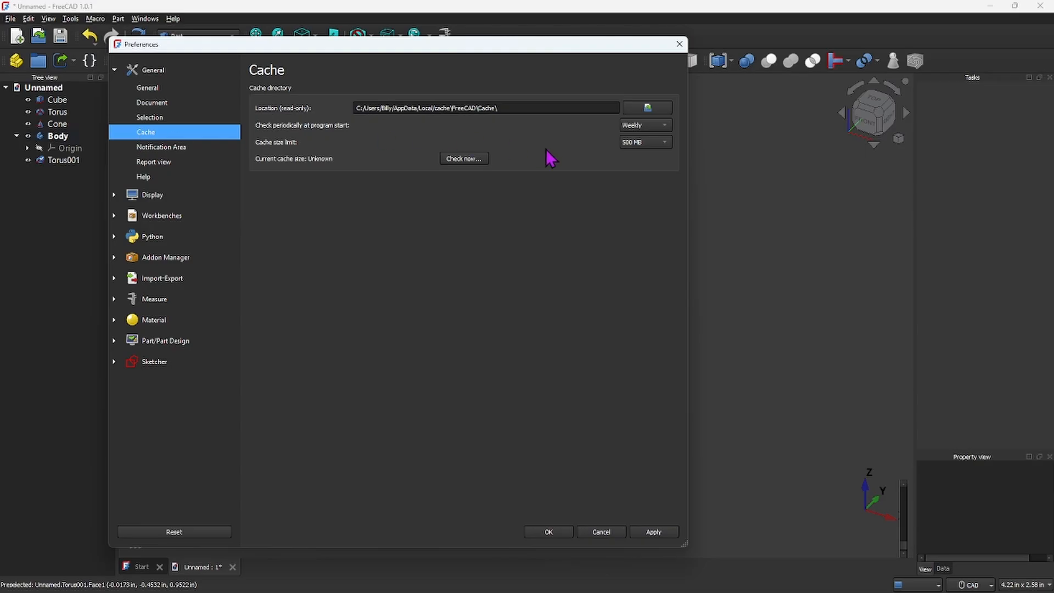
click(162, 148)
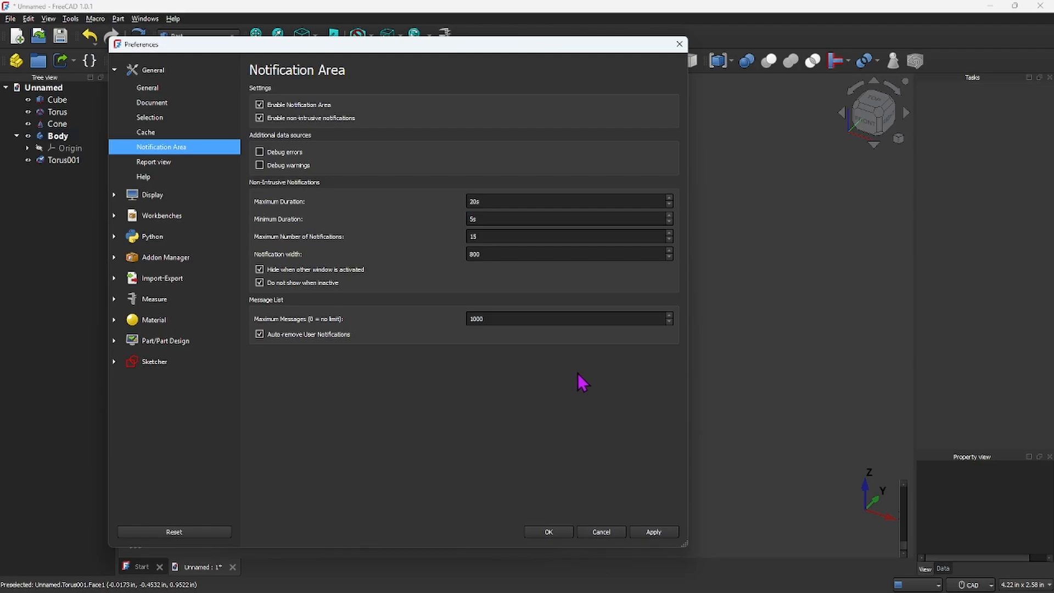
click(158, 163)
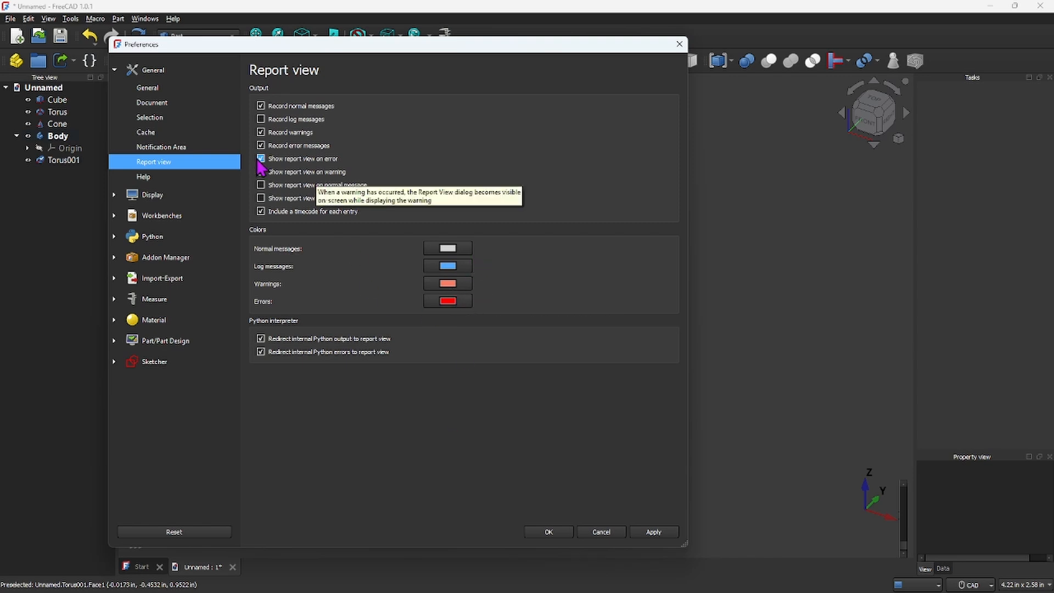
click(149, 177)
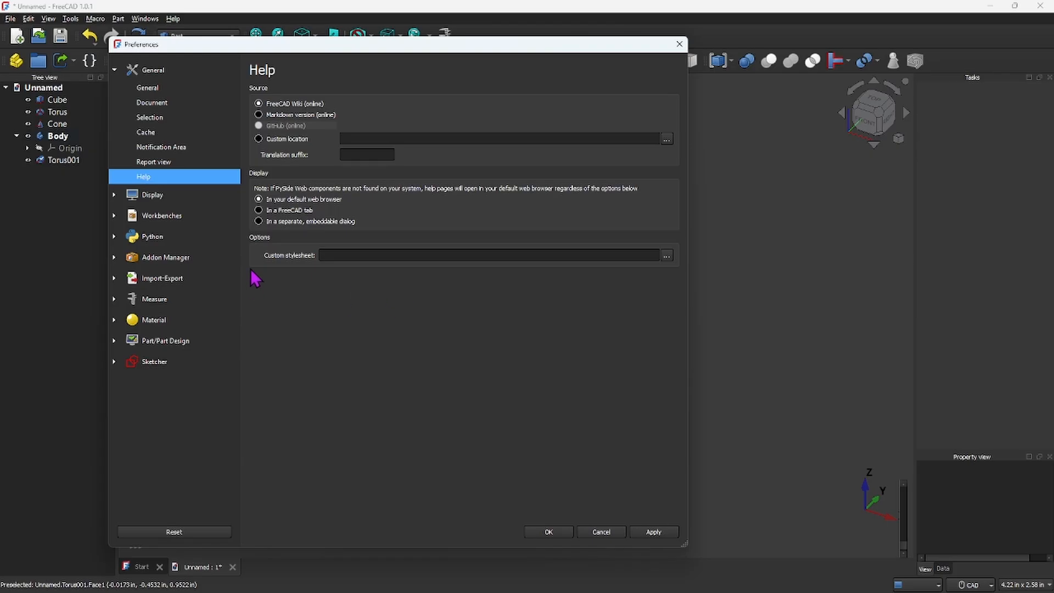
Step: Set the relative size of the 3D view's corner coordinate system to 33% and apply it
click(154, 198)
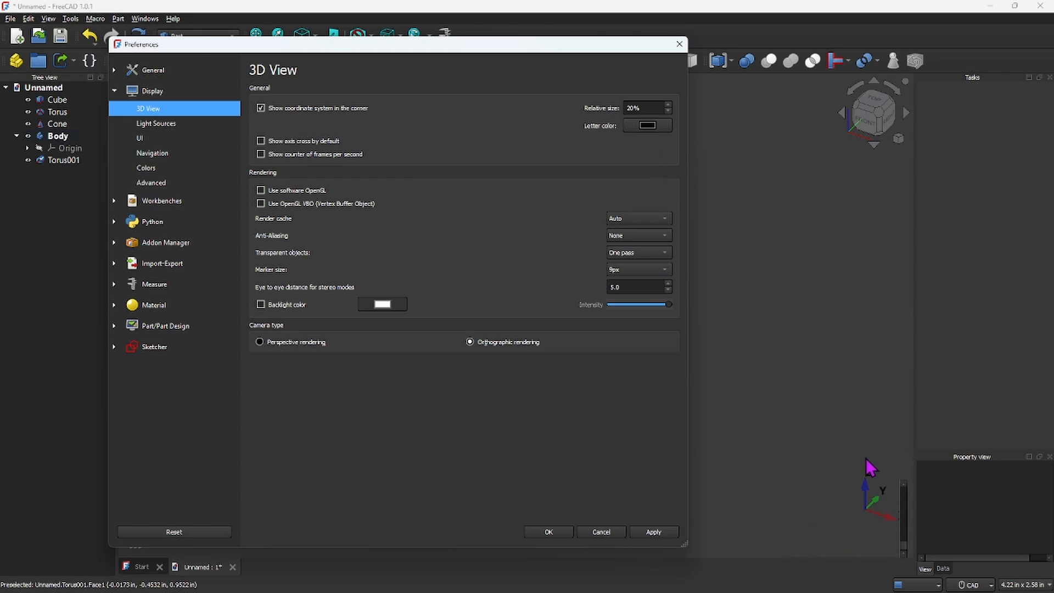
click(669, 105)
click(668, 105)
click(653, 532)
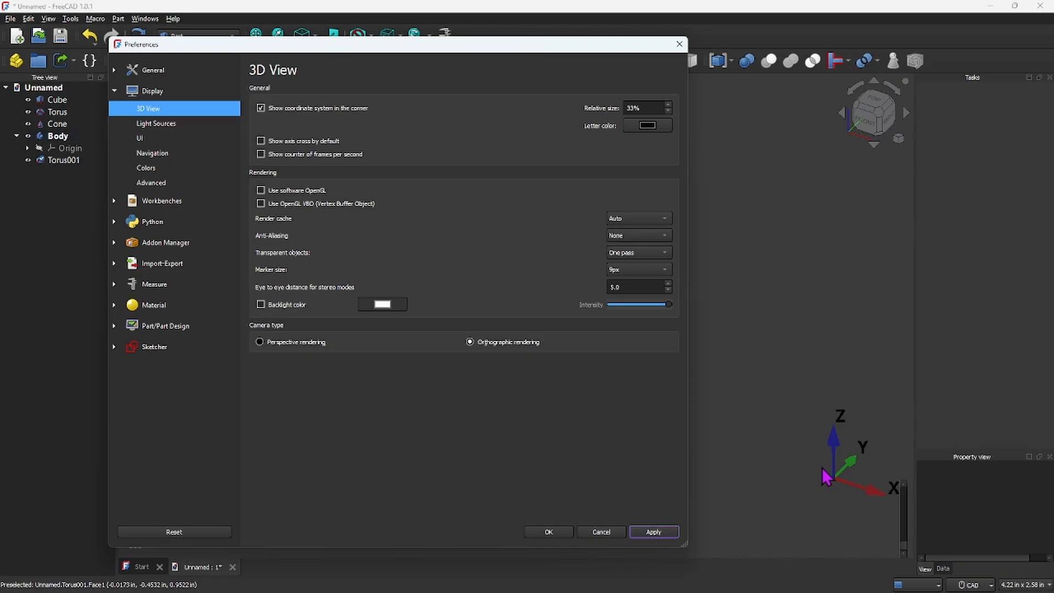
Step: Set the relative size of the corner coordinate system to 20% and apply it
click(669, 110)
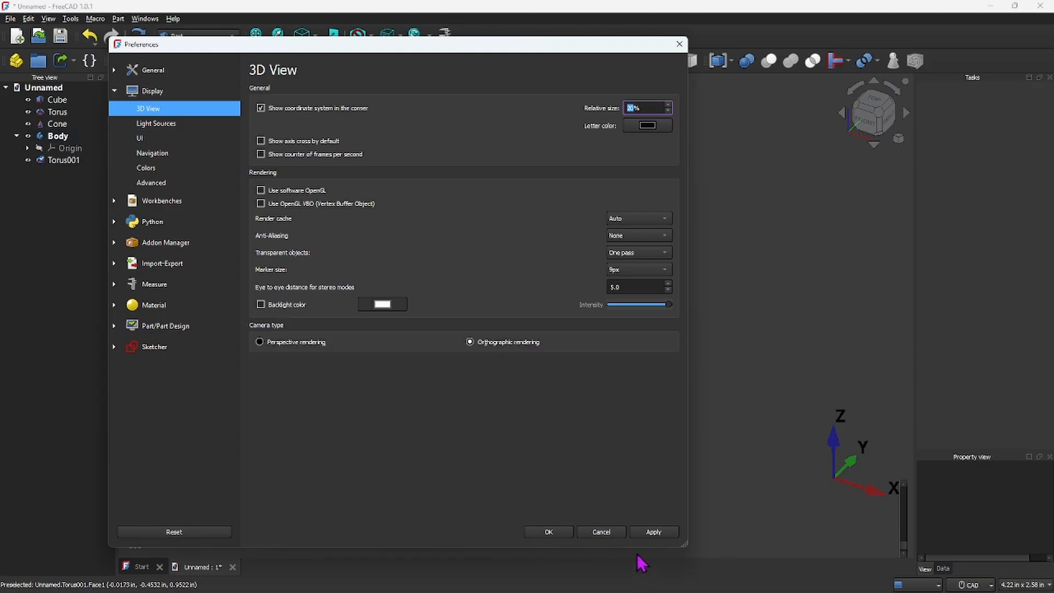
click(655, 533)
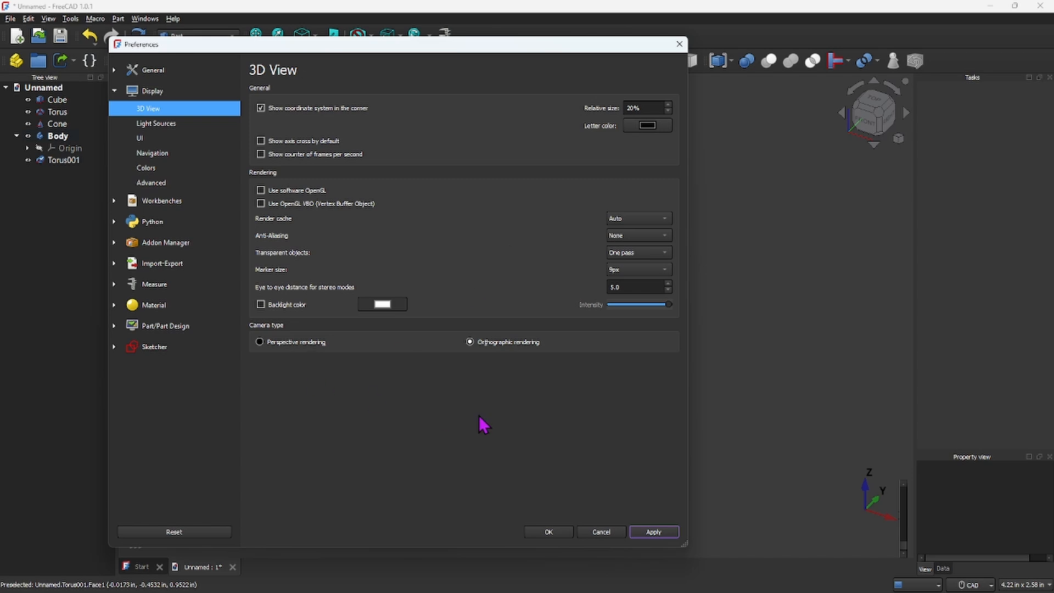
Step: Review the Light Sources and UI display settings, ending on the Navigation preferences
click(165, 124)
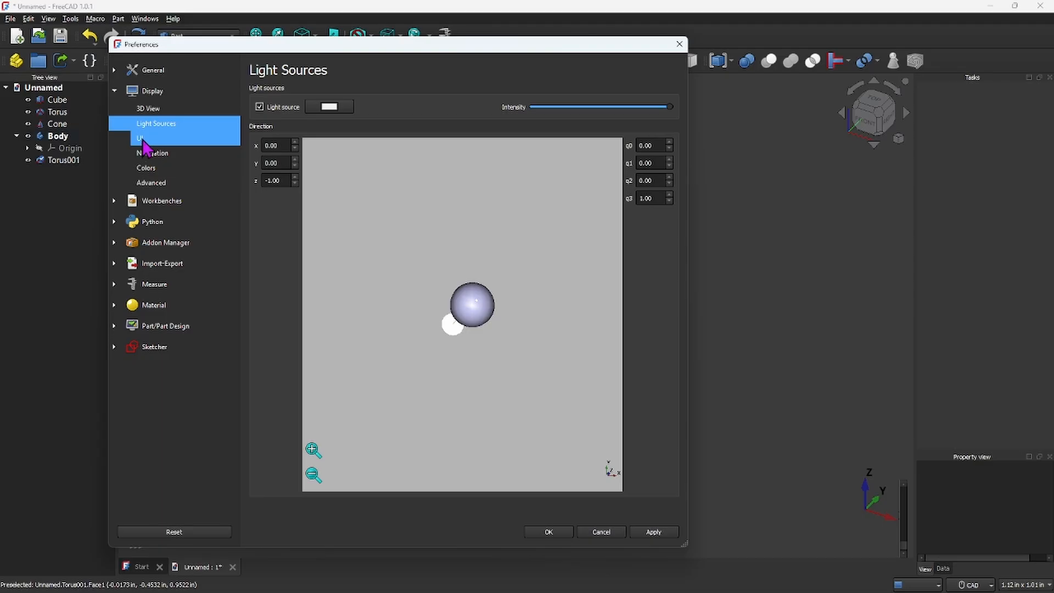
click(145, 139)
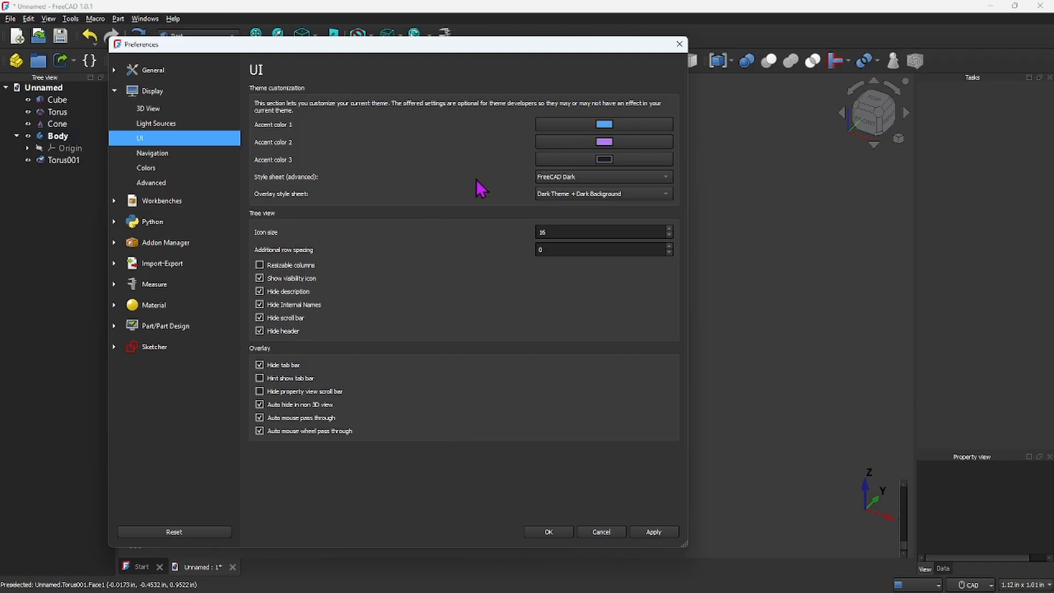
click(160, 153)
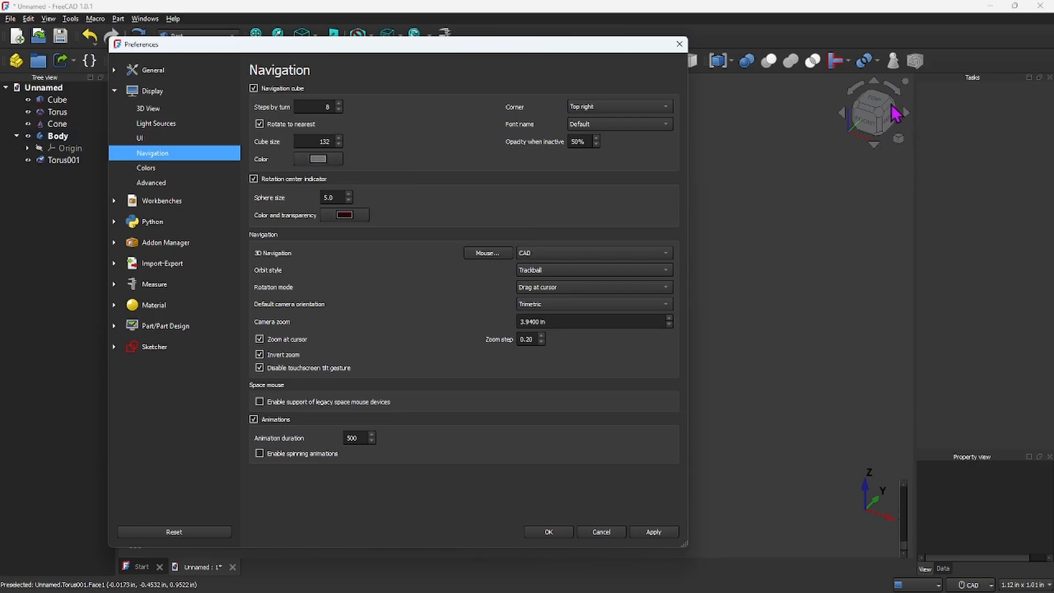
Step: Try a brighter, near-white navigation cube color, #f1f8ff, and apply it
click(319, 160)
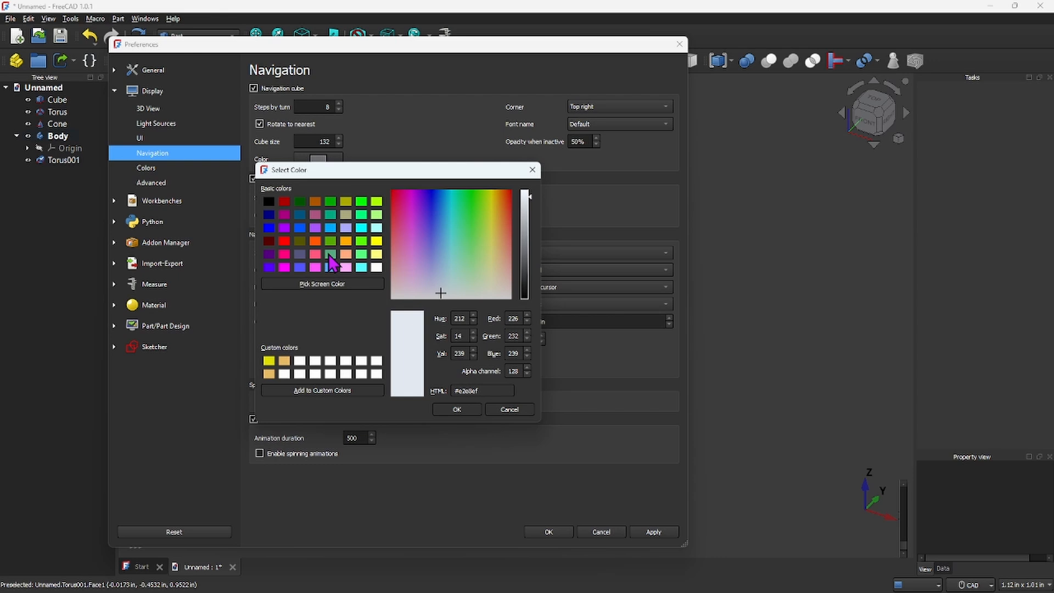
click(531, 195)
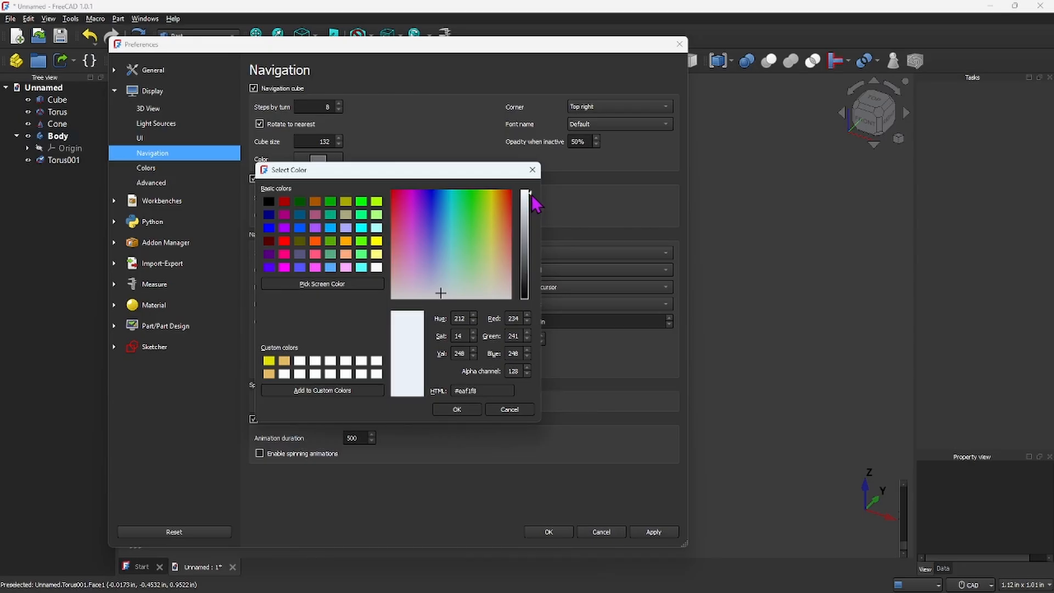
drag(531, 195, 531, 192)
click(457, 411)
click(653, 532)
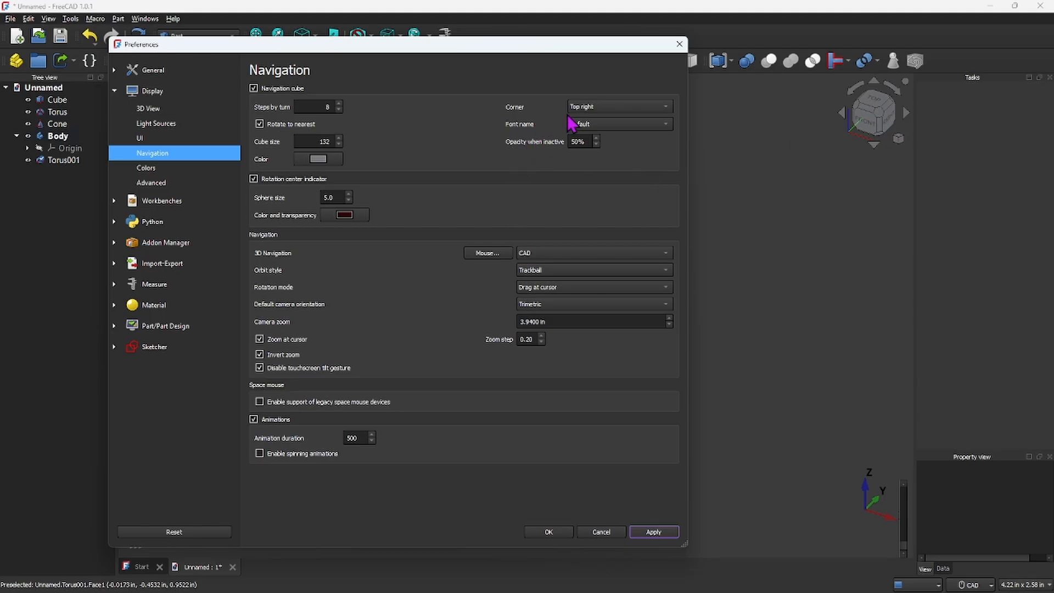
Step: Try the pale yellow #feffc9 as the navigation cube color and apply it
click(319, 160)
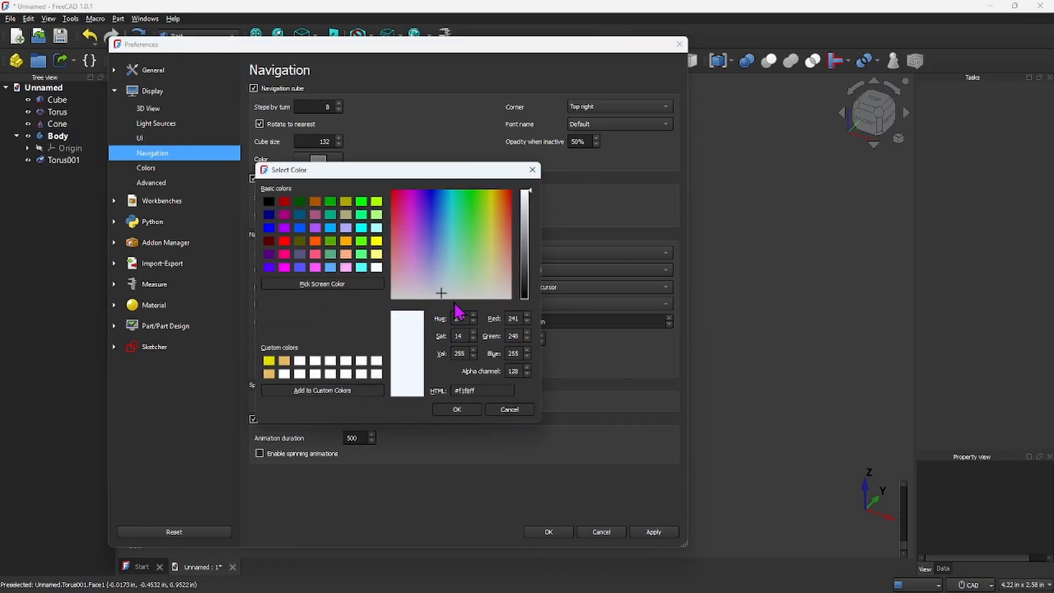
click(484, 293)
click(489, 286)
click(491, 276)
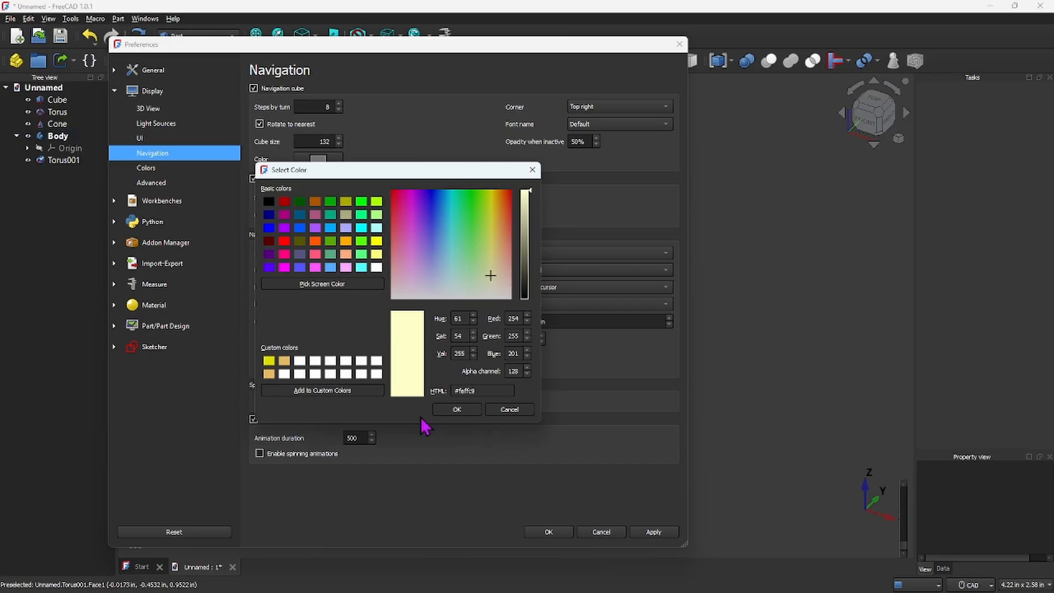
click(465, 409)
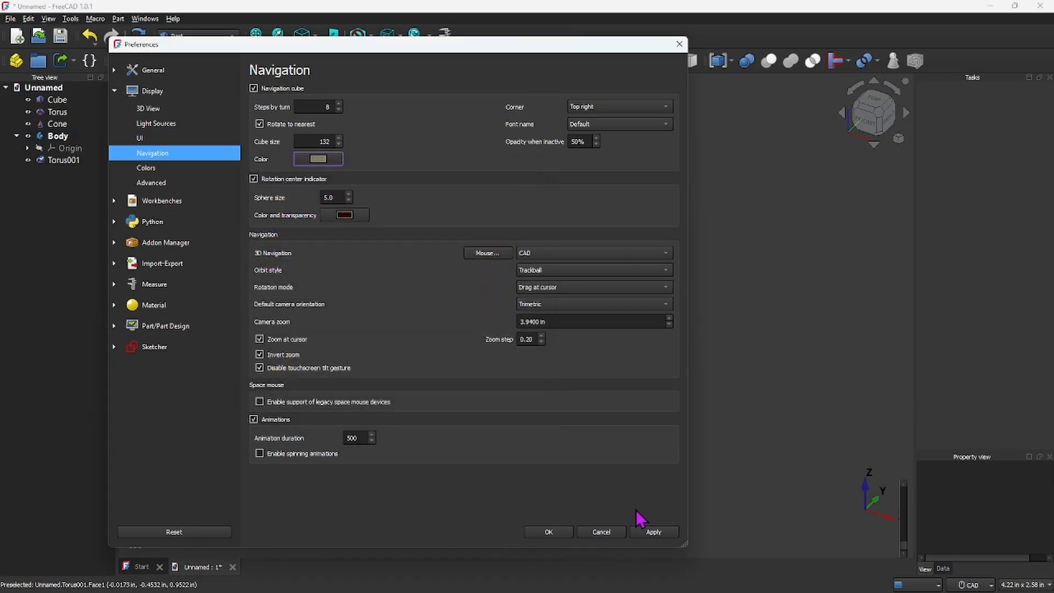
click(654, 533)
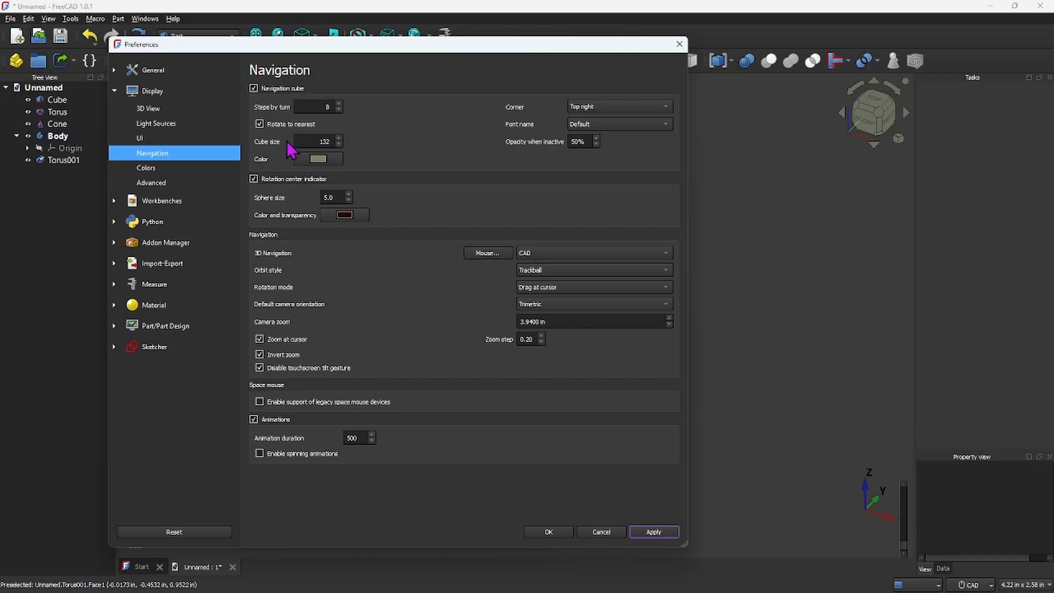
Step: Try the stronger yellow #fdff77 as the navigation cube color and apply it
click(319, 159)
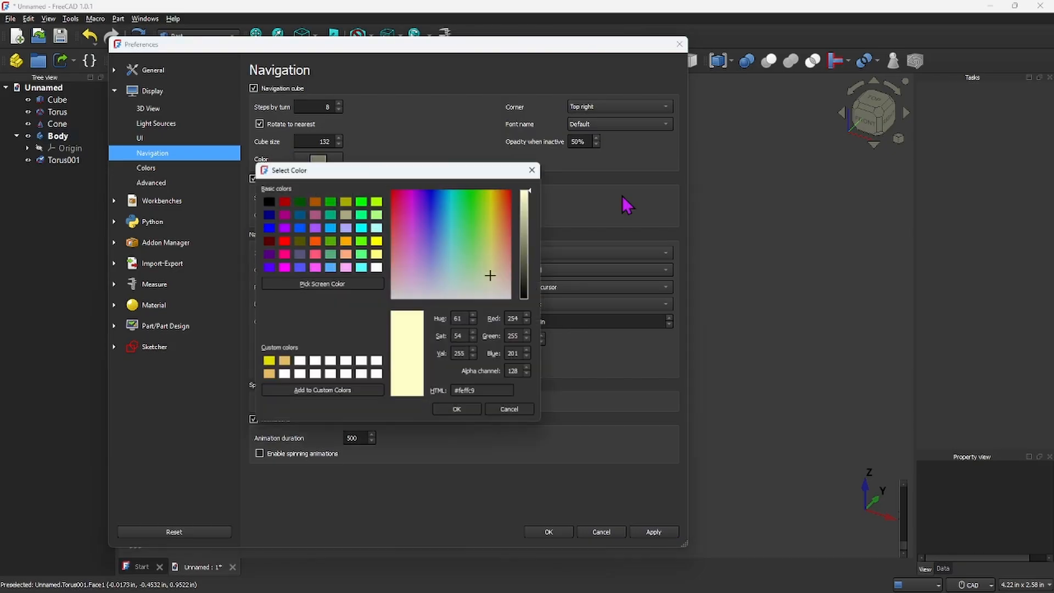
click(491, 241)
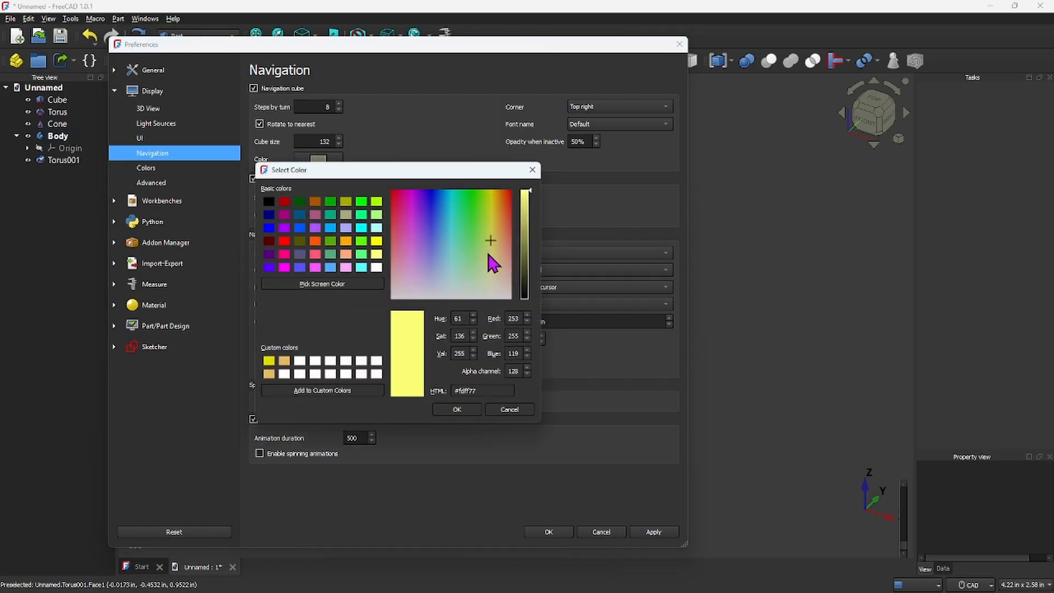
click(452, 411)
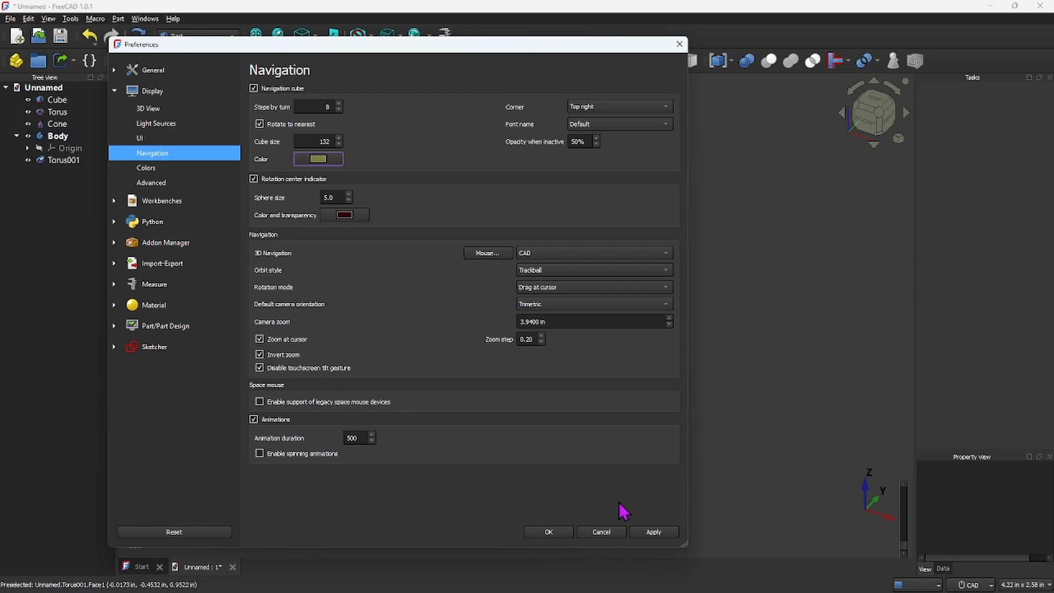
click(653, 531)
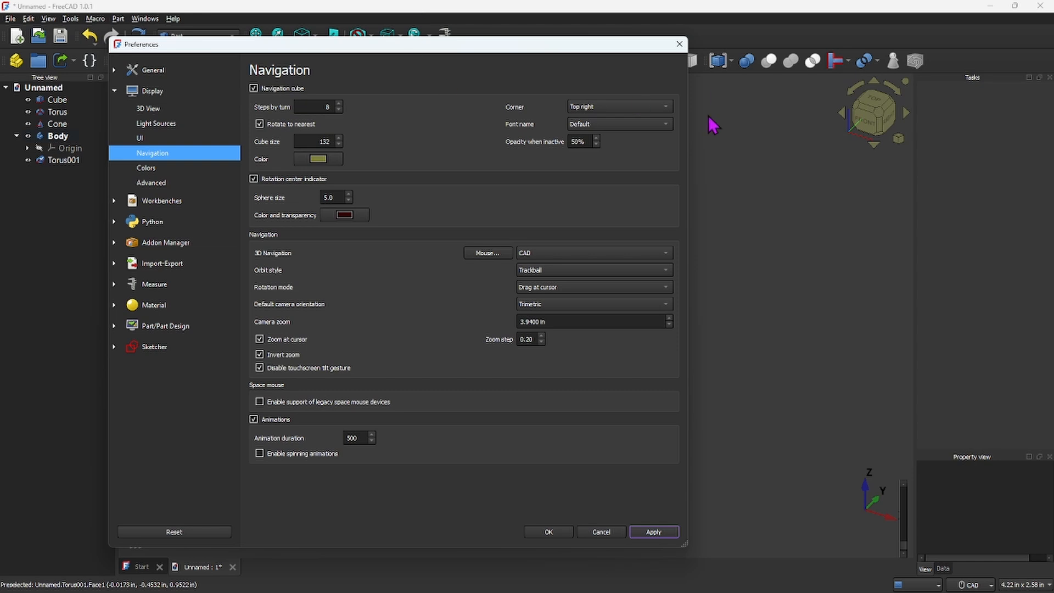
Step: Set the navigation cube color to the basic yellow #ffff00 and apply it
click(318, 159)
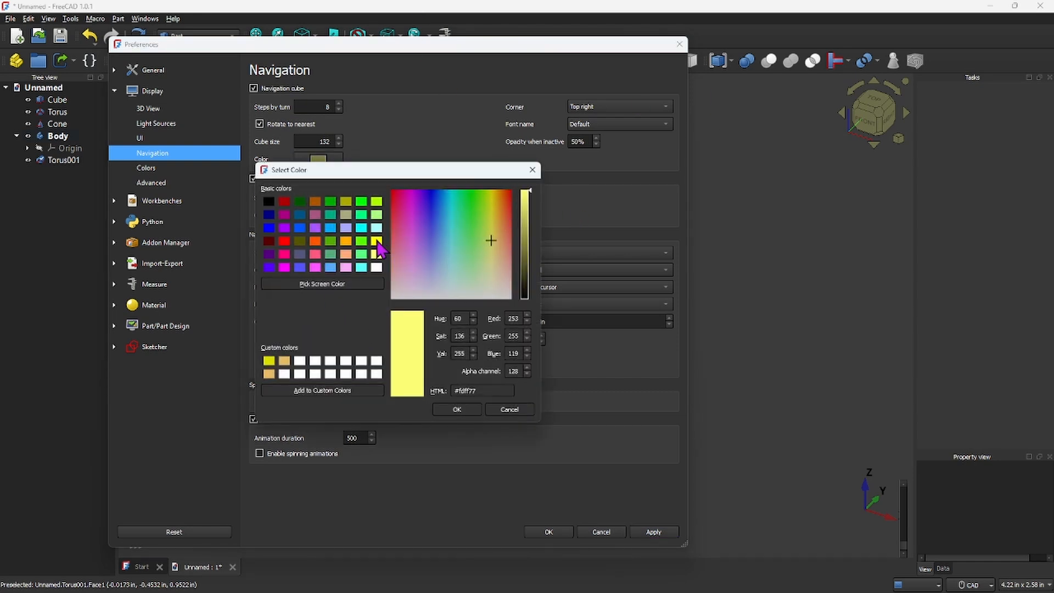
click(376, 241)
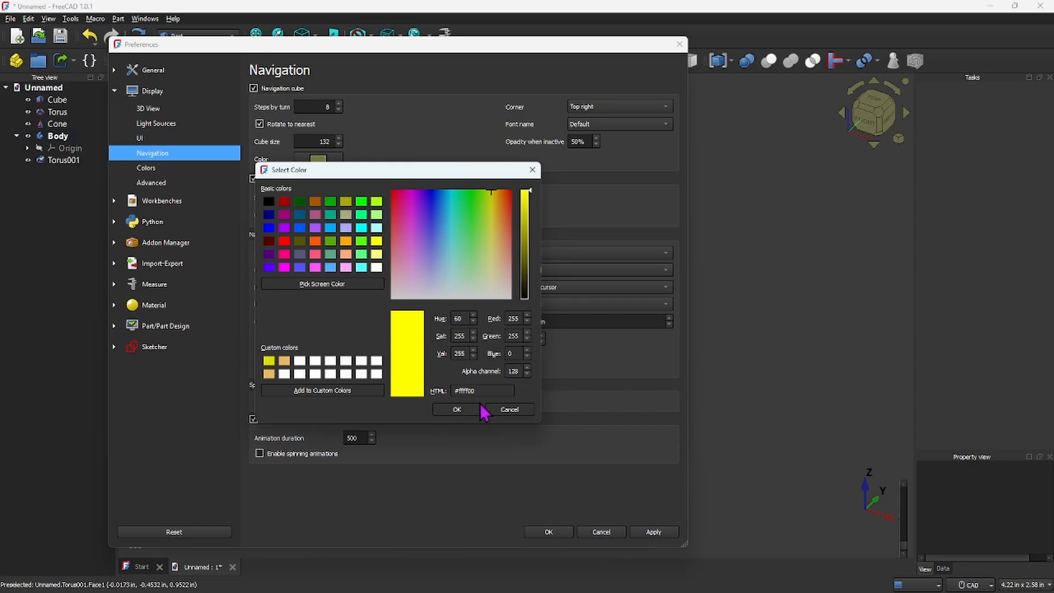
click(457, 409)
click(655, 531)
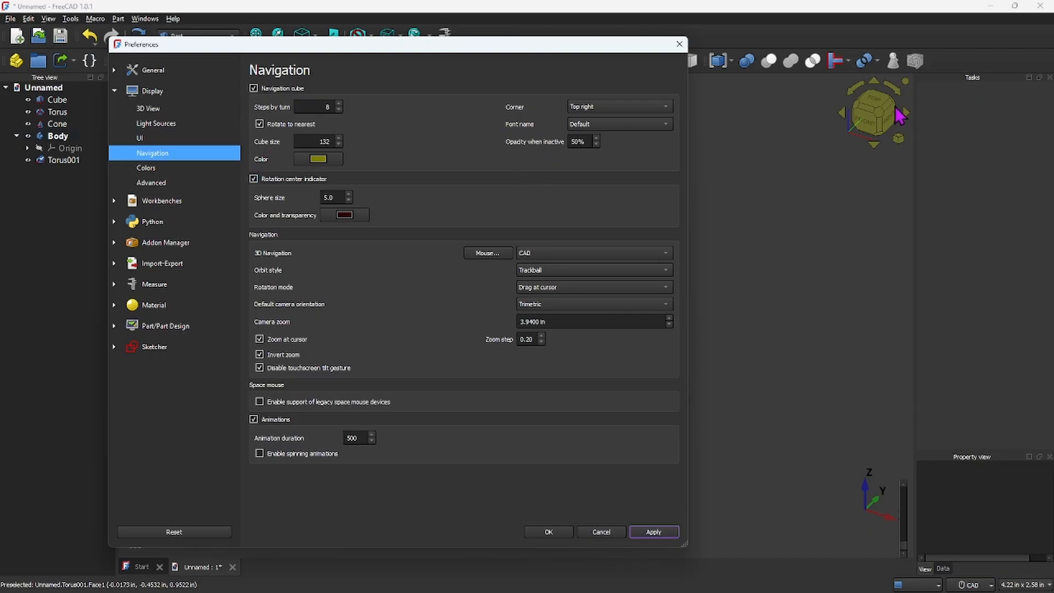
Step: Try an inactive opacity of 26% for the navigation cube and apply it
click(598, 145)
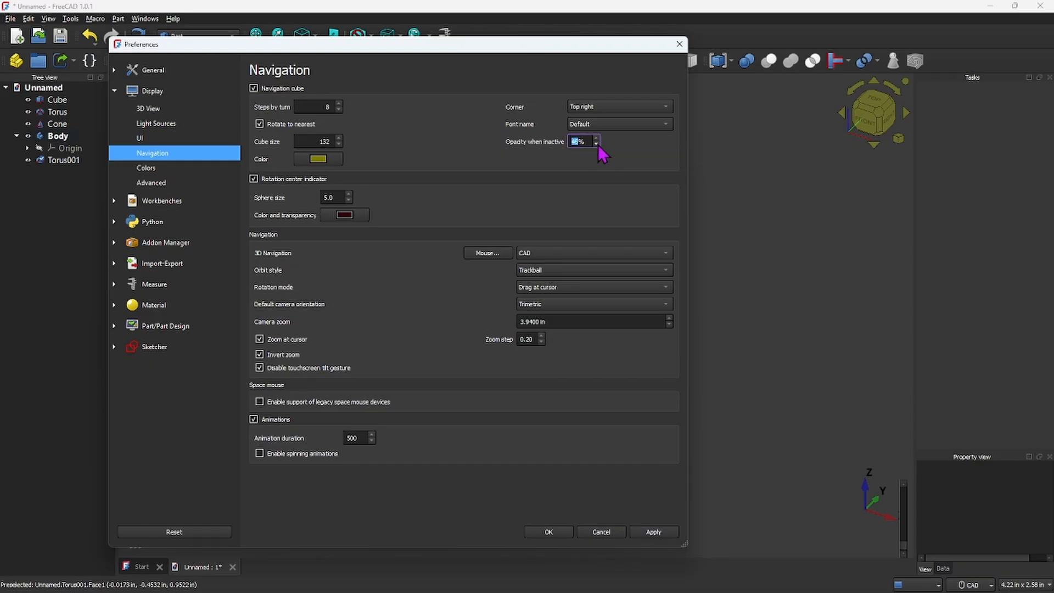
click(597, 143)
click(651, 534)
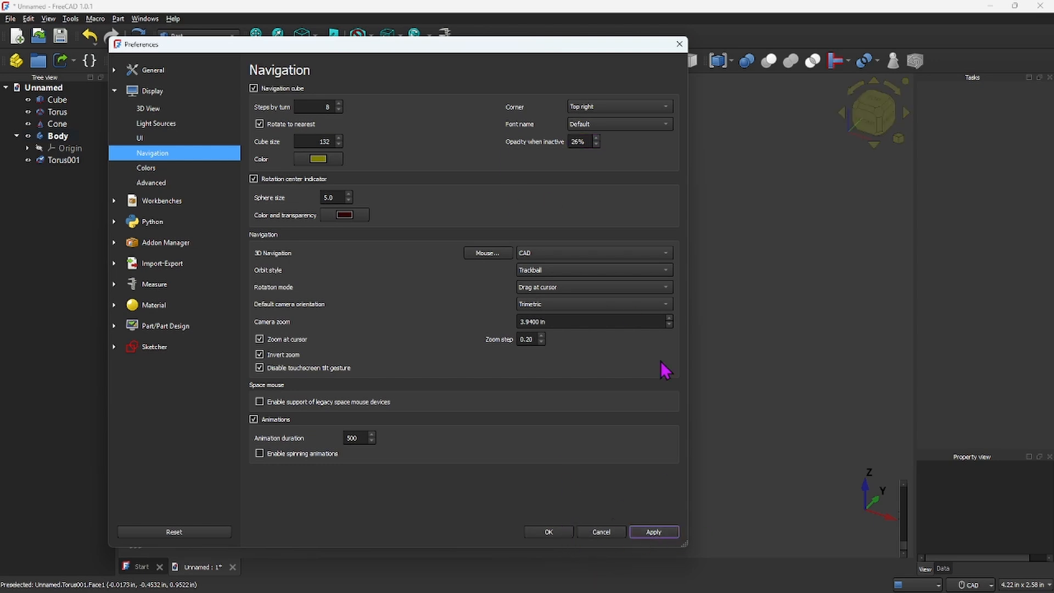
Step: Try inactive opacities of 73% and 100% for the navigation cube, applying each
click(597, 139)
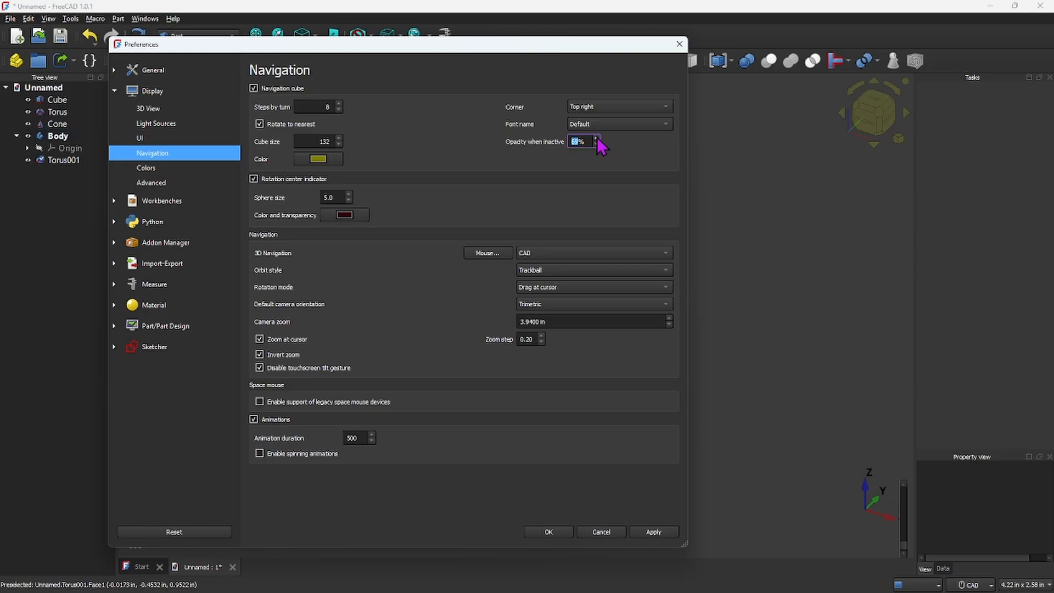
click(665, 532)
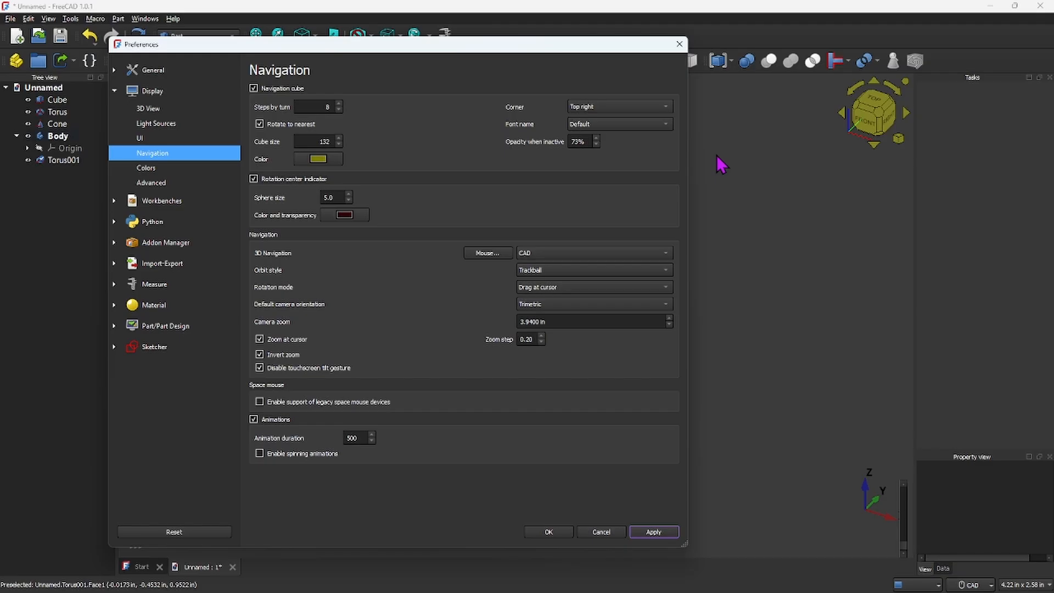
click(597, 138)
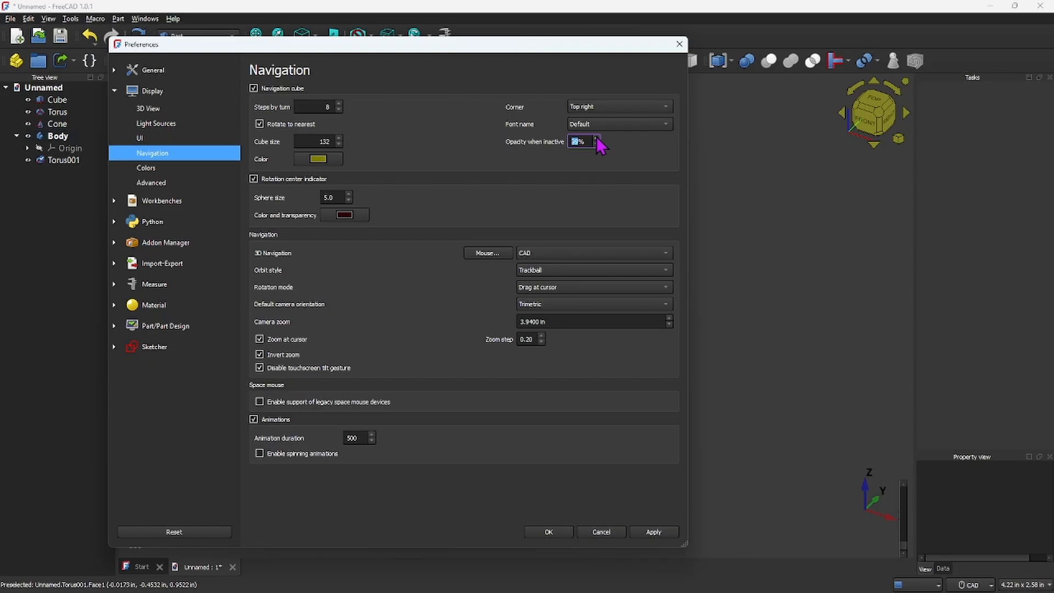
click(654, 532)
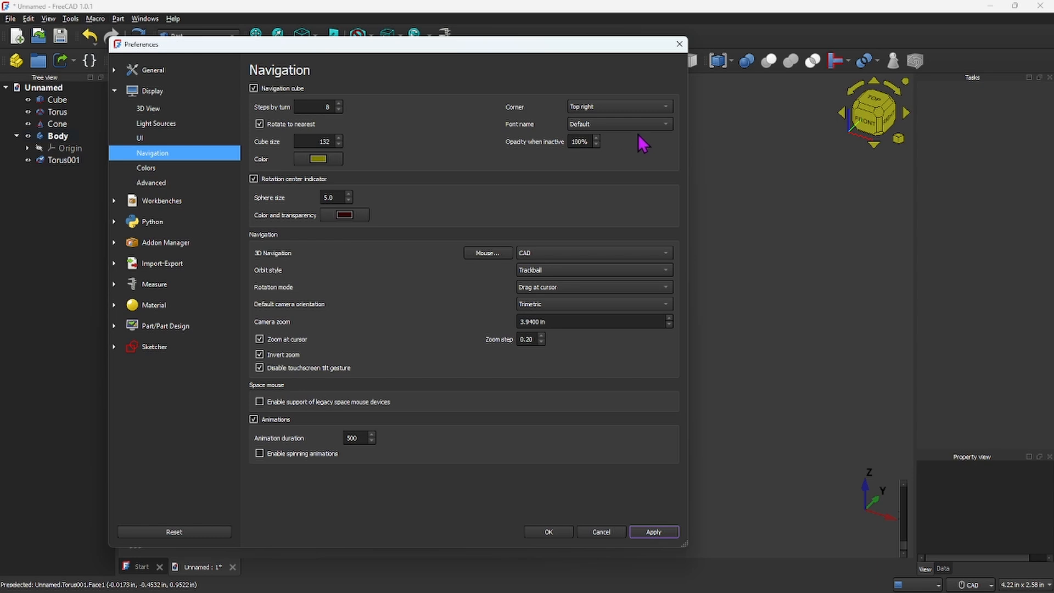
Step: Set the navigation cube's opacity when inactive to 70%, apply it and close the preferences
click(597, 145)
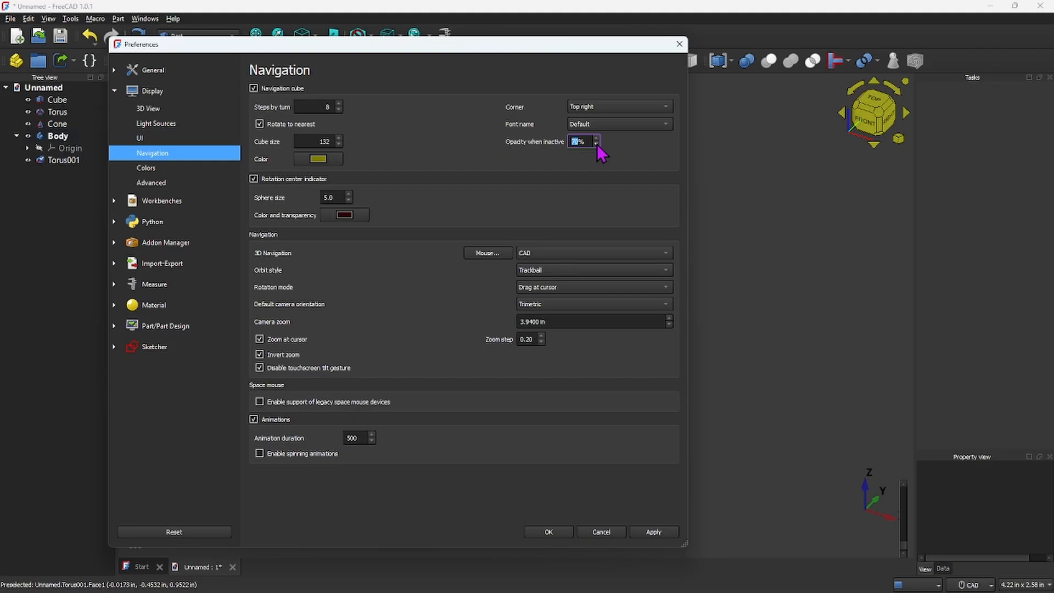
click(646, 532)
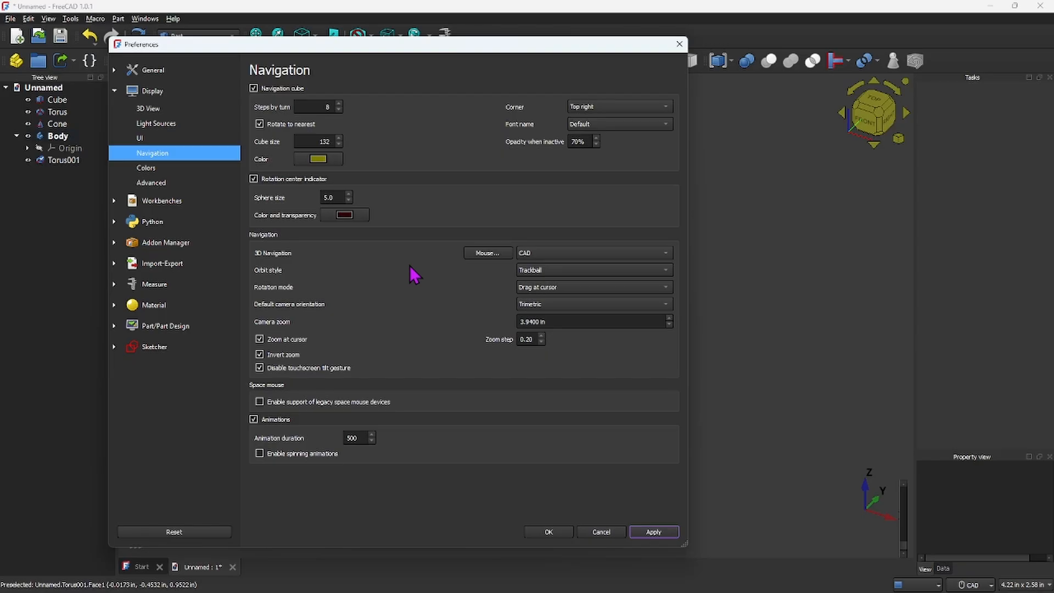
click(552, 531)
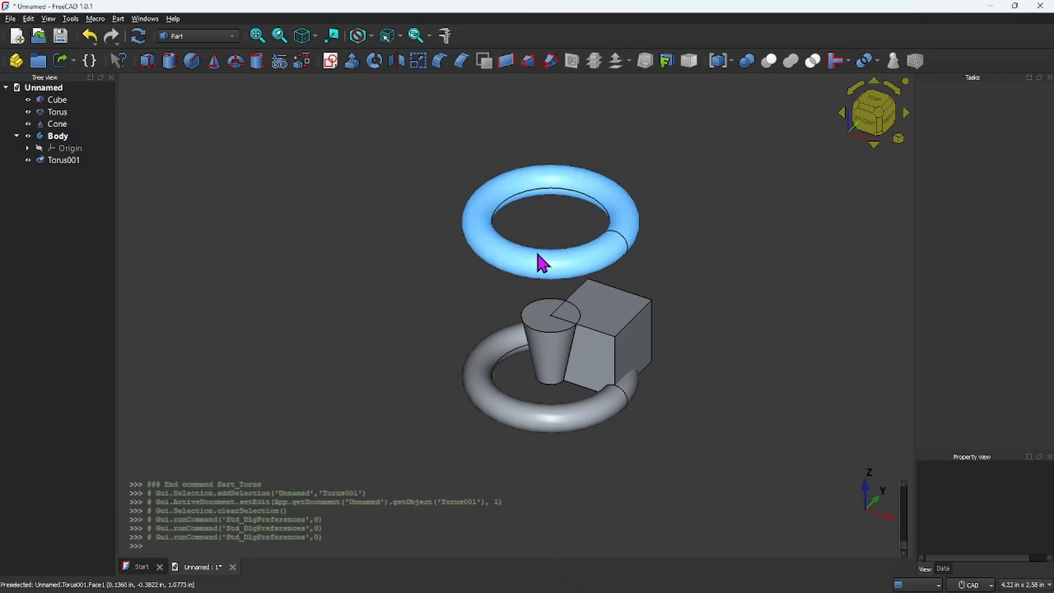
Step: Zoom and orbit around the sample solids to test how the 3D view navigates
scroll(535, 255, up, 1)
mouse_move(534, 256)
middle_down()
mouse_move(567, 275)
mouse_move(544, 243)
mouse_move(523, 286)
mouse_move(541, 259)
mouse_move(527, 254)
mouse_move(560, 269)
mouse_move(540, 260)
middle_up()
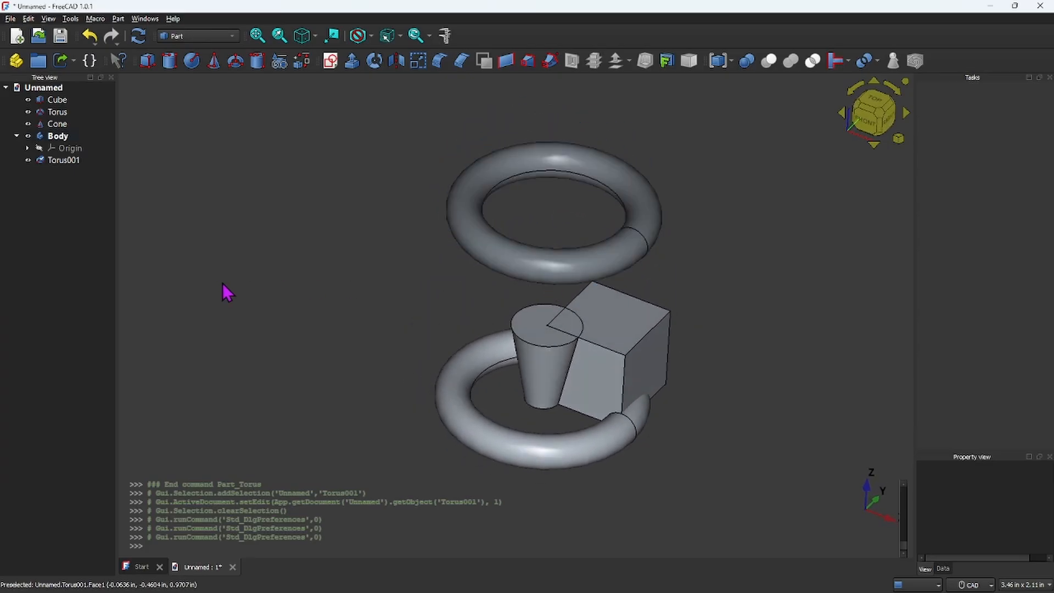
mouse_move(222, 283)
middle_down()
mouse_move(240, 296)
mouse_move(315, 296)
mouse_move(346, 262)
mouse_move(266, 228)
mouse_move(212, 255)
mouse_move(212, 273)
middle_up()
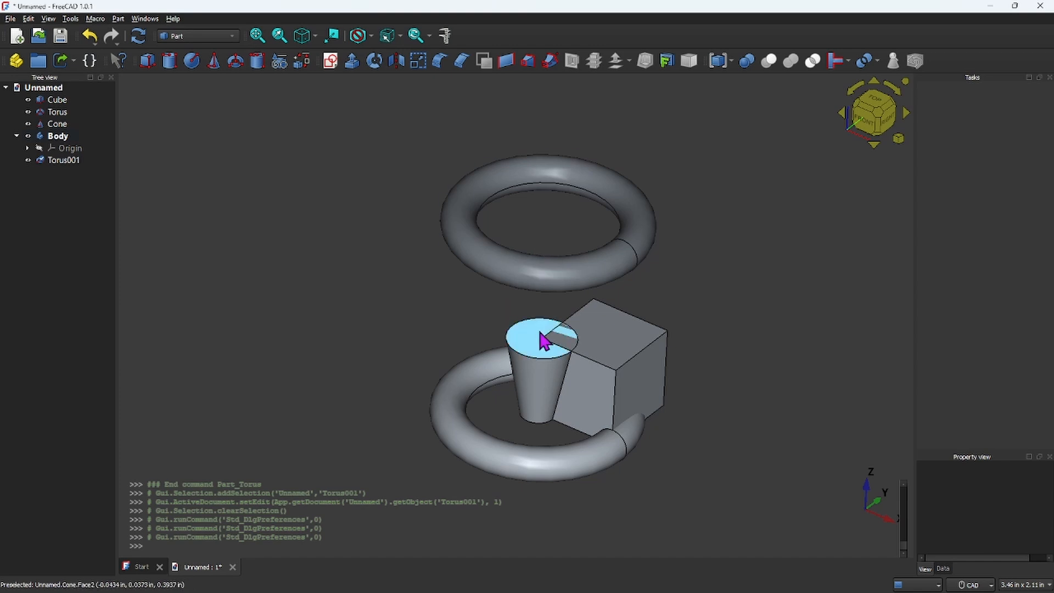
middle_drag(538, 320, 513, 289)
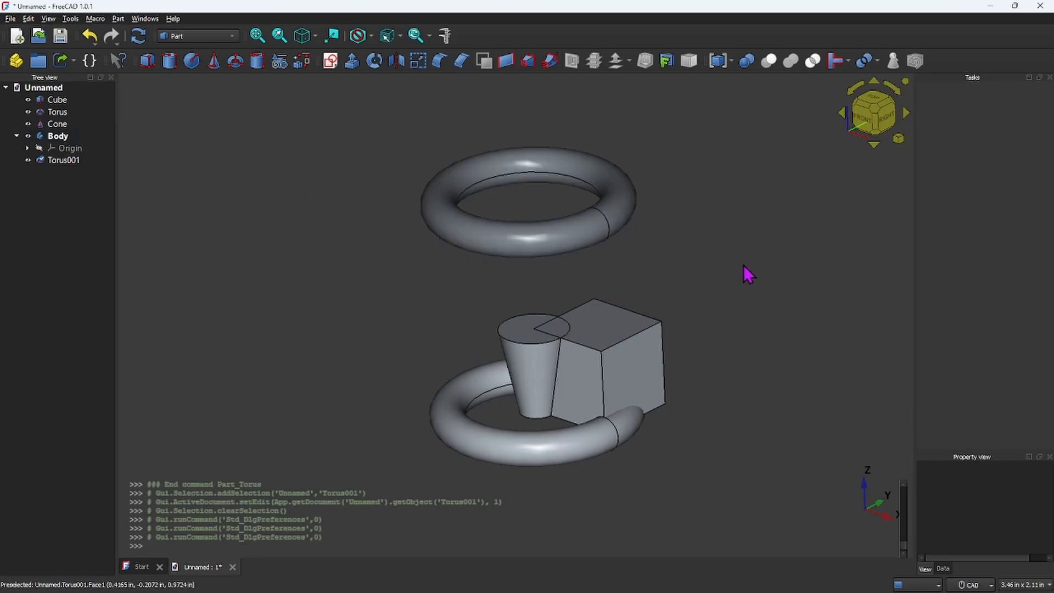
Step: Reopen the Navigation preferences and examine the available 3D navigation styles, keeping CAD
click(32, 20)
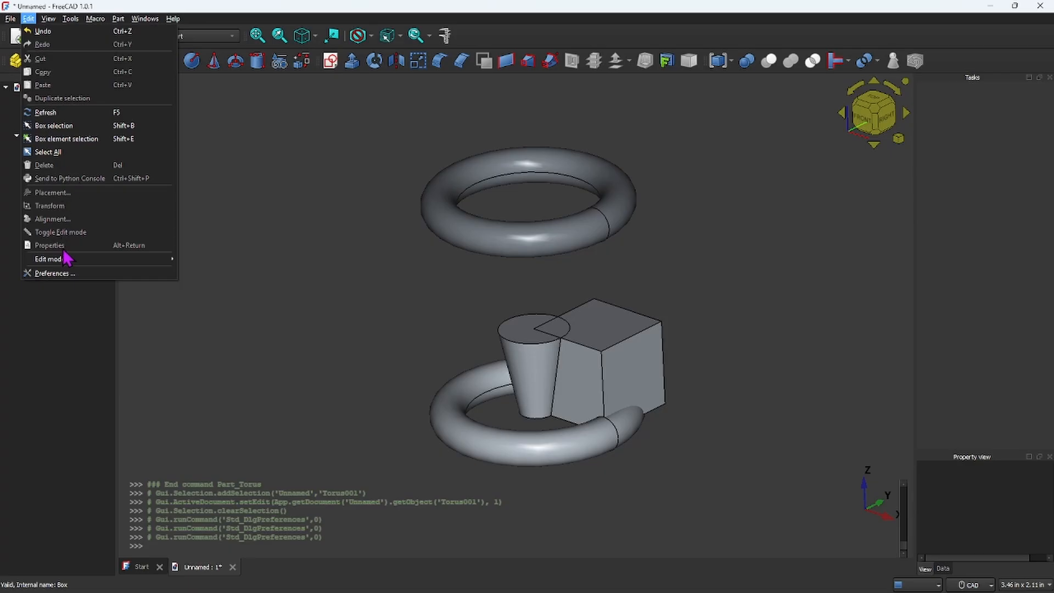
click(55, 273)
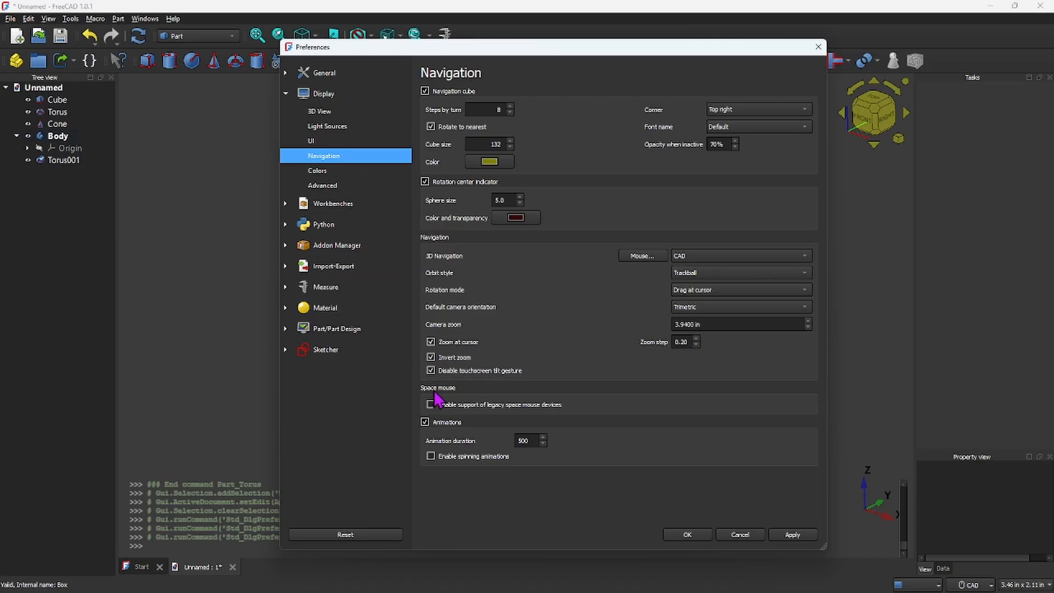
click(720, 263)
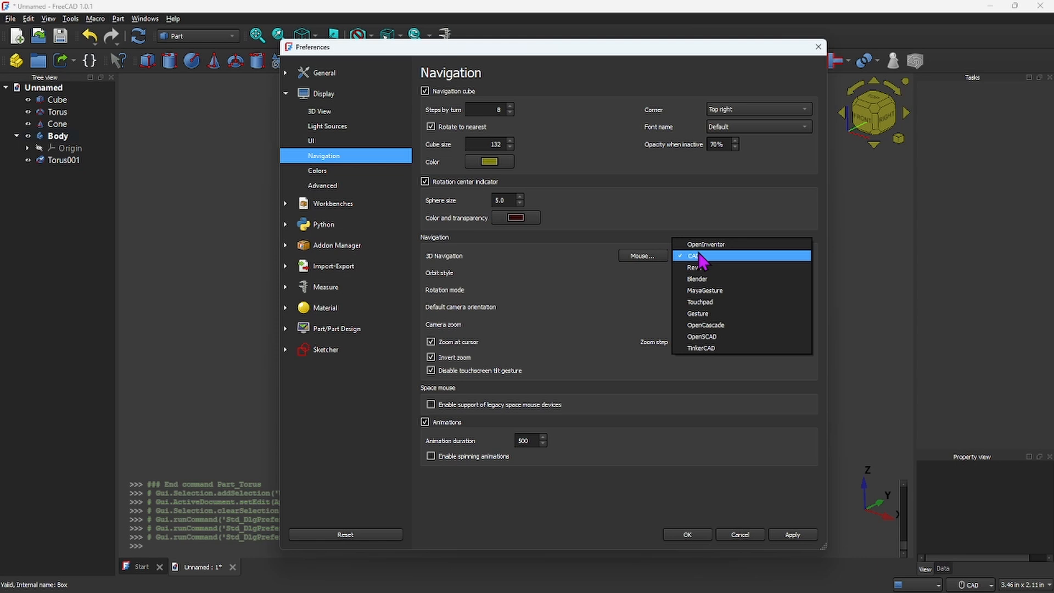
click(590, 268)
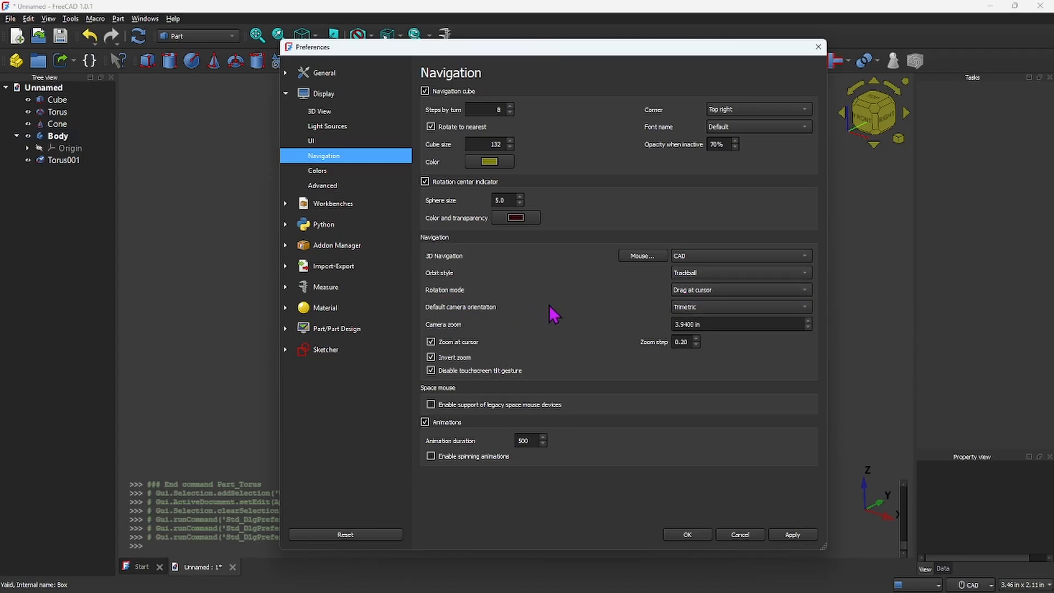
Step: Check the available rotation modes in the Navigation preferences and open the display Colors preferences
click(806, 291)
click(806, 291)
click(318, 171)
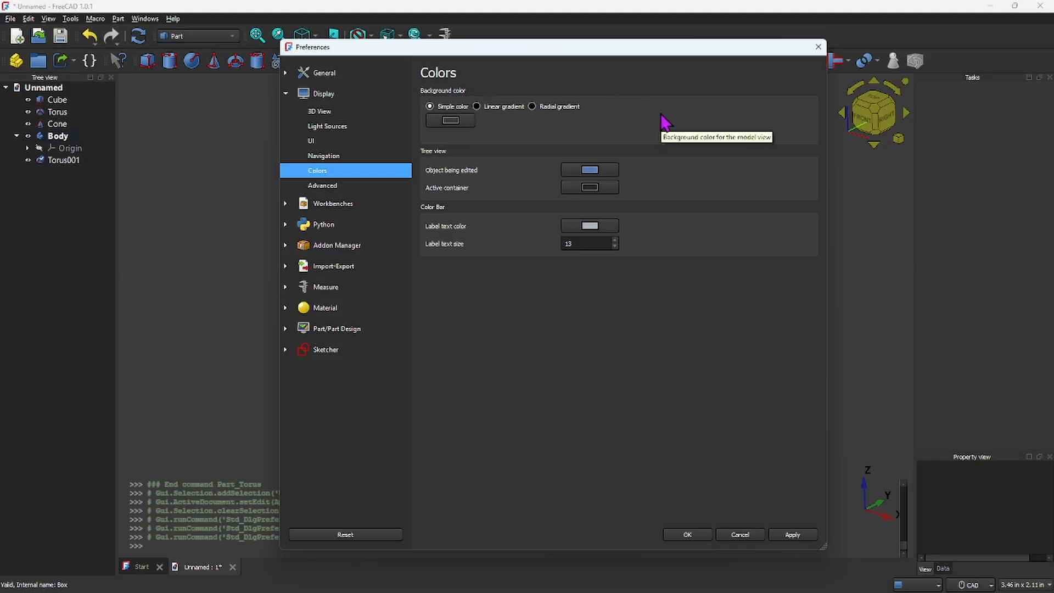
Step: Try orange #ffaa00 as the simple background color of the 3D view, apply it and move the dialog to preview it
click(451, 122)
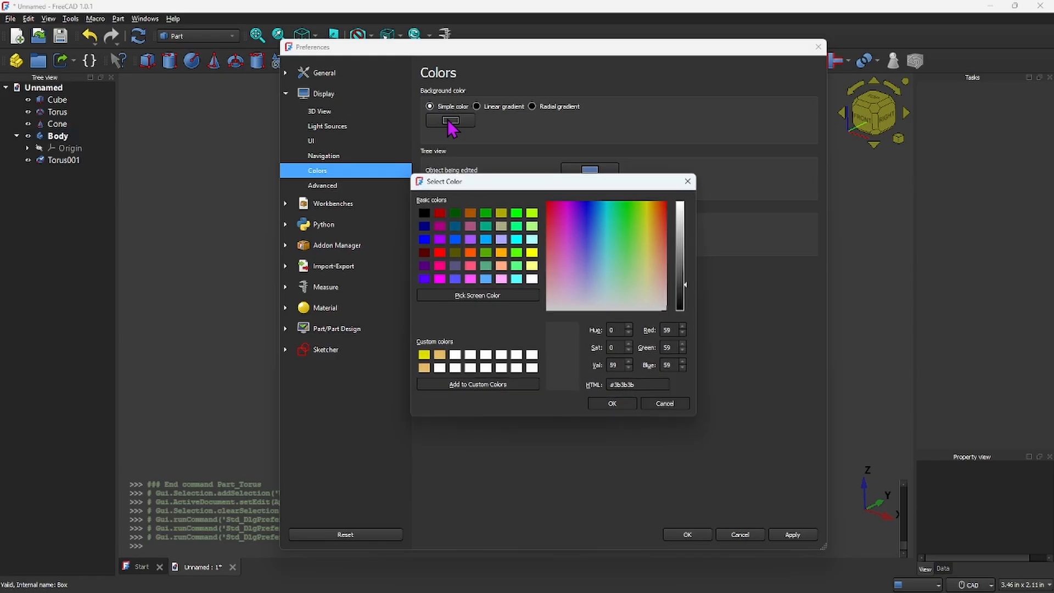
click(594, 217)
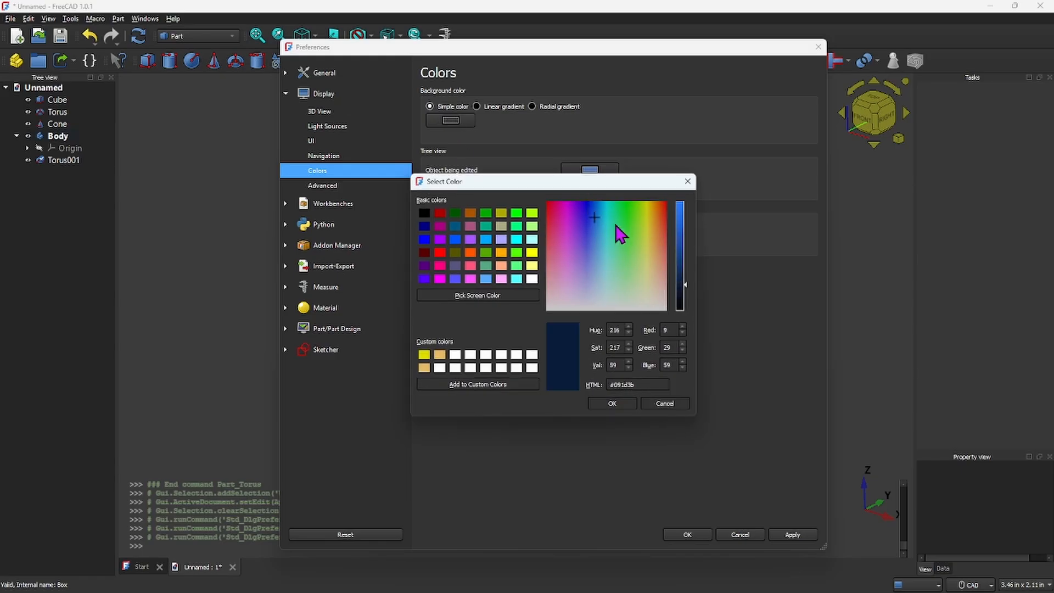
click(503, 254)
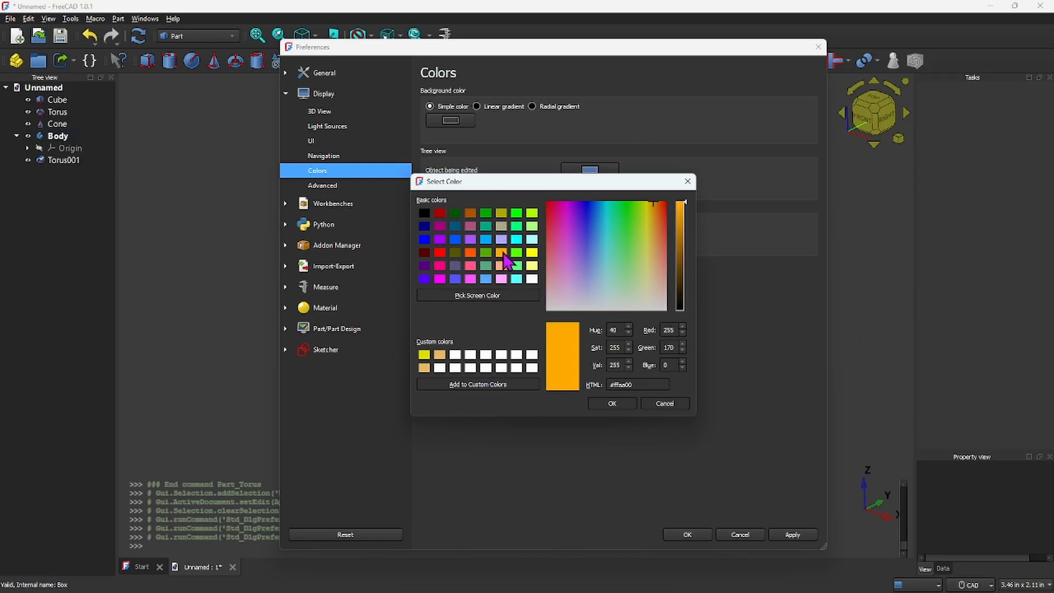
click(612, 403)
click(794, 535)
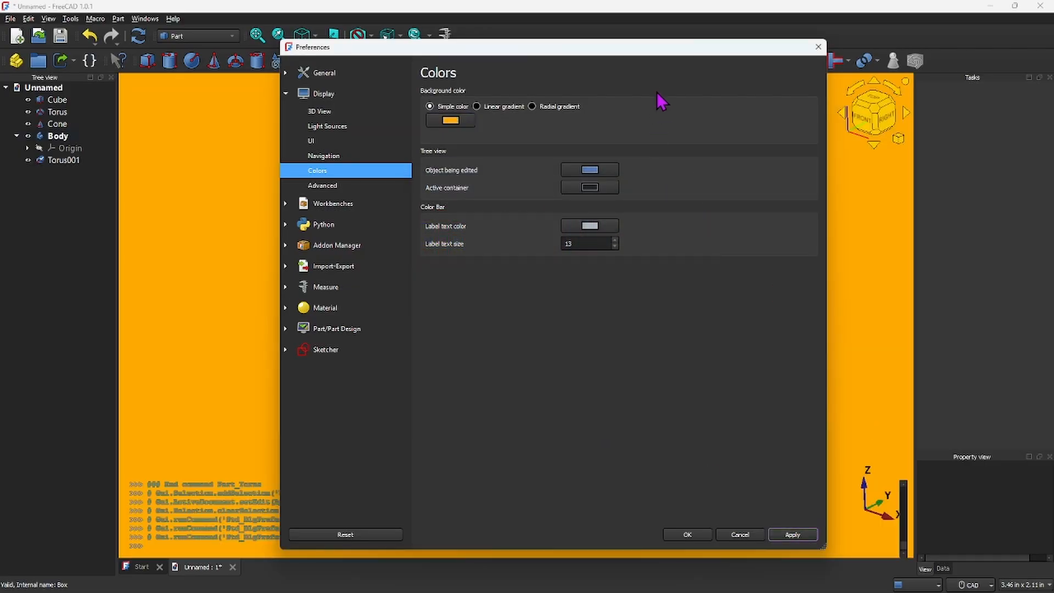
drag(650, 49, 555, 233)
drag(575, 66, 639, 41)
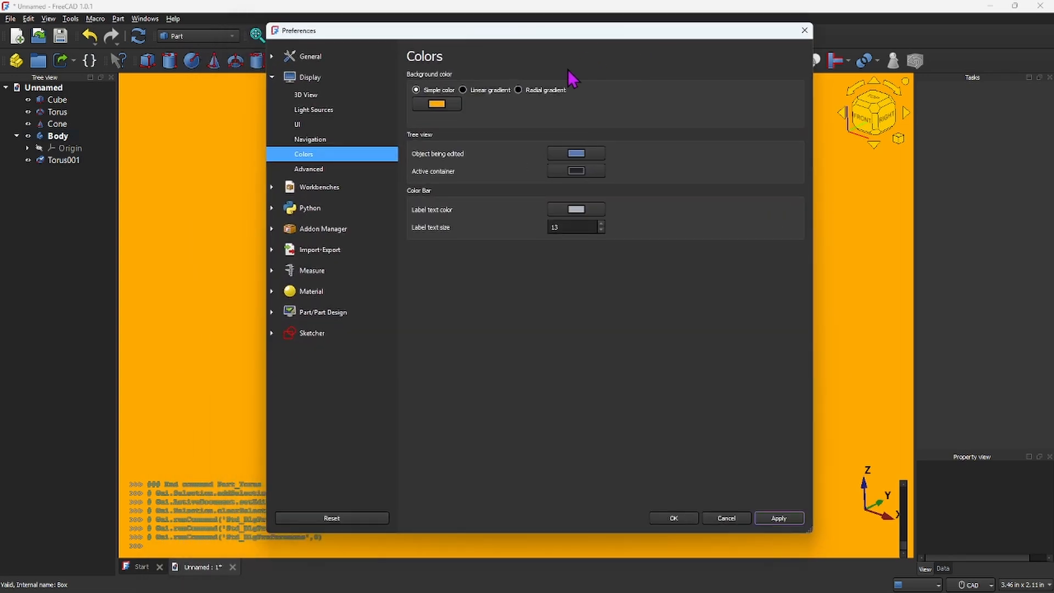
Step: Set the simple background color to HTML #04395f, apply it and move the preferences aside to preview the sample solids
click(437, 104)
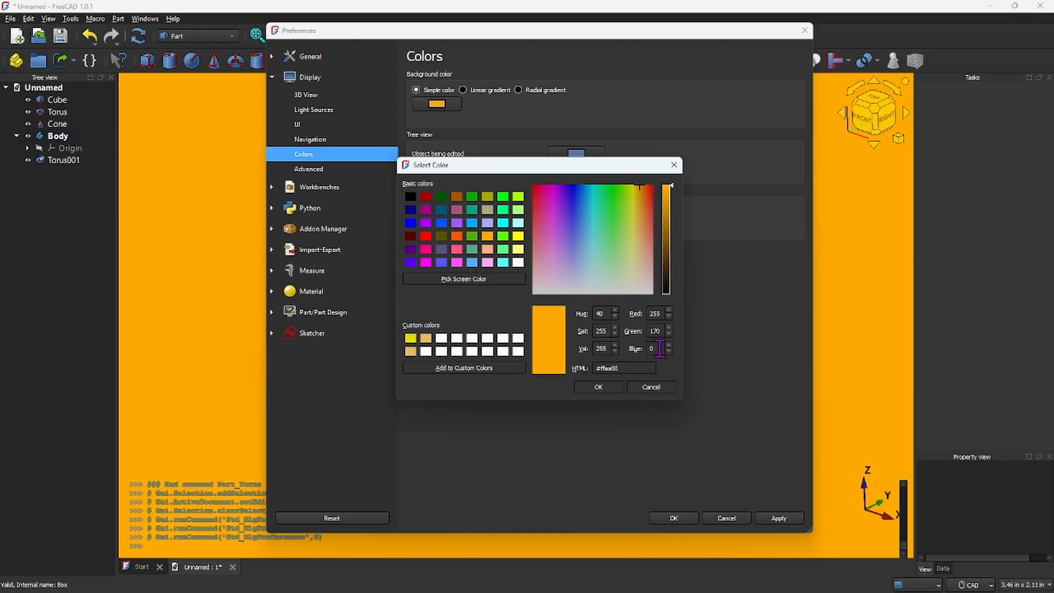
click(625, 369)
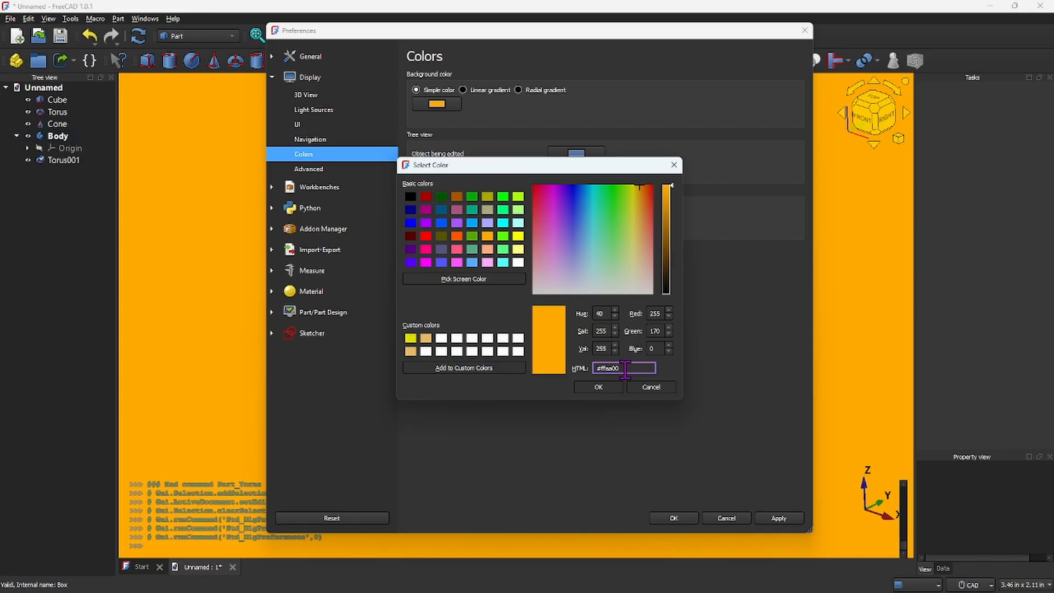
key(BackSpace)
key(BackSpace)
key(BackSpace)
key(BackSpace)
key(BackSpace)
key(BackSpace)
key(BackSpace)
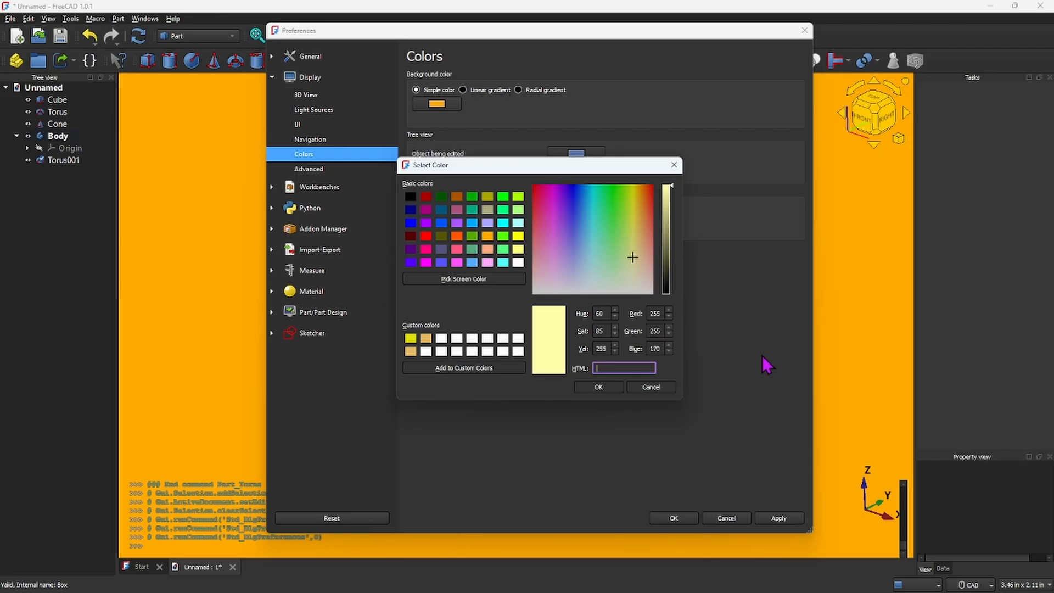
text(#)
text(0439)
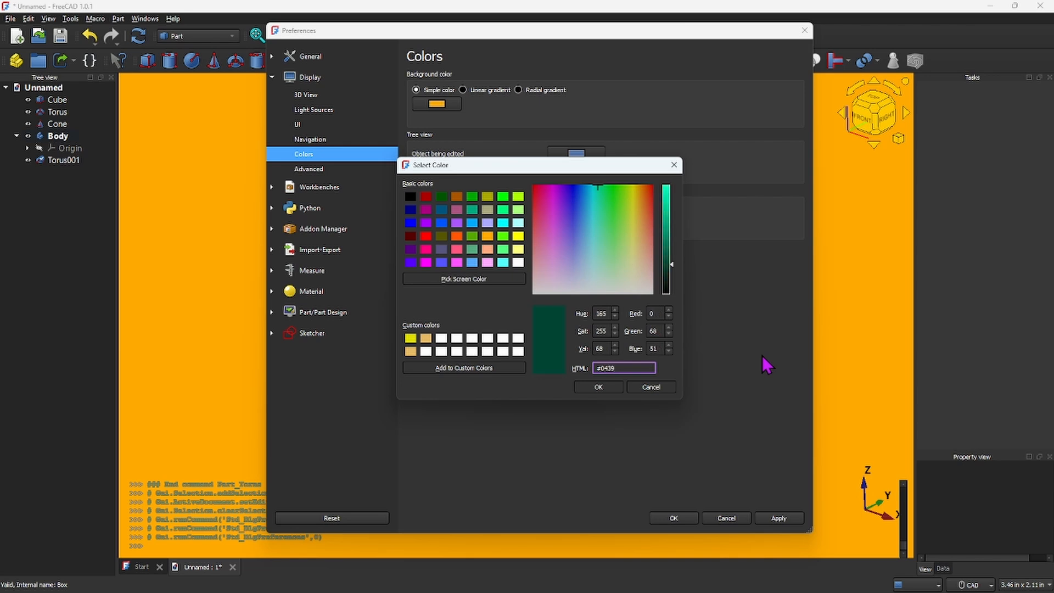
text(5)
text(6)
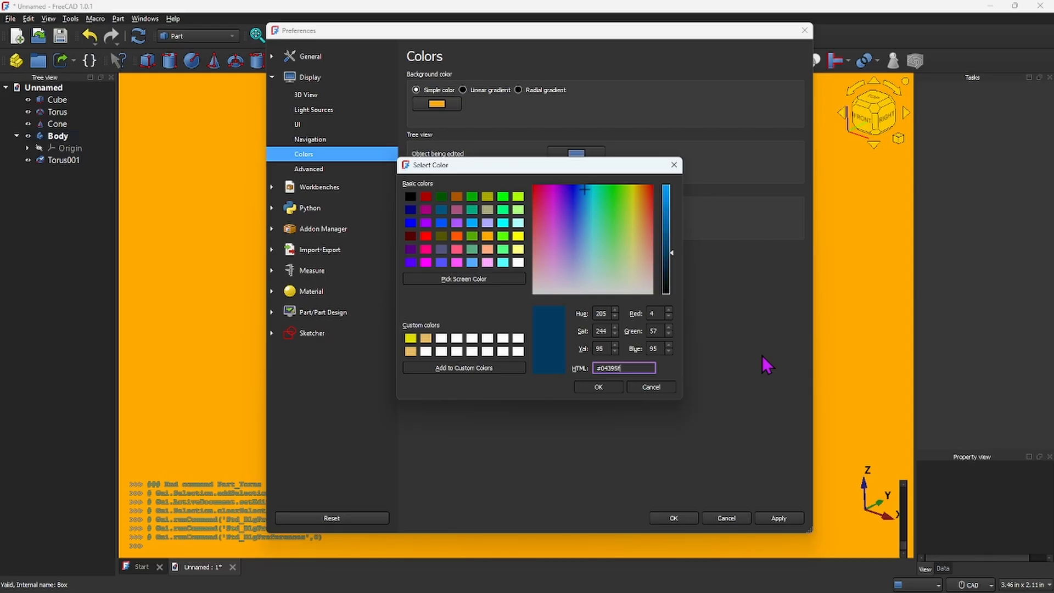
click(610, 387)
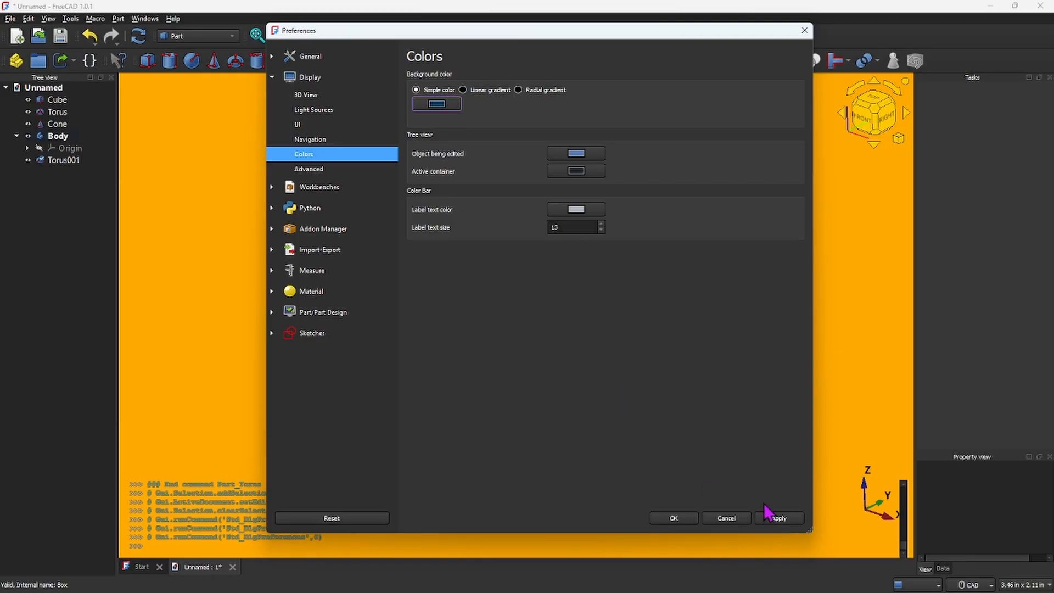
click(779, 518)
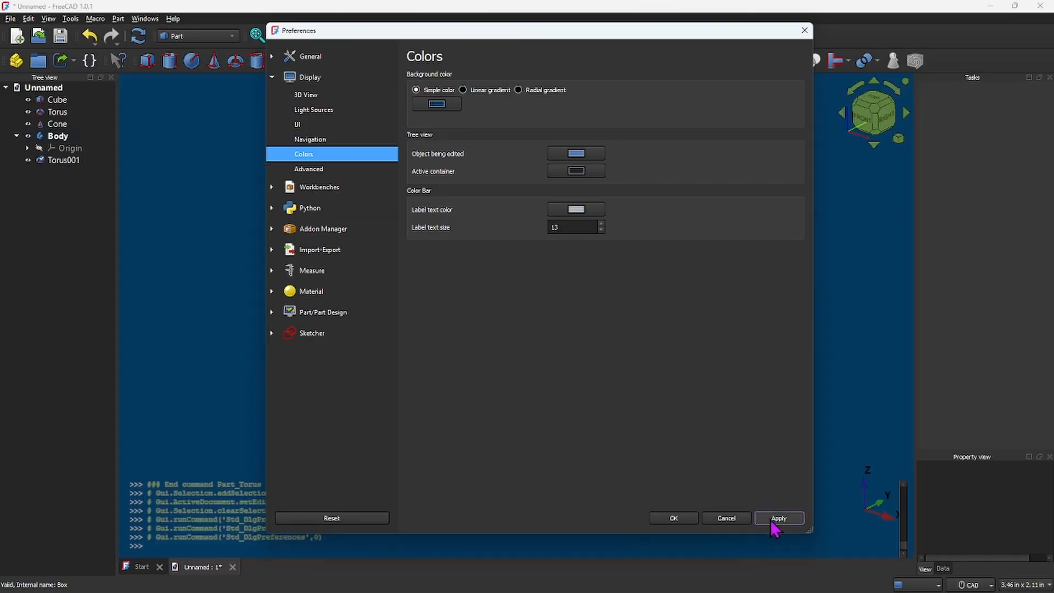
drag(671, 34, 574, 568)
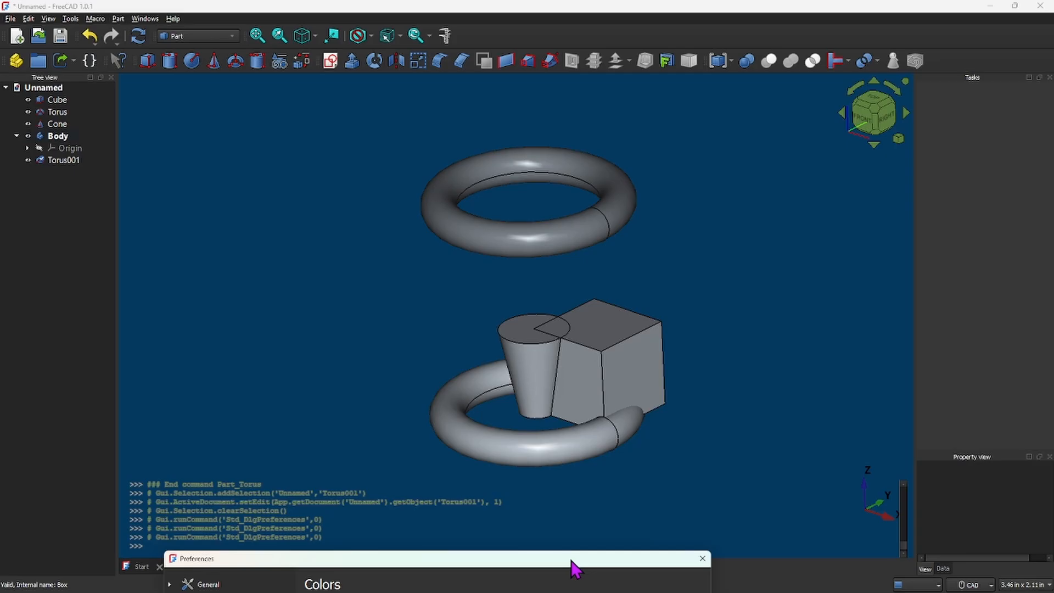
drag(571, 560, 574, 560)
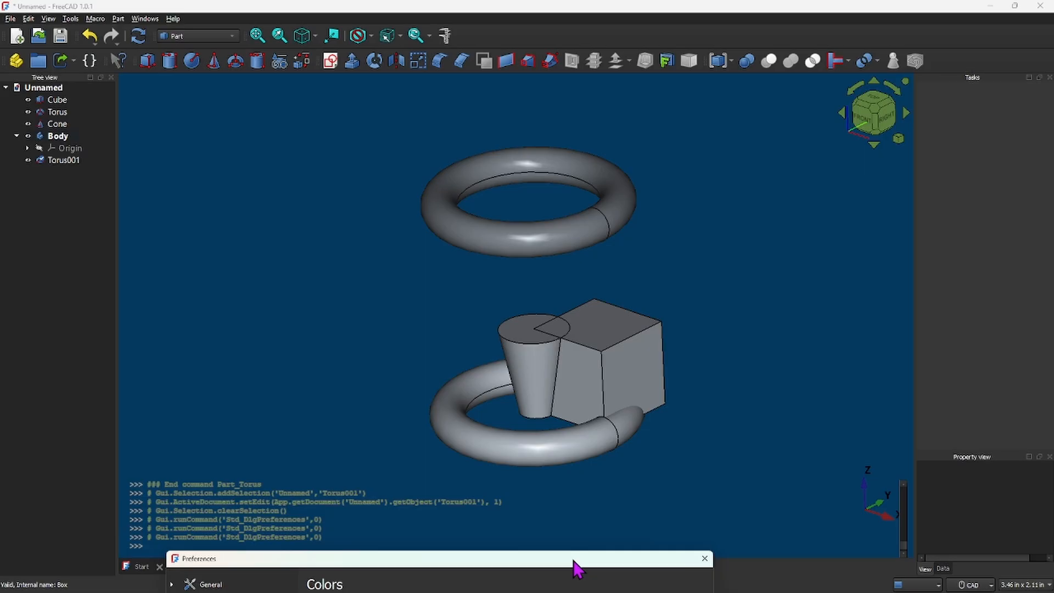
drag(574, 560, 615, 67)
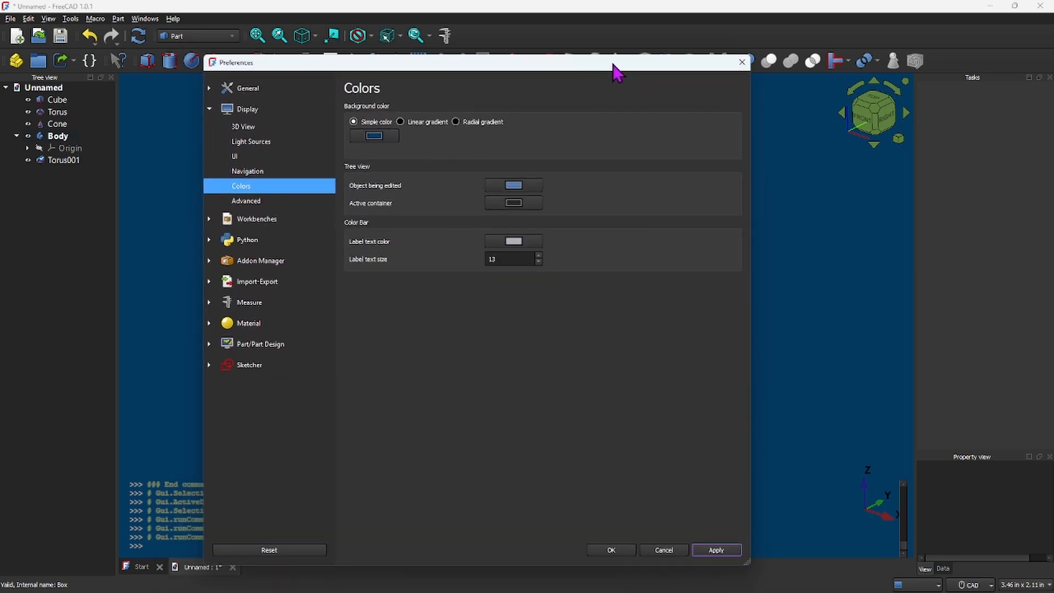
Step: Reopen the color selection for the background to review its HTML value and accept the same color
click(379, 136)
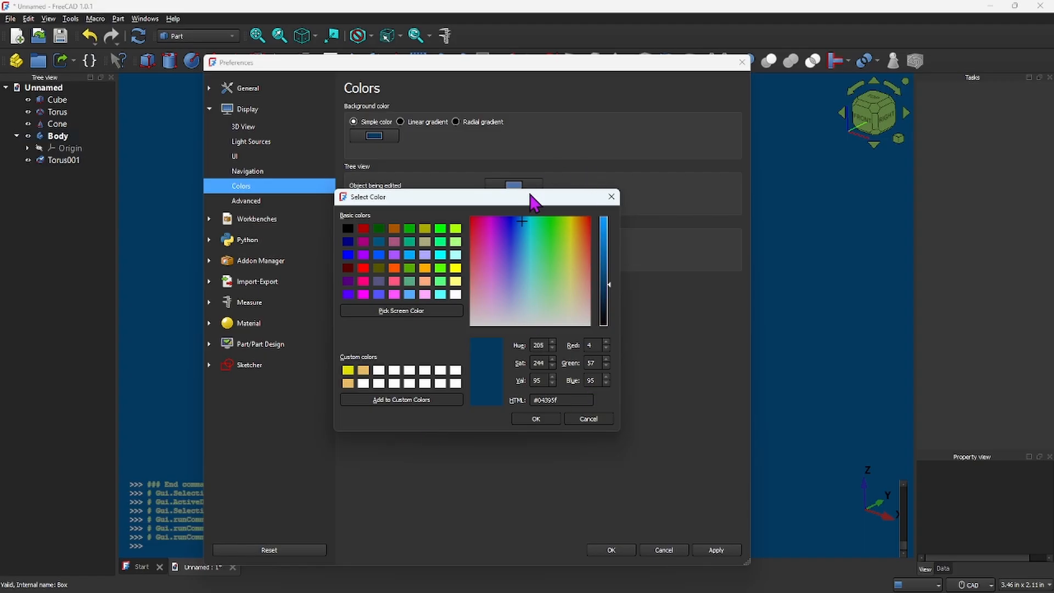
drag(531, 193, 720, 239)
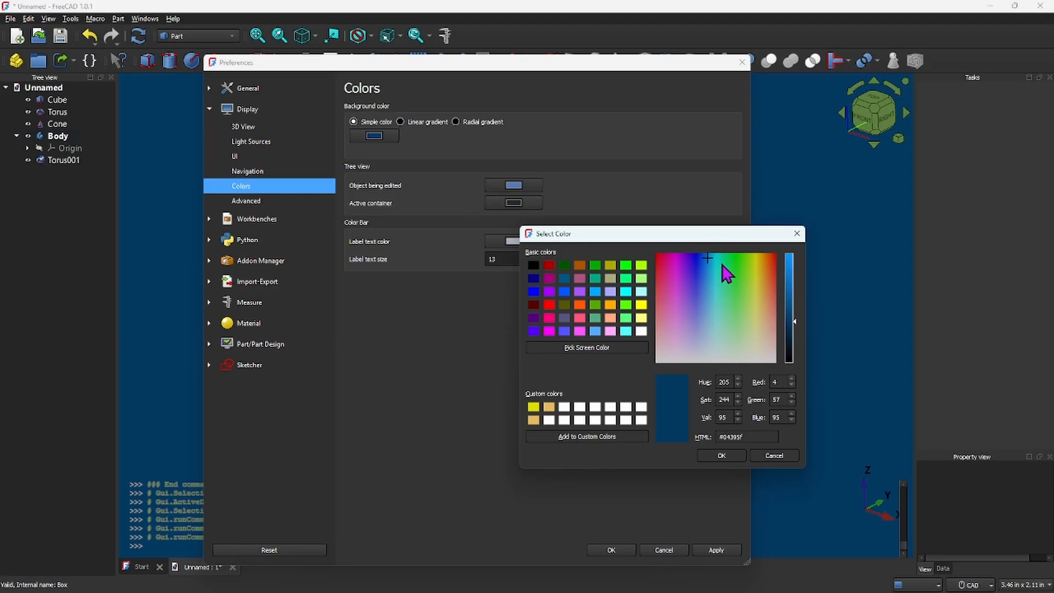
click(723, 458)
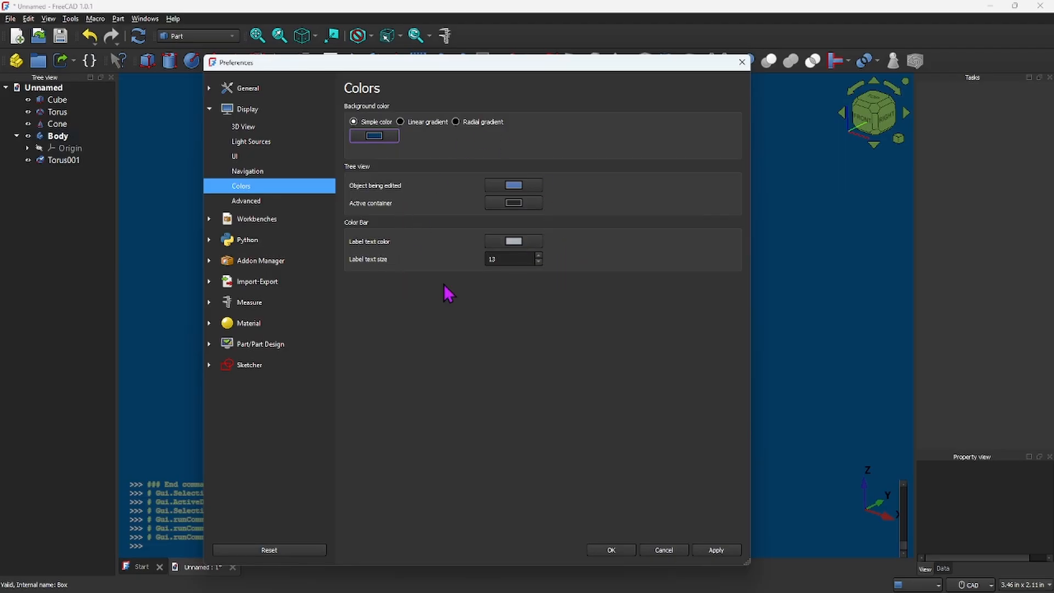
Step: Examine the Advanced display preferences and the list of available workbenches
click(253, 202)
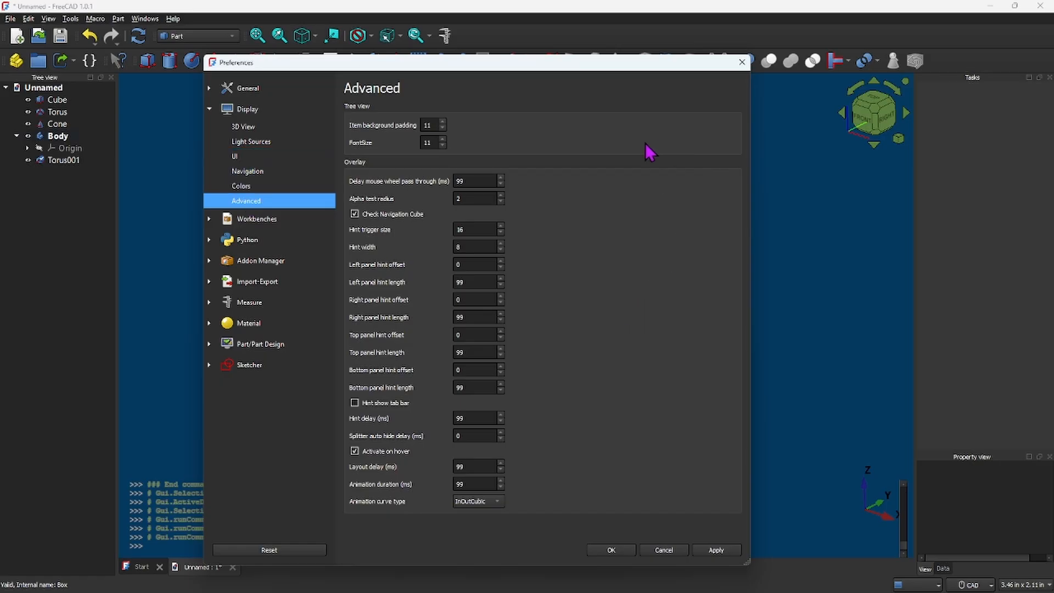
click(237, 218)
click(440, 211)
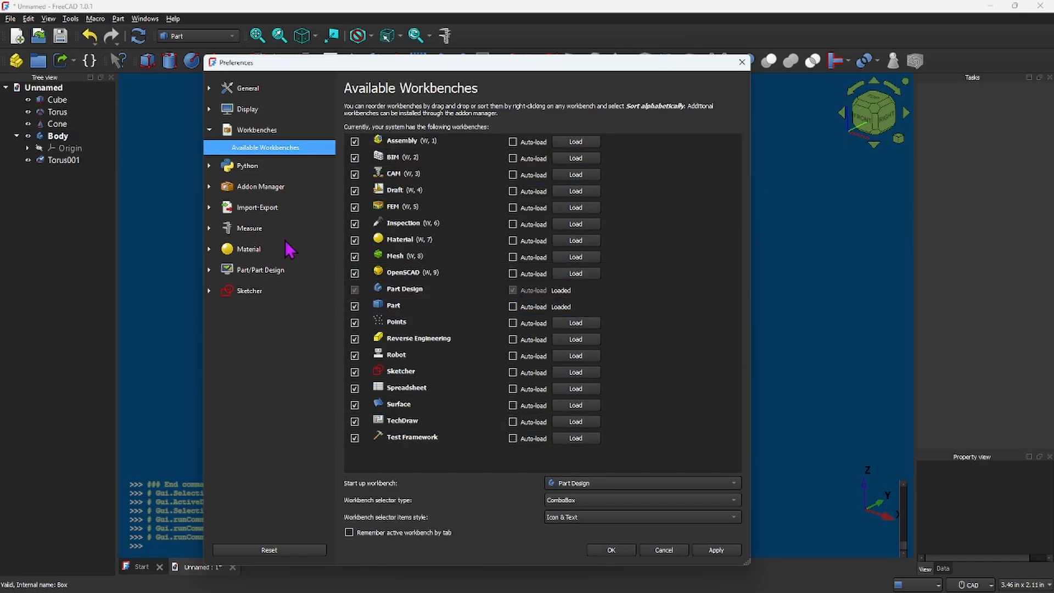
Step: Examine the Macro, General and Editor pages of the Python preferences
click(242, 168)
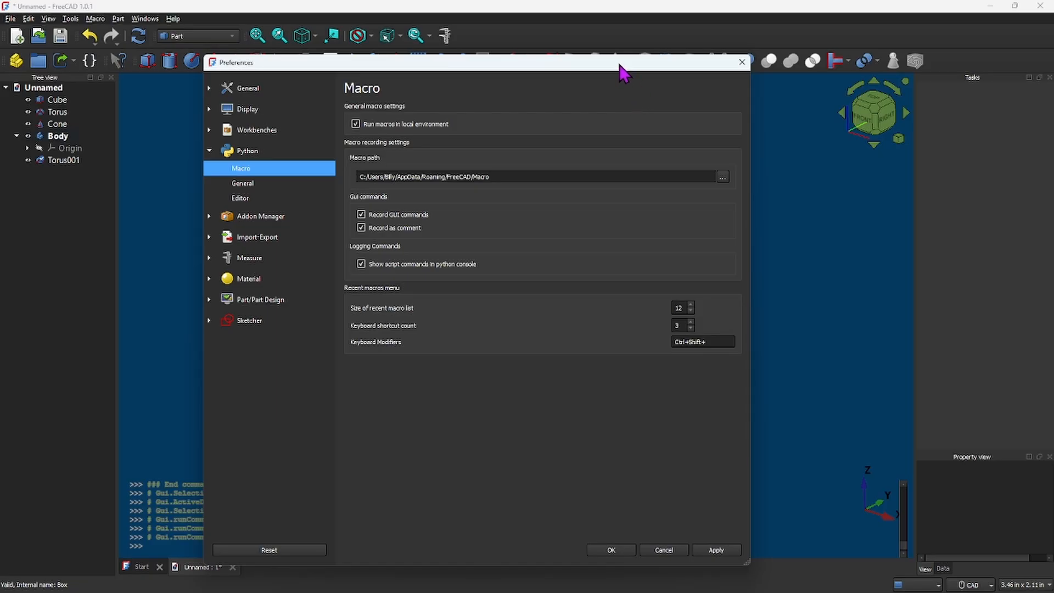
drag(619, 65, 693, 69)
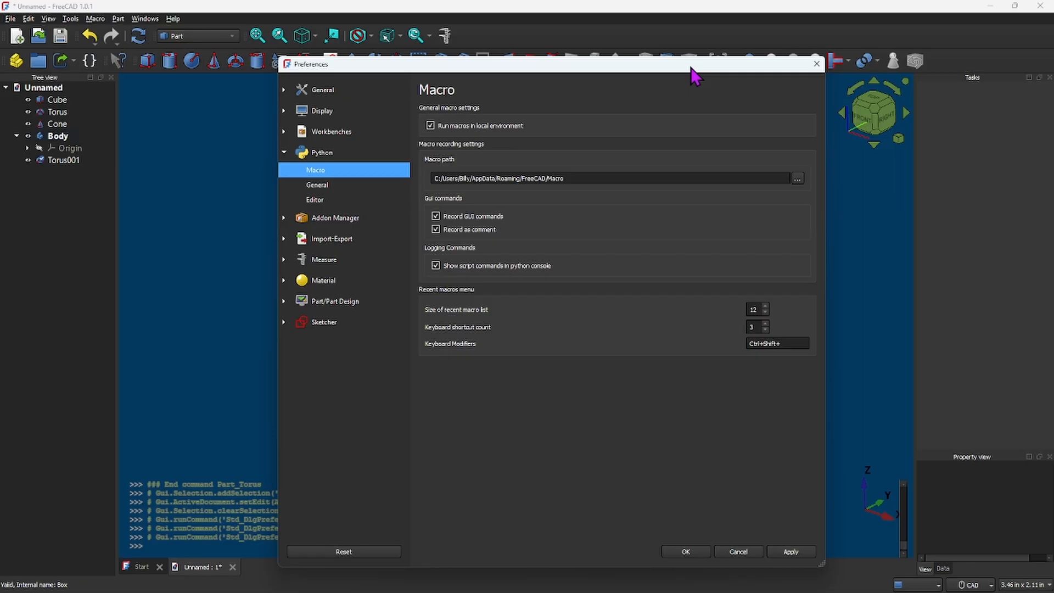
click(323, 186)
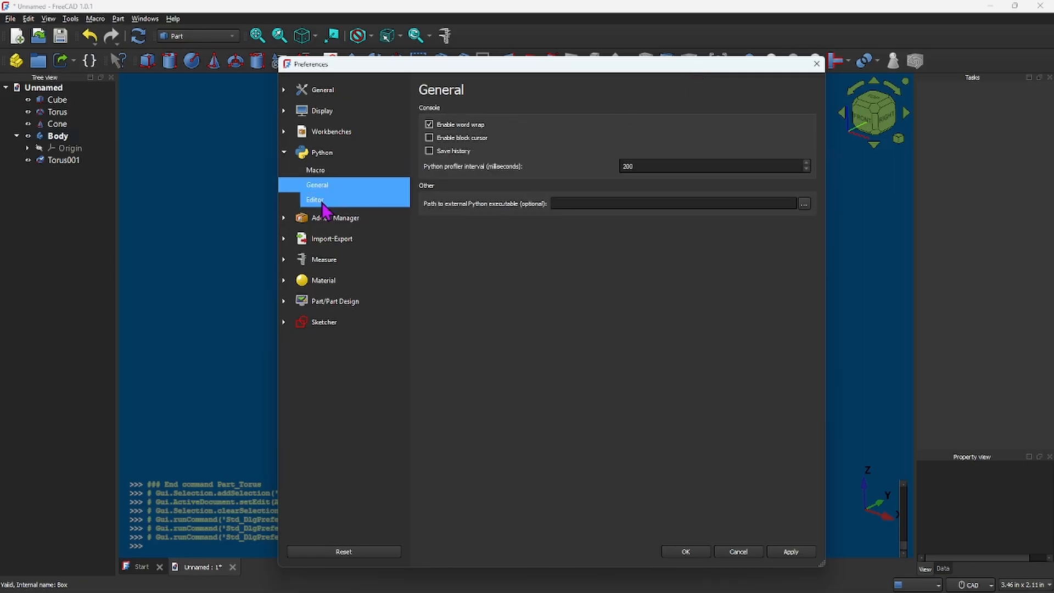
click(322, 201)
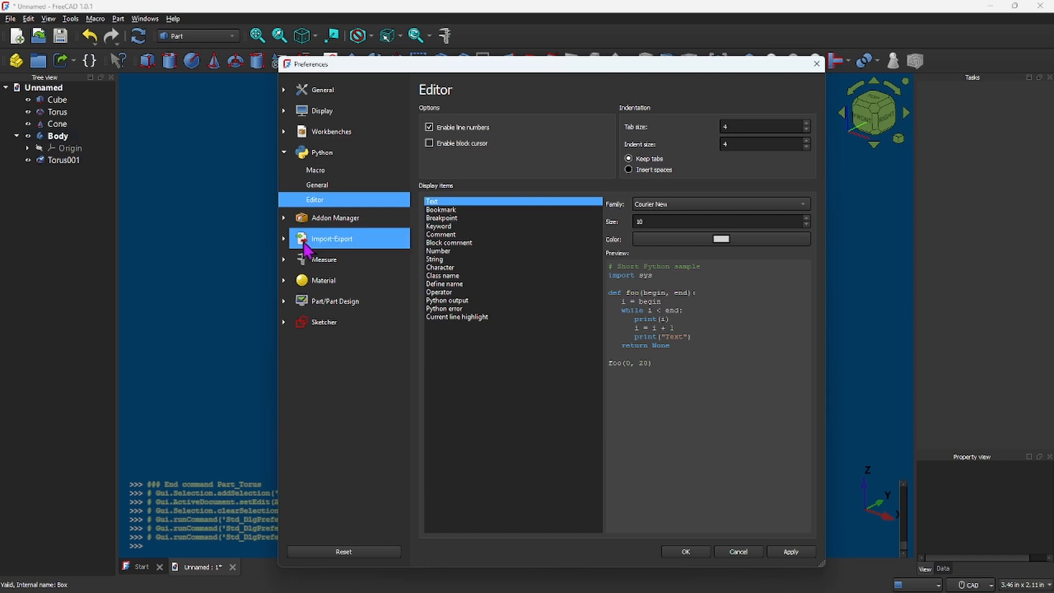
Step: Examine the Addon Manager options and the Import-Export preferences for IFC, DWG, DXF, SVG, IGES and STEP files
click(330, 218)
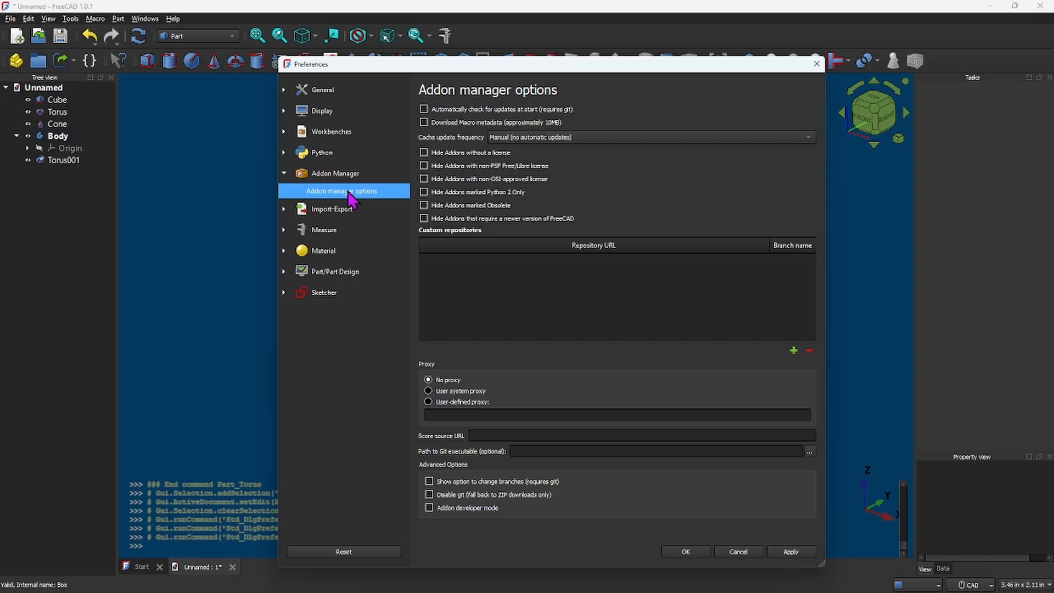
click(325, 211)
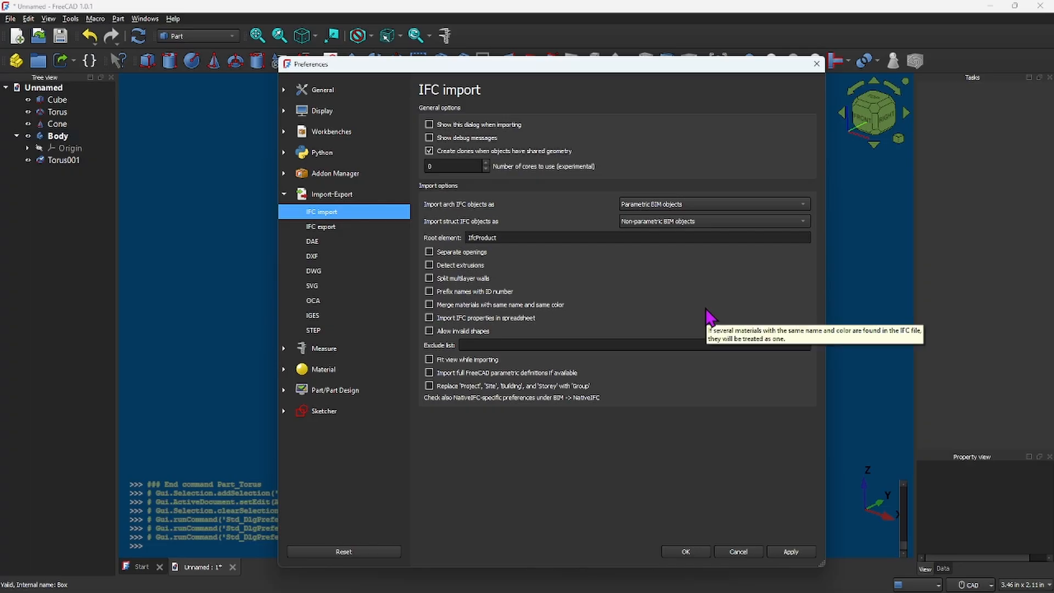
click(331, 226)
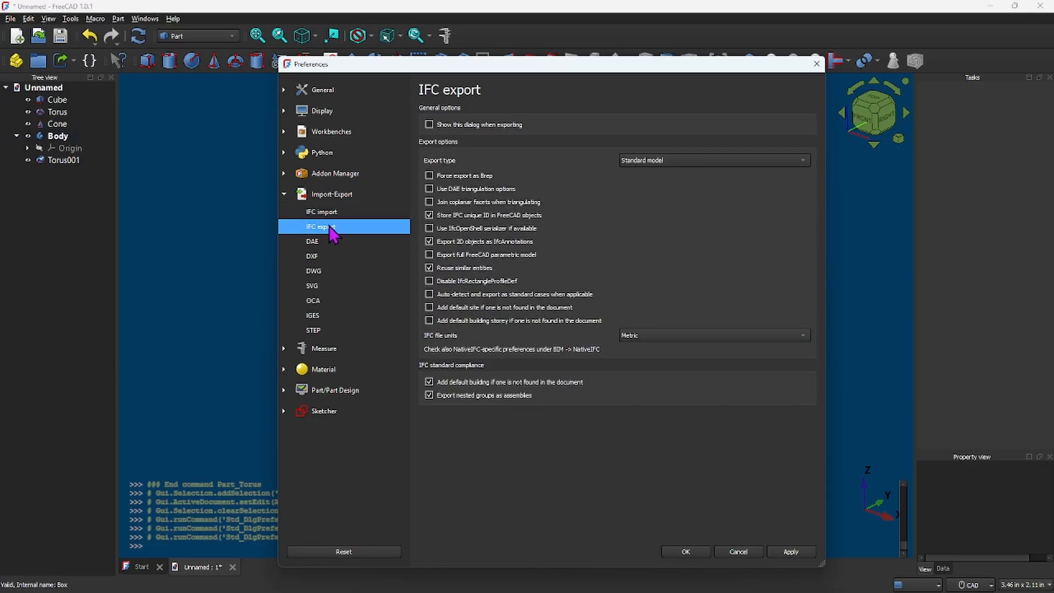
click(323, 270)
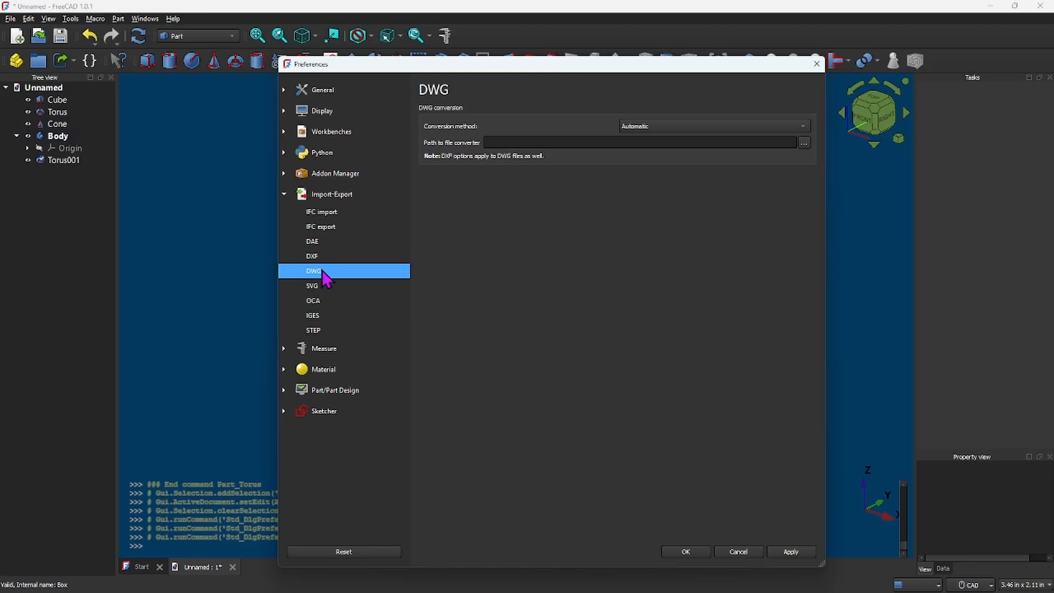
click(324, 258)
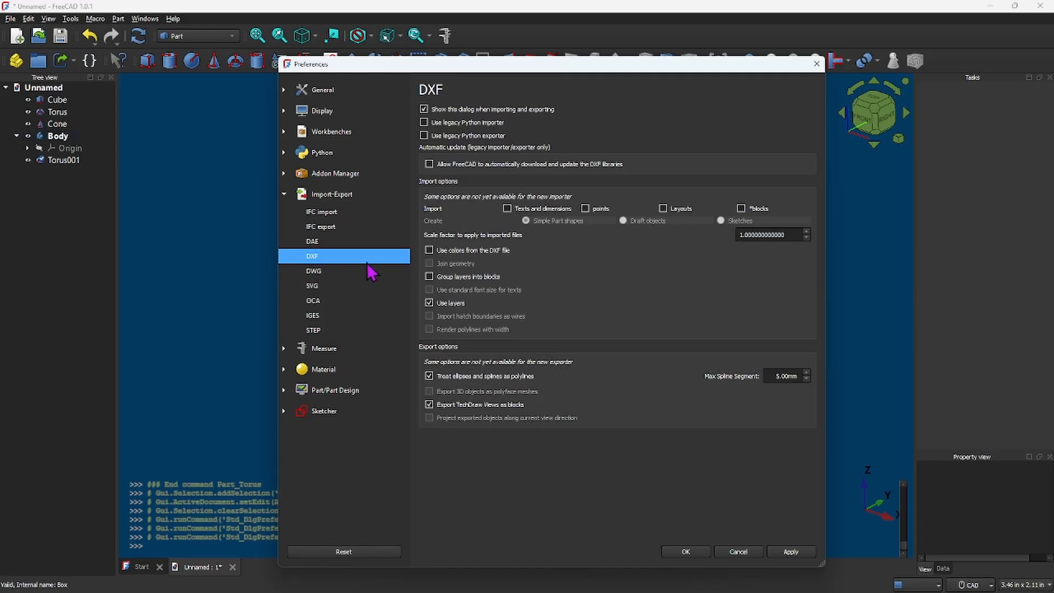
click(324, 286)
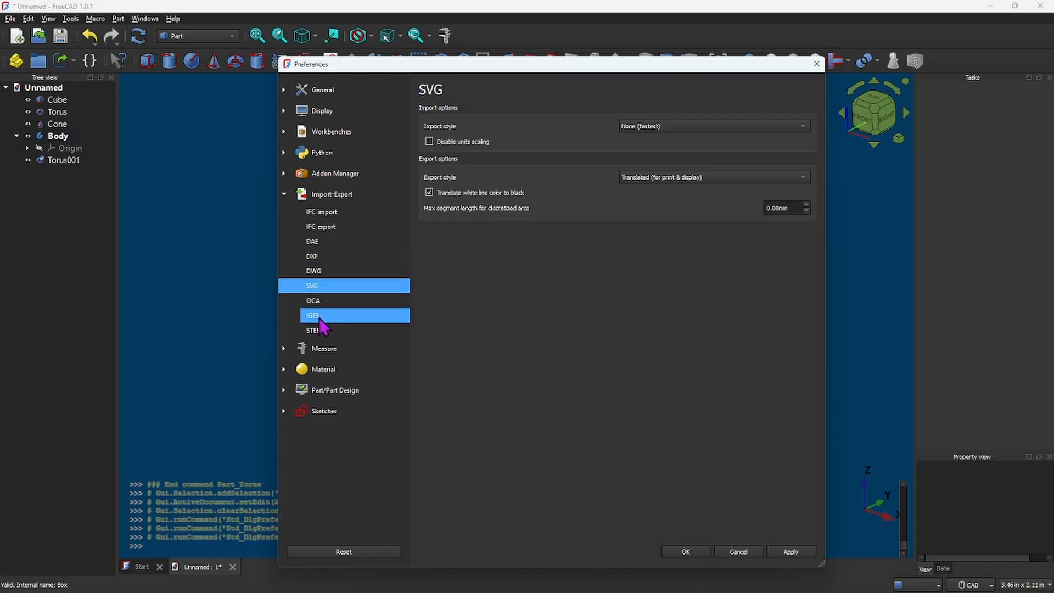
click(323, 316)
click(328, 330)
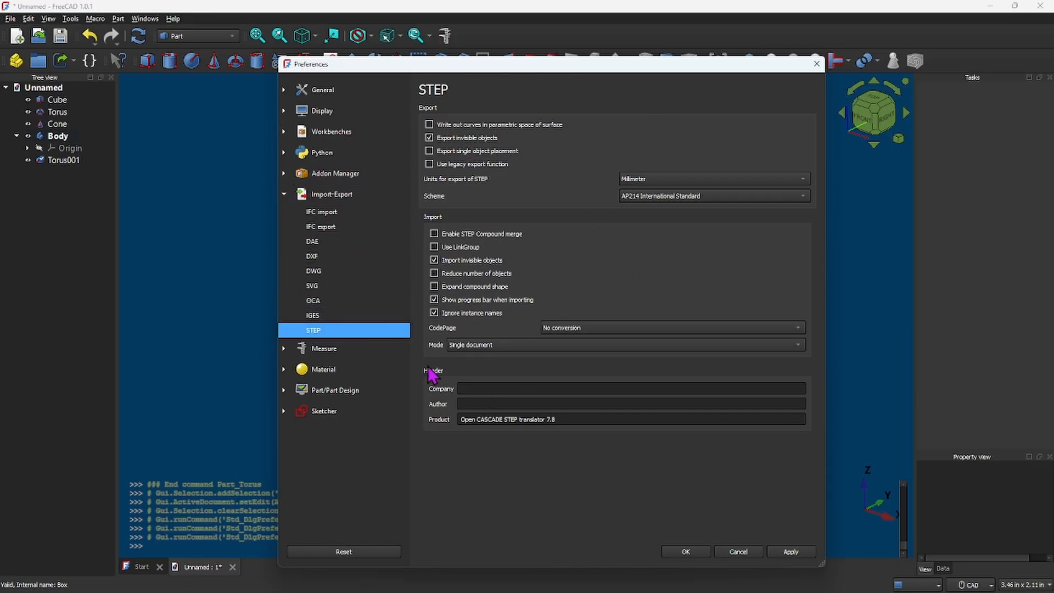
Step: Examine the Measure appearance preferences and the General and Default Material pages of the Material preferences
click(283, 348)
click(324, 366)
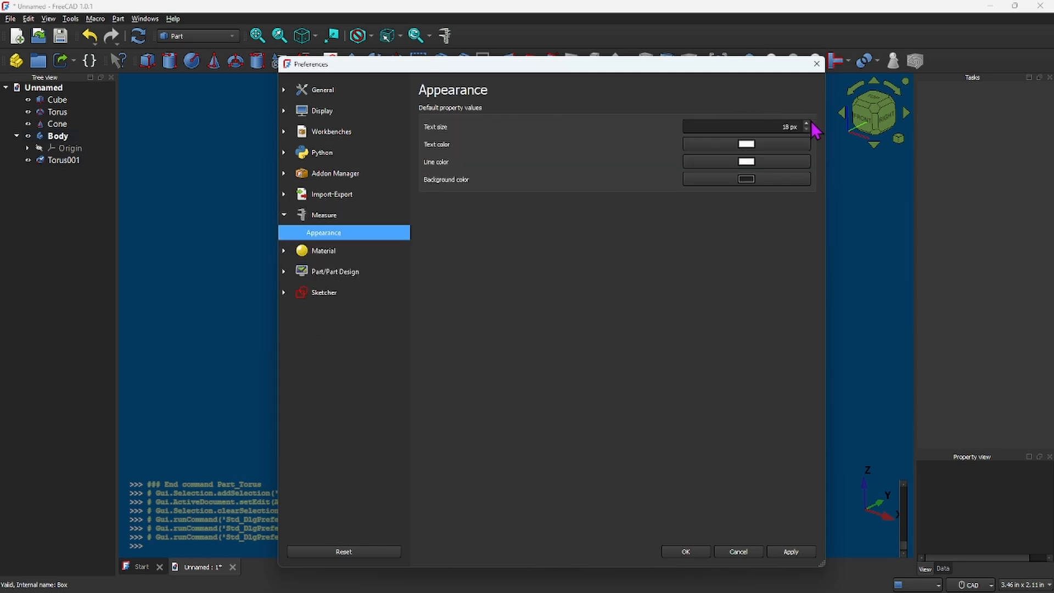
click(327, 254)
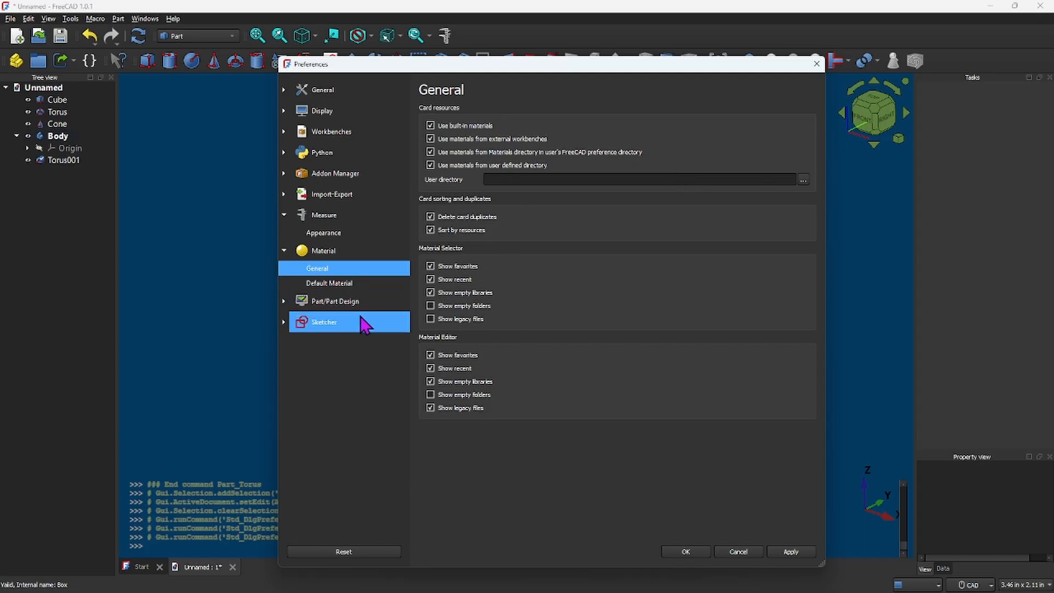
click(341, 283)
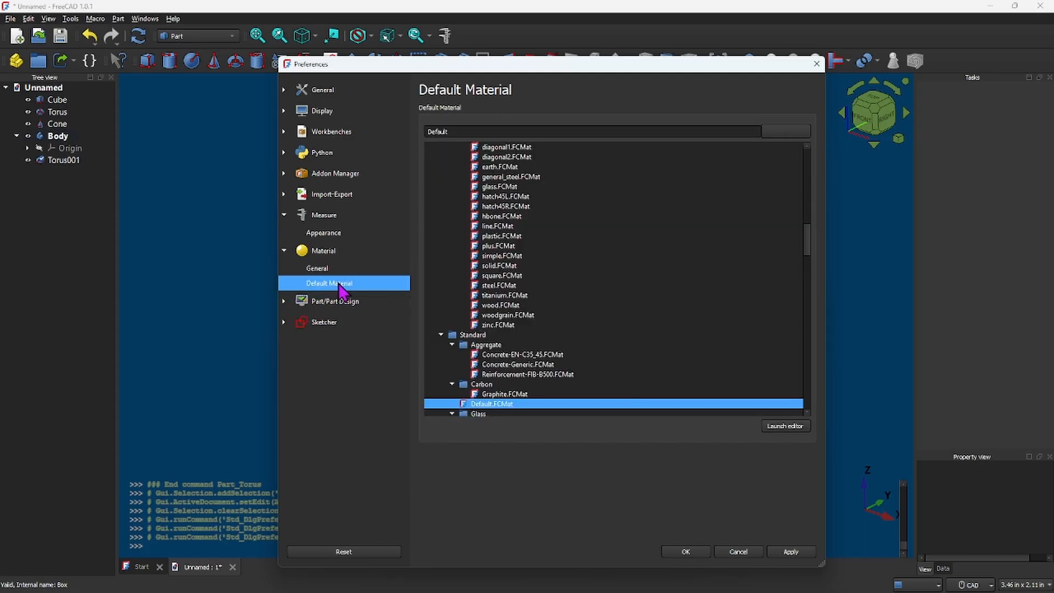
Step: Examine the full list of available materials on the Default Material page, down to the thermoplastic, wood and test entries
scroll(707, 242, down, 5)
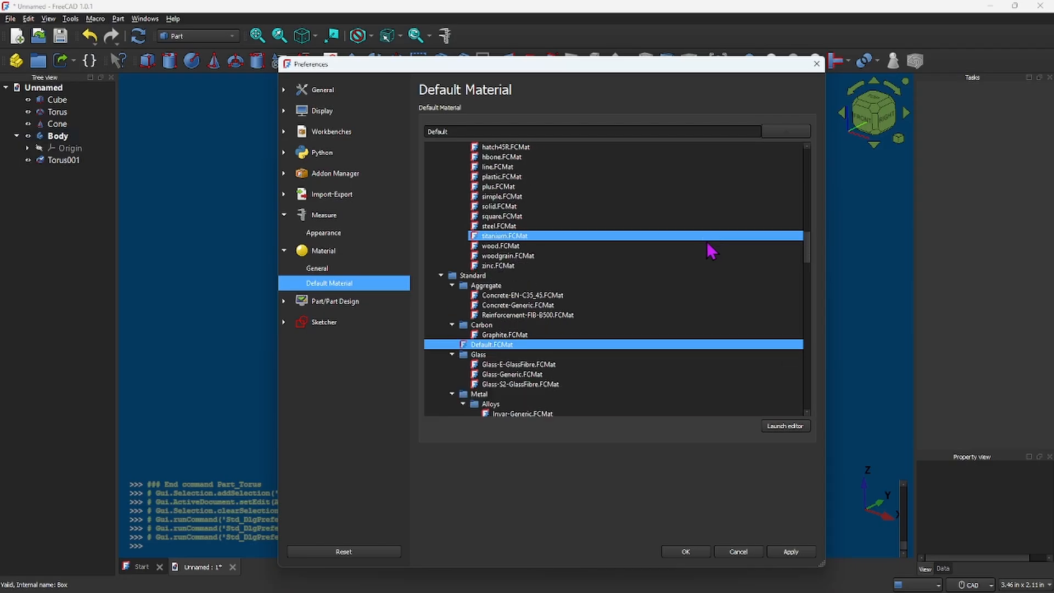
scroll(710, 240, down, 20)
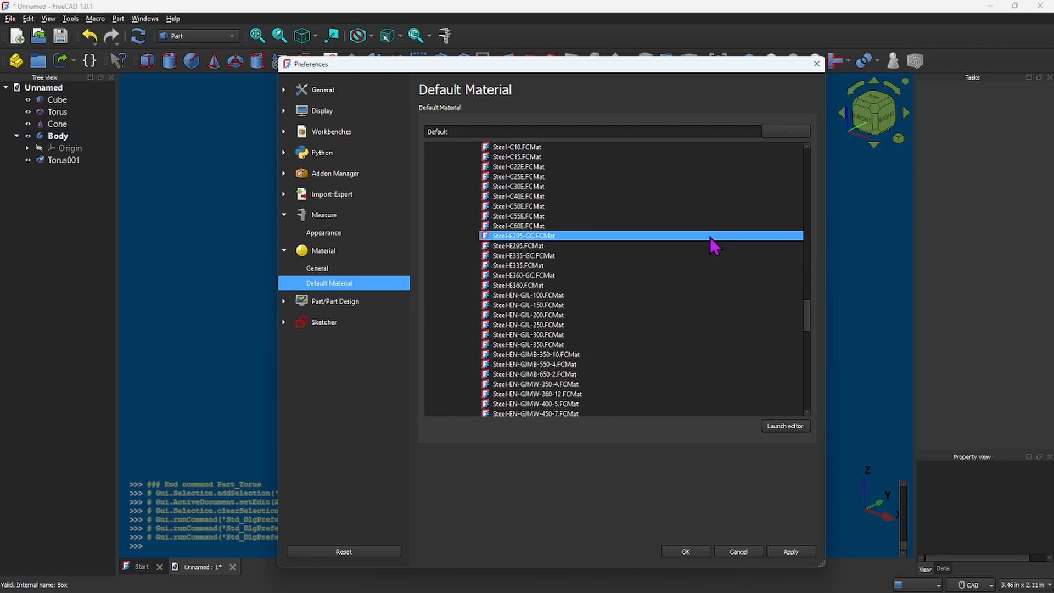
scroll(710, 242, down, 15)
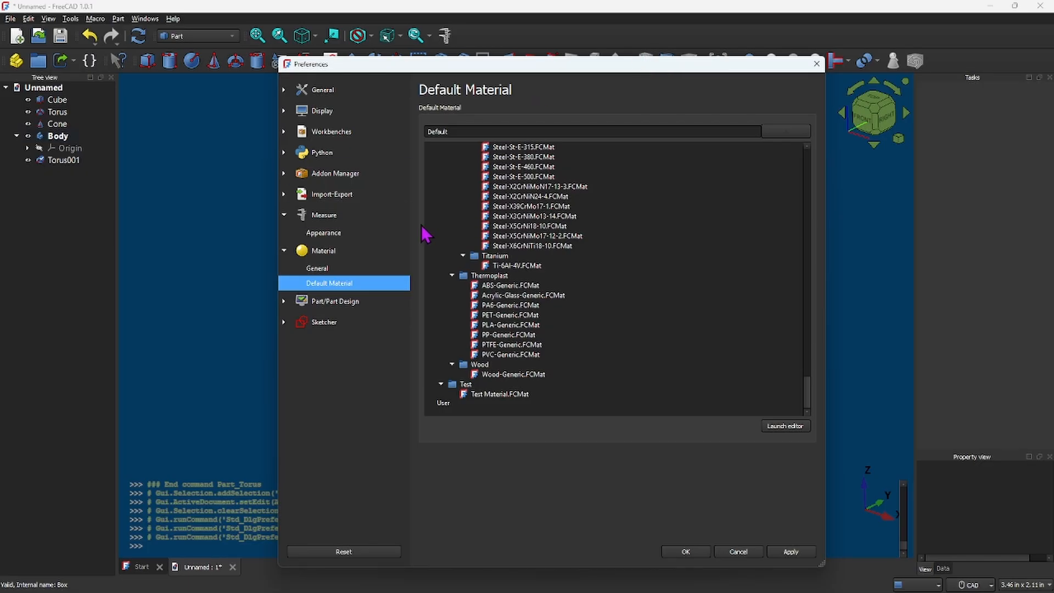
Step: Examine the General, Shape view and Shape appearance pages of the Part/Part Design preferences
click(283, 301)
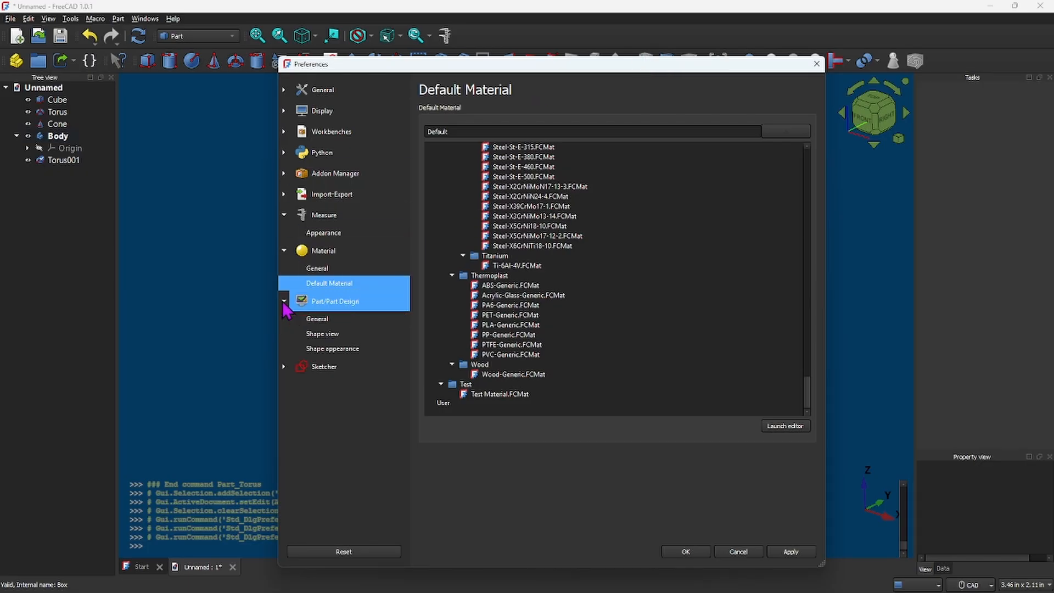
click(317, 318)
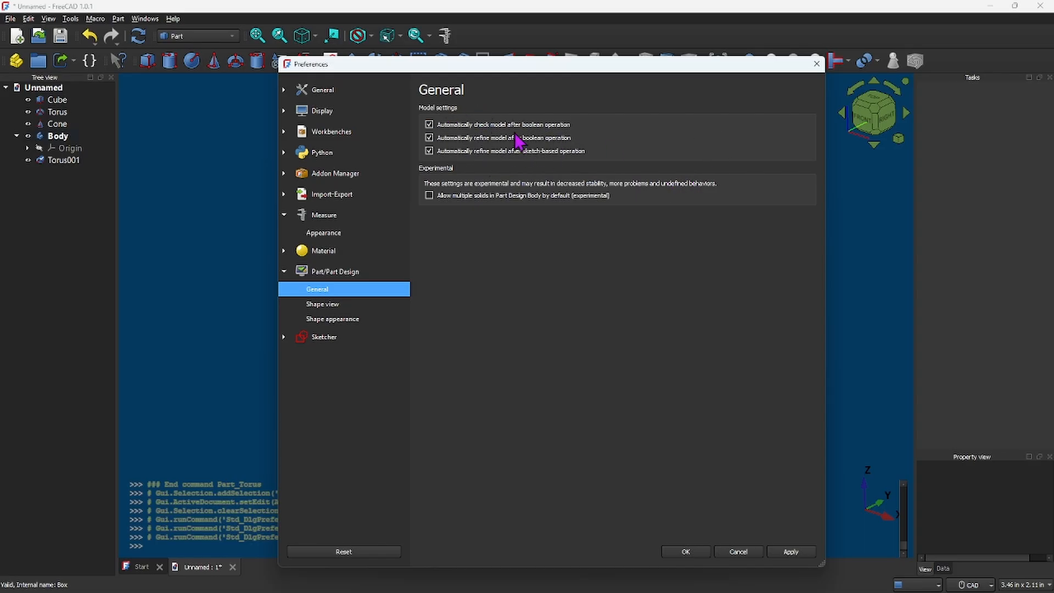
click(340, 305)
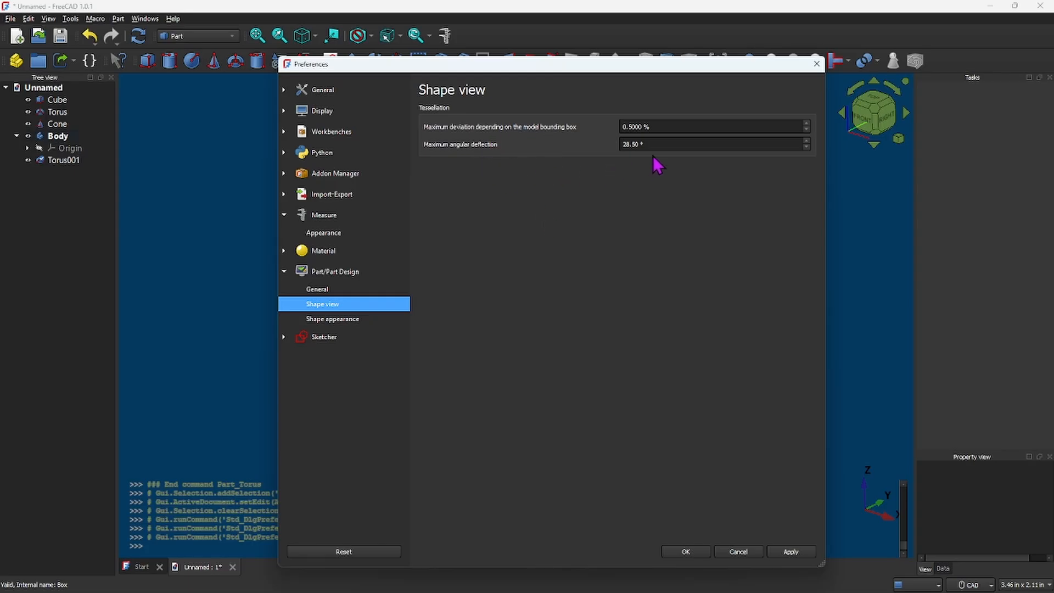
click(324, 320)
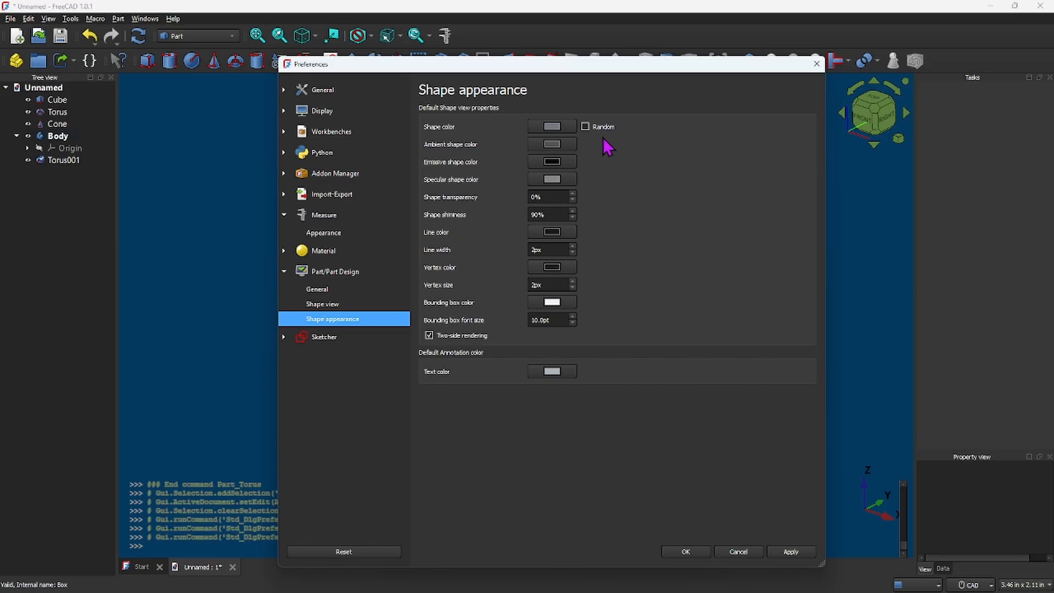
Step: Examine the color choices for the default shape color alongside the solids in the 3D view
drag(598, 65, 628, 351)
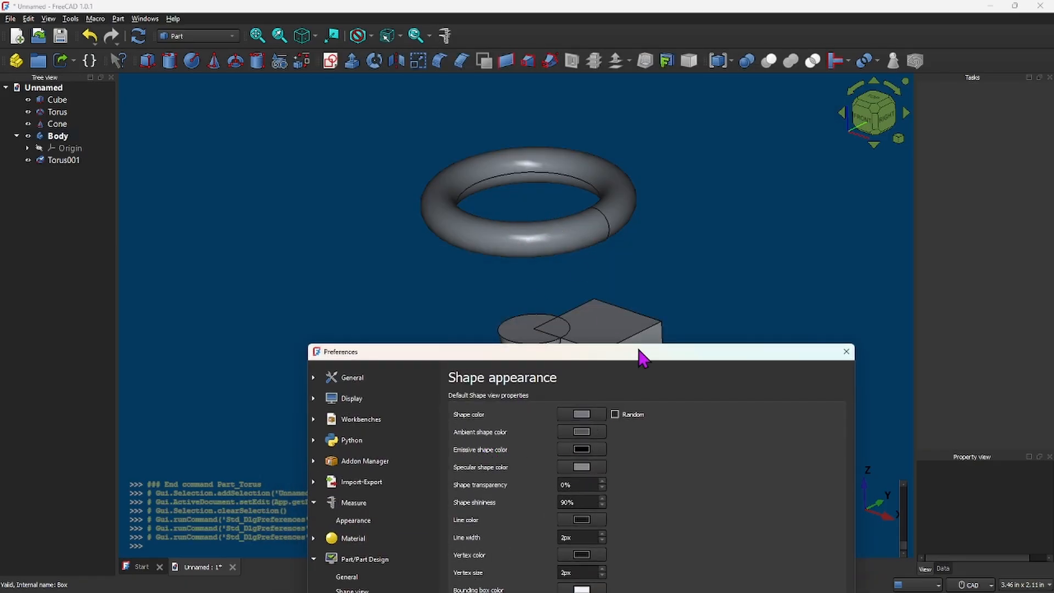
drag(640, 356, 463, 344)
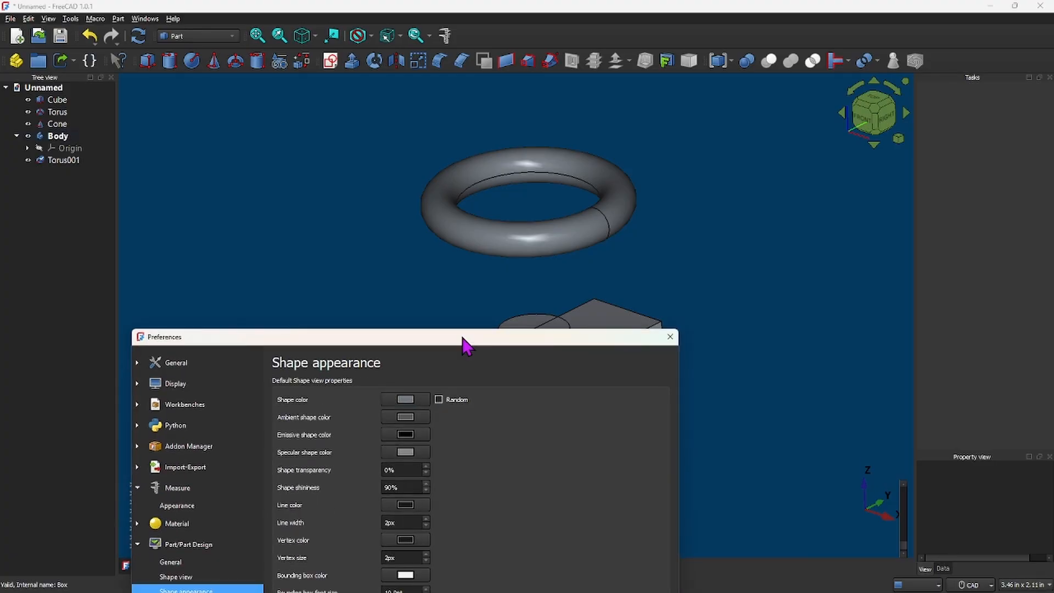
click(405, 392)
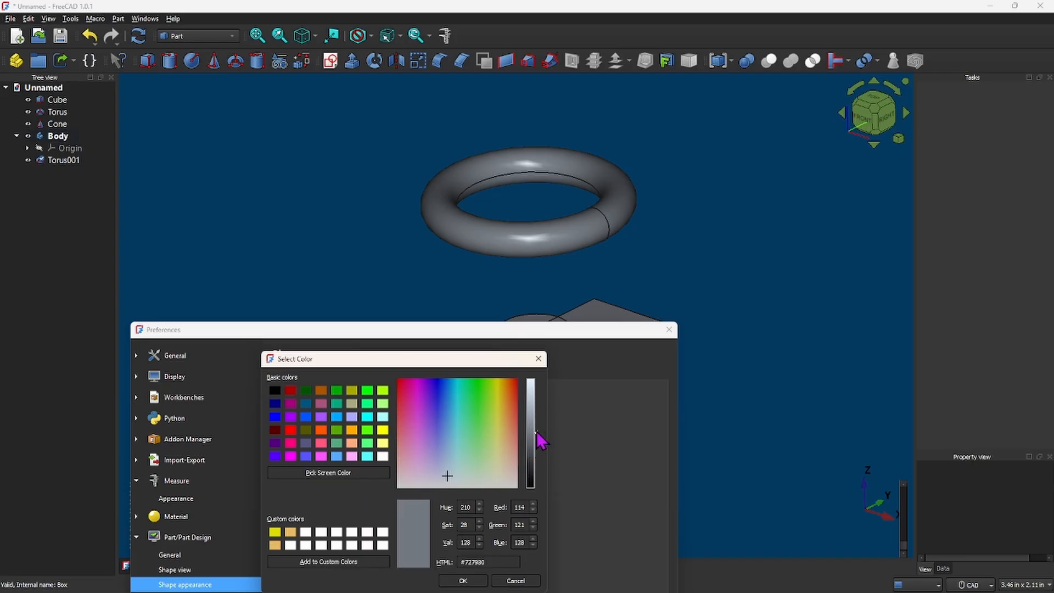
drag(492, 357, 826, 472)
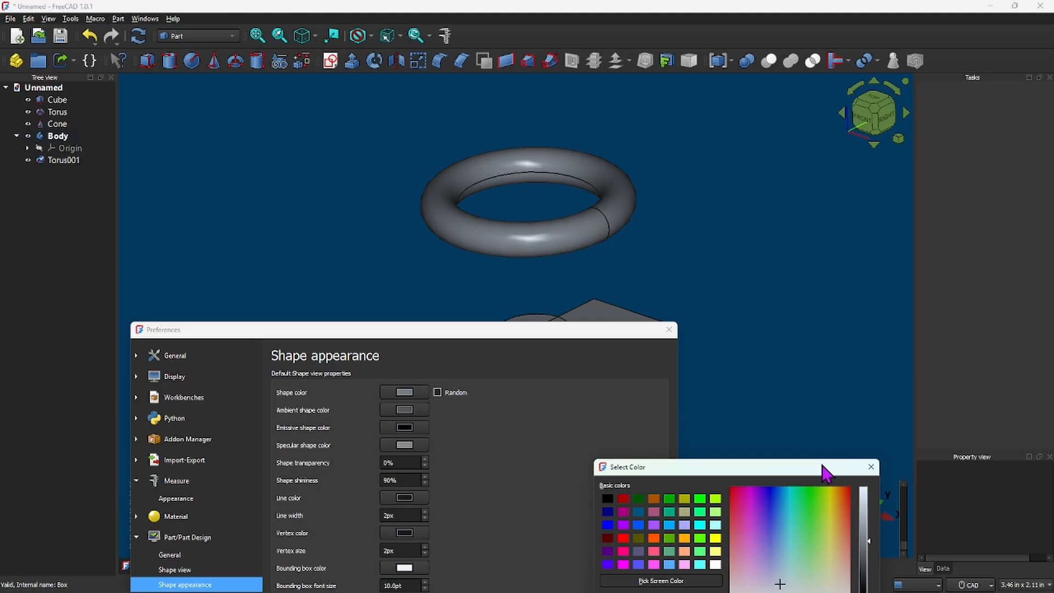
drag(826, 472, 828, 472)
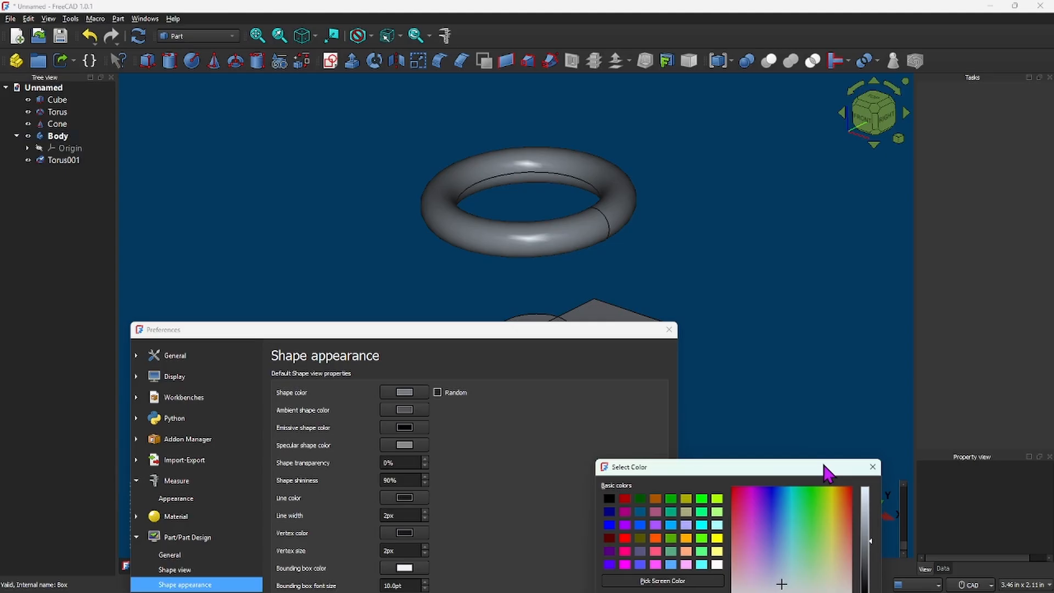
drag(828, 472, 825, 470)
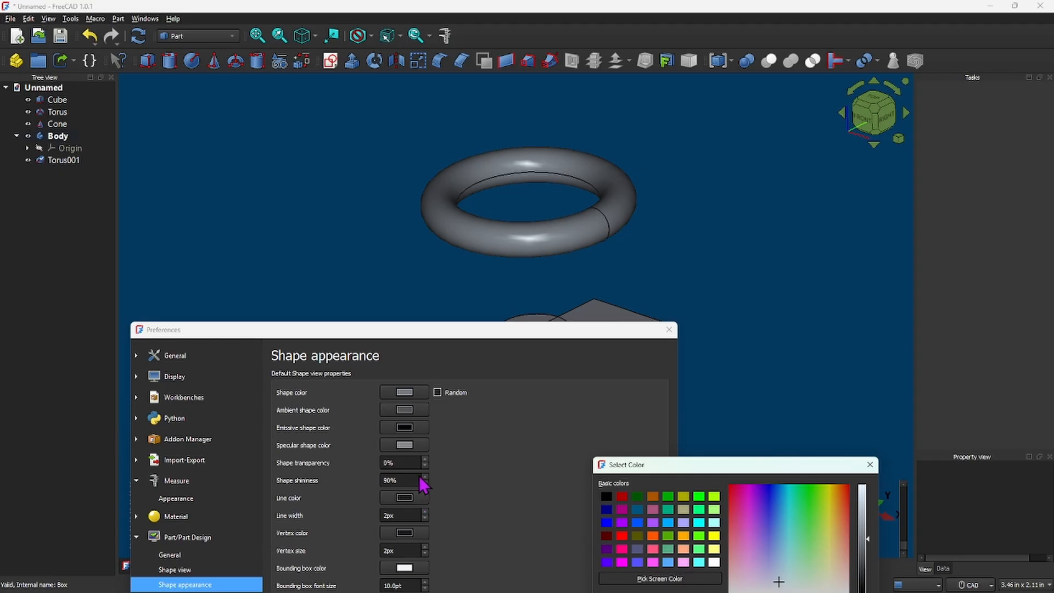
drag(726, 463, 540, 298)
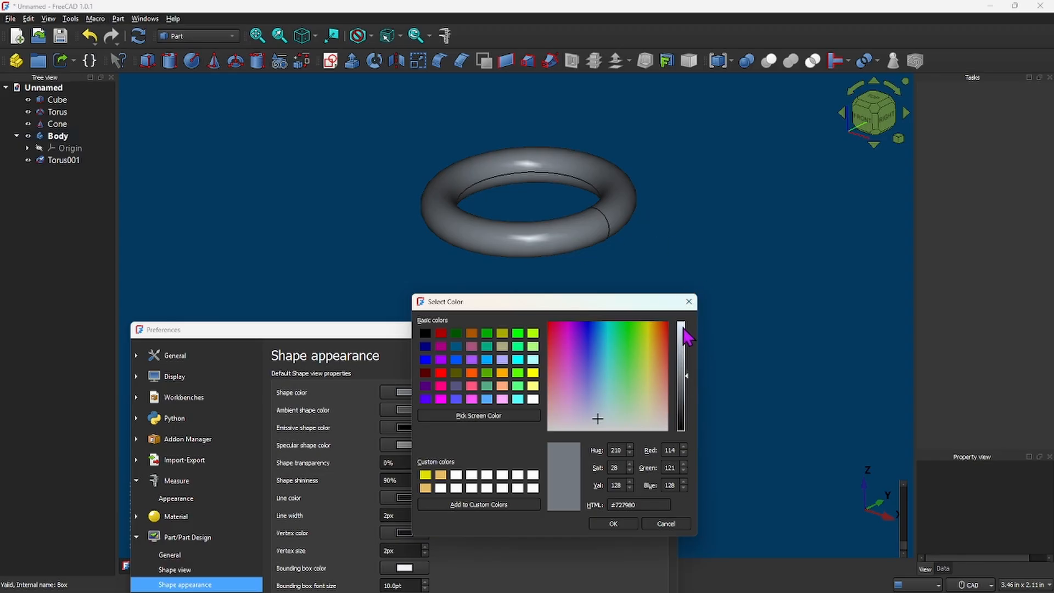
click(689, 302)
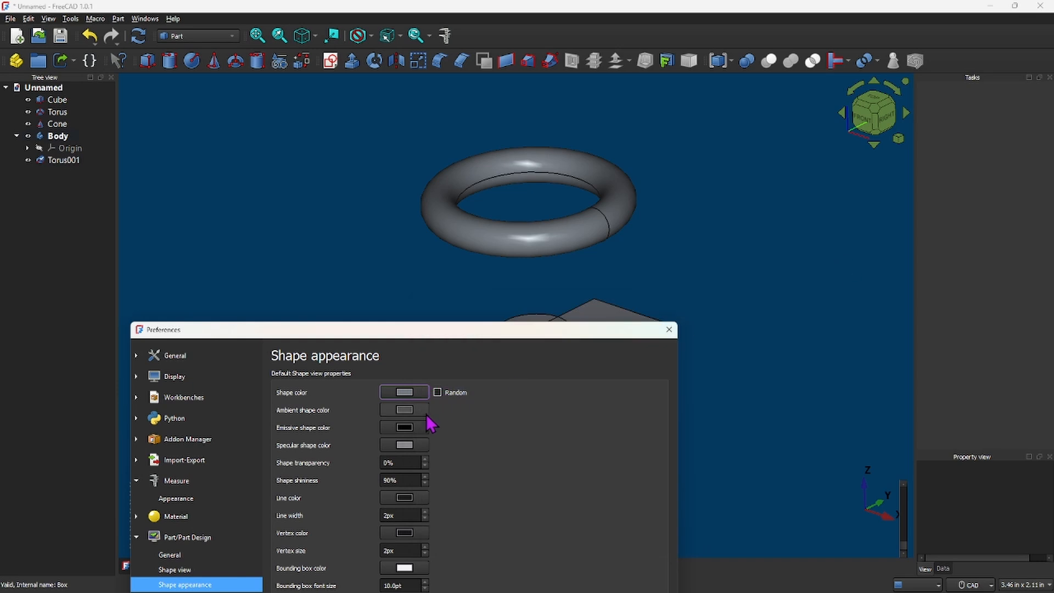
Step: Try the random shape color option and view the model's solids behind the preferences
click(438, 391)
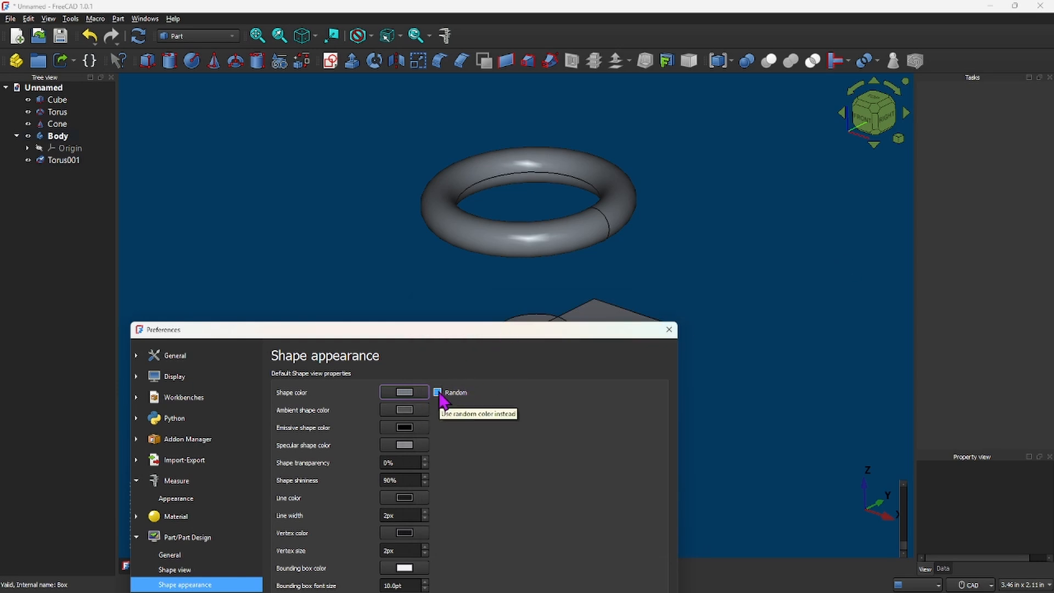
click(438, 393)
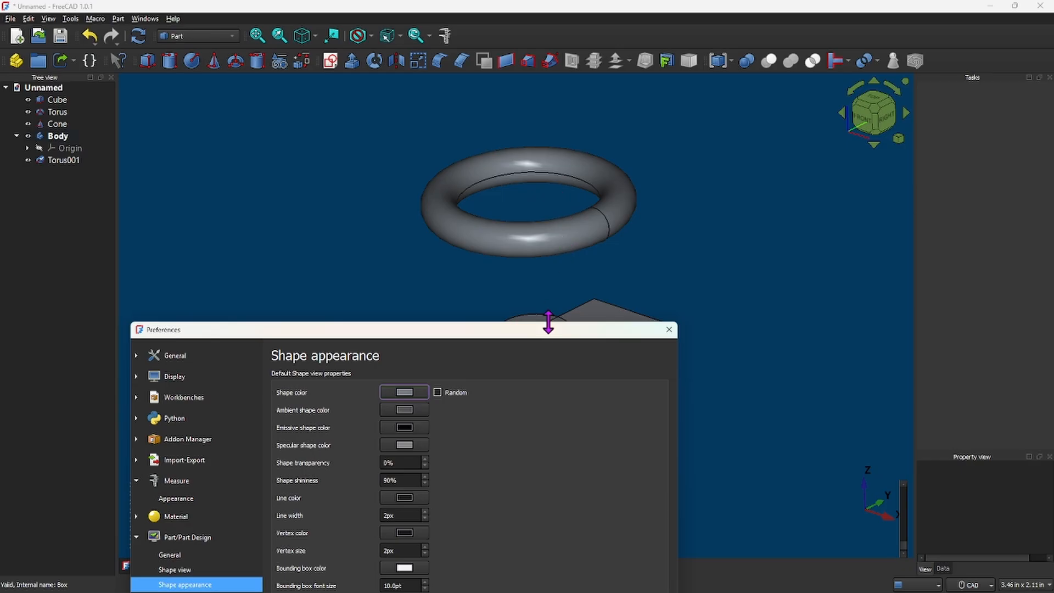
drag(556, 339, 665, 120)
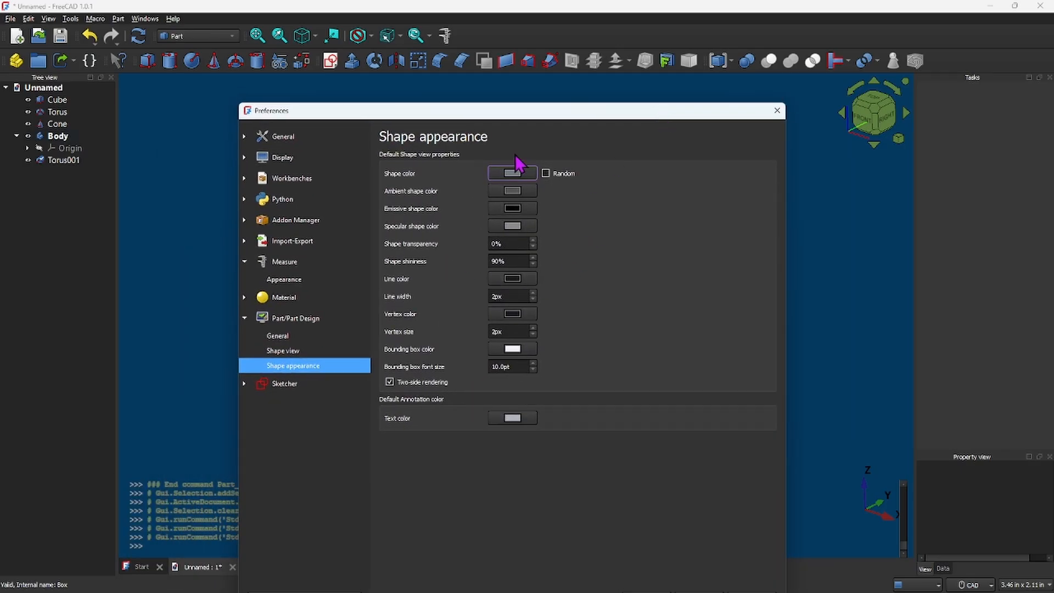
drag(585, 119, 597, 333)
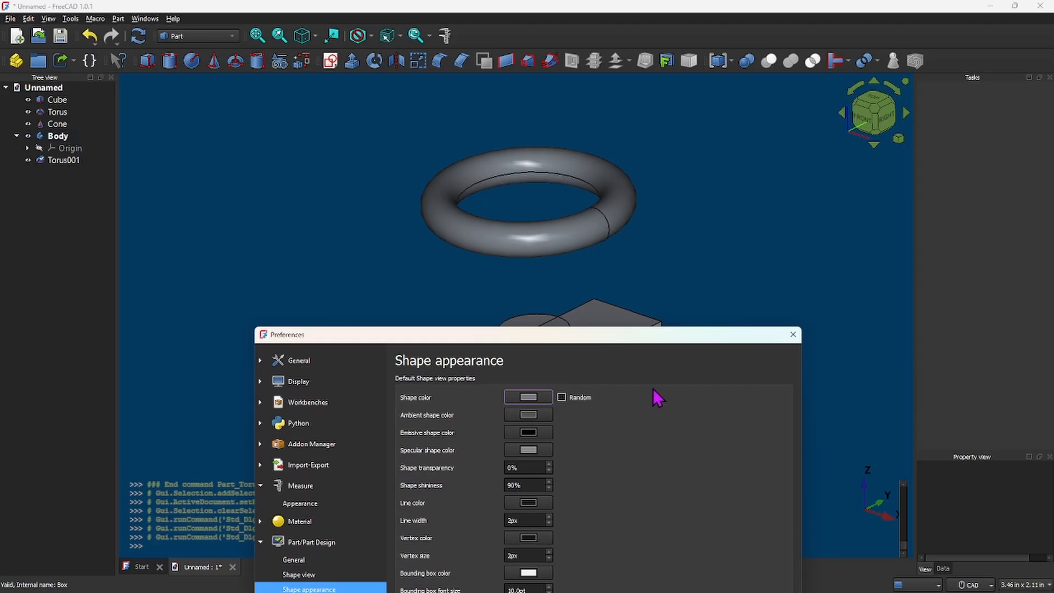
drag(676, 340, 628, 534)
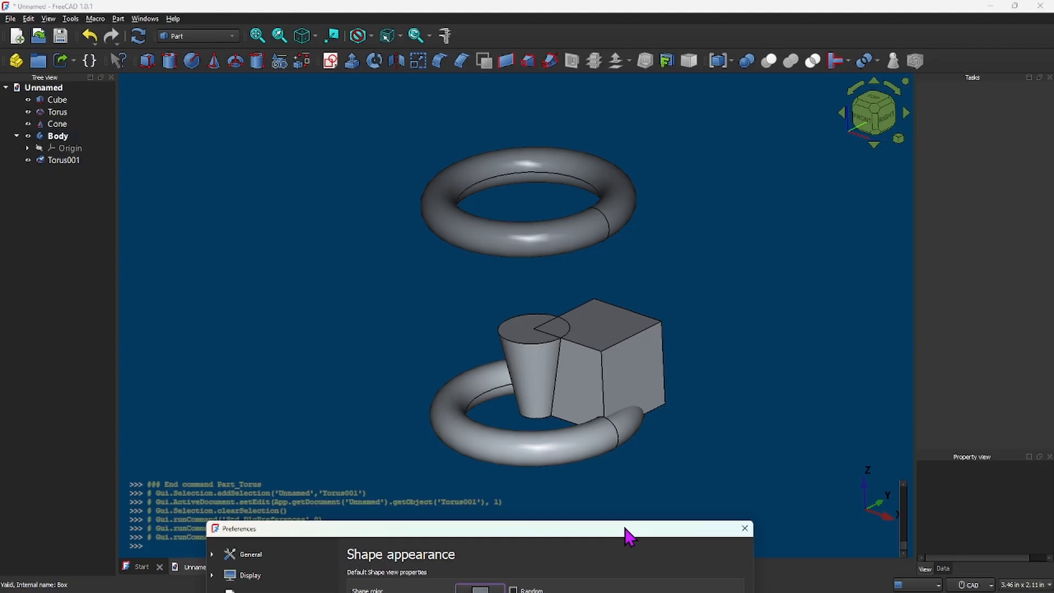
drag(628, 534, 640, 126)
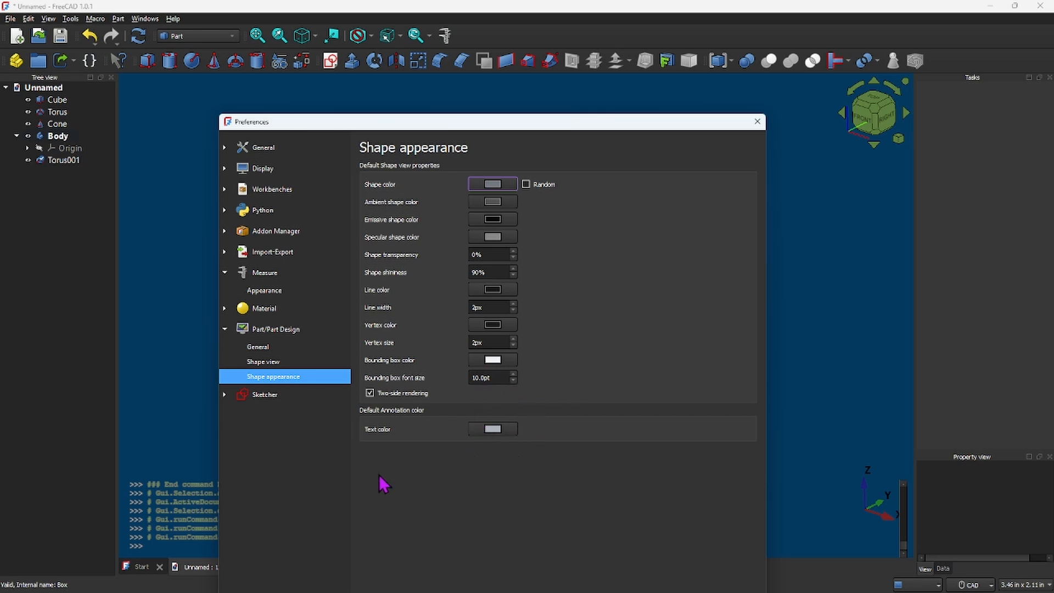
Step: Examine the General and Grid pages of the Sketcher preferences
click(273, 398)
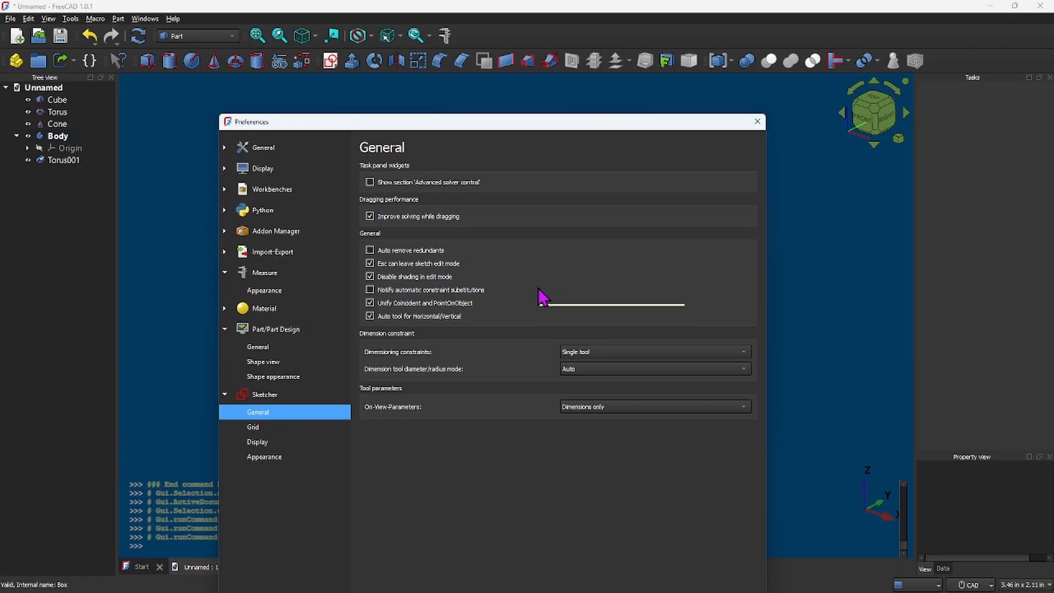
click(255, 429)
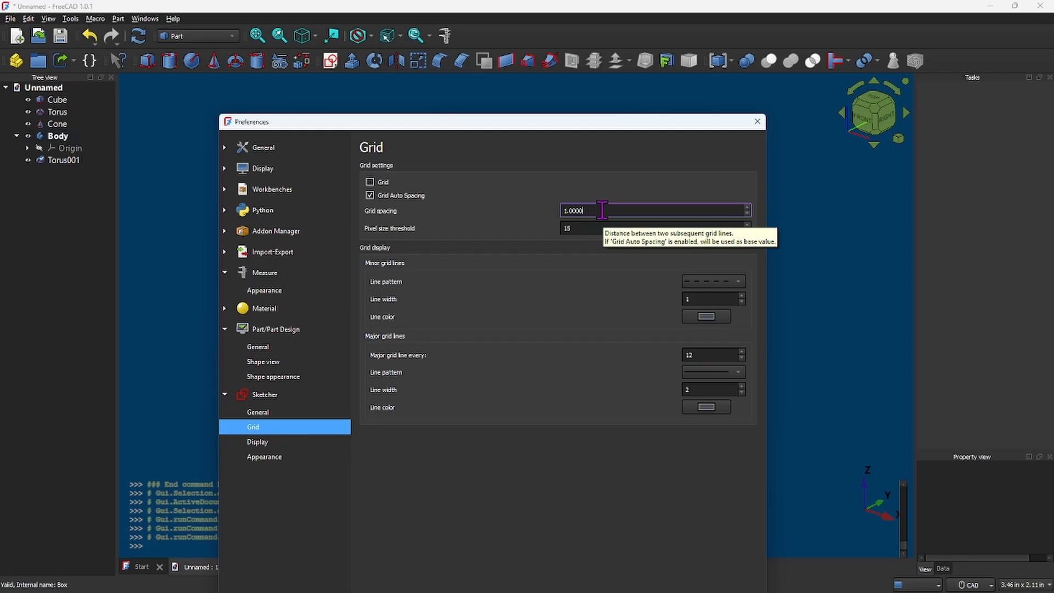
Step: Set the default unit system to Standard (mm, kg, s, °) and apply the change
click(268, 149)
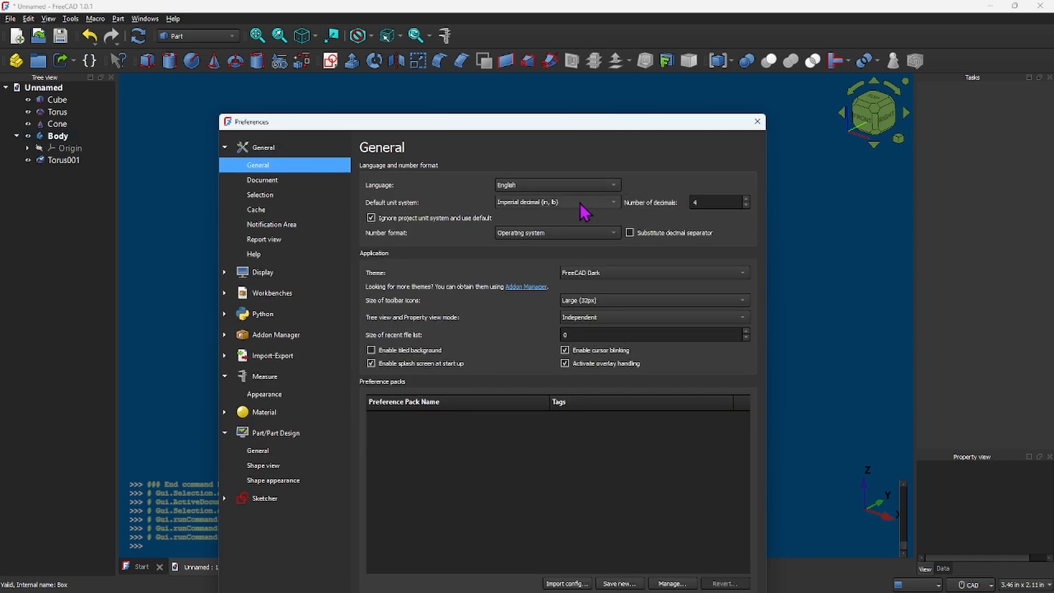
click(614, 202)
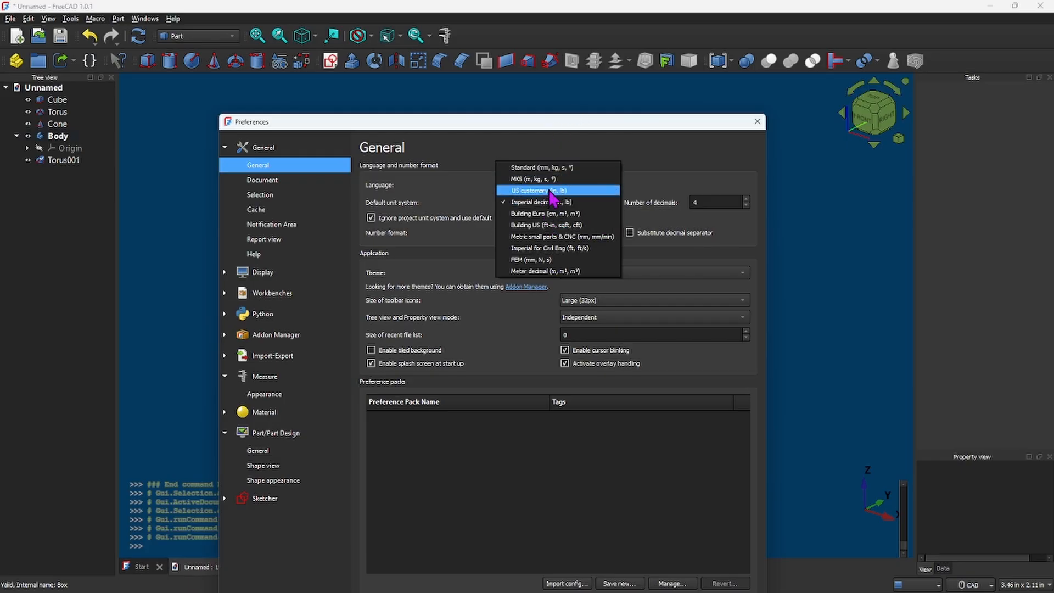
click(547, 167)
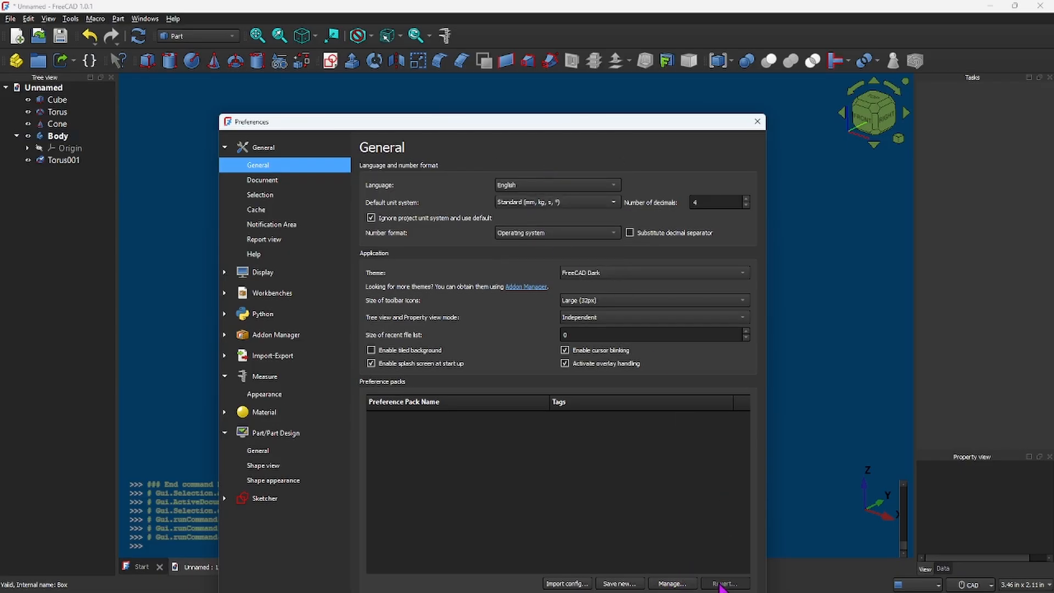
click(274, 497)
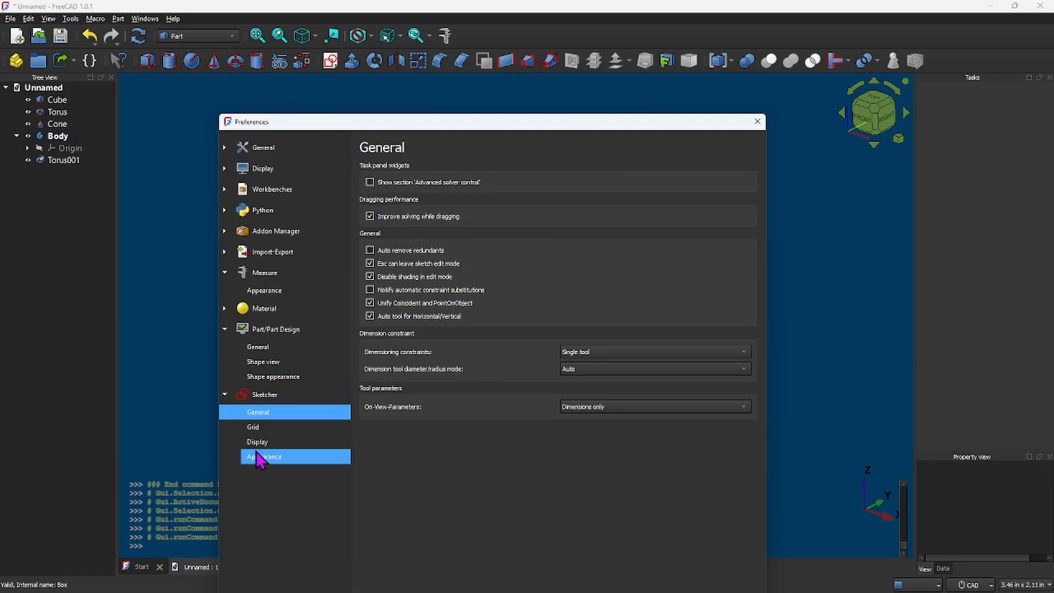
click(256, 429)
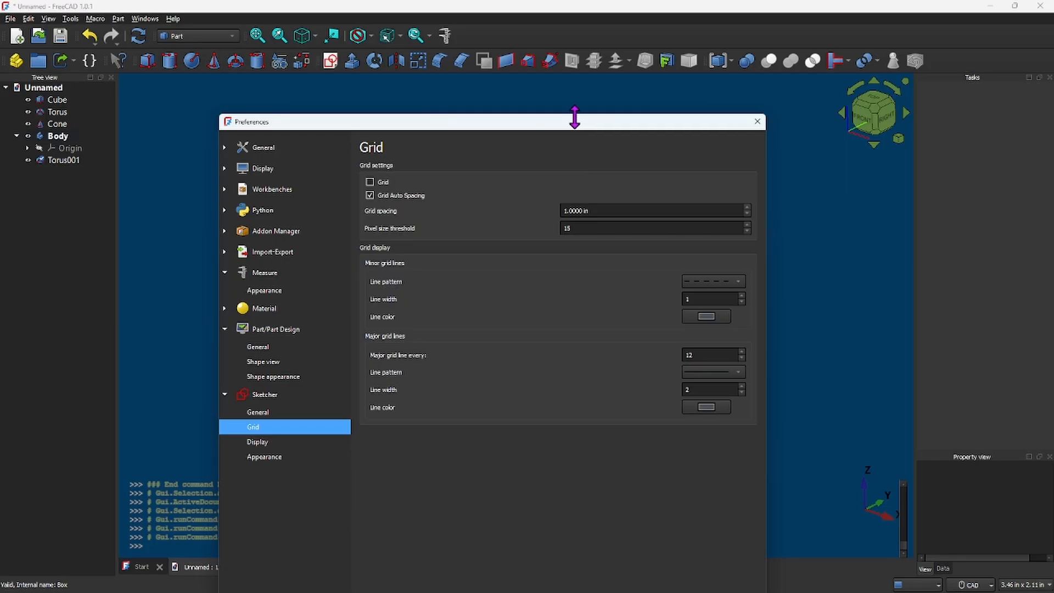
drag(576, 126, 566, 23)
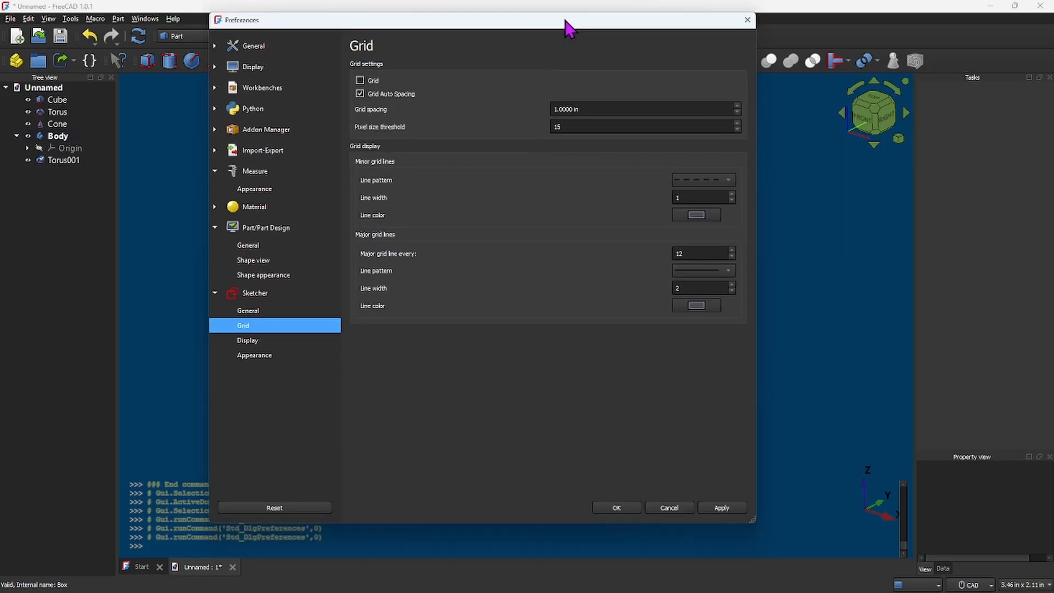
click(724, 509)
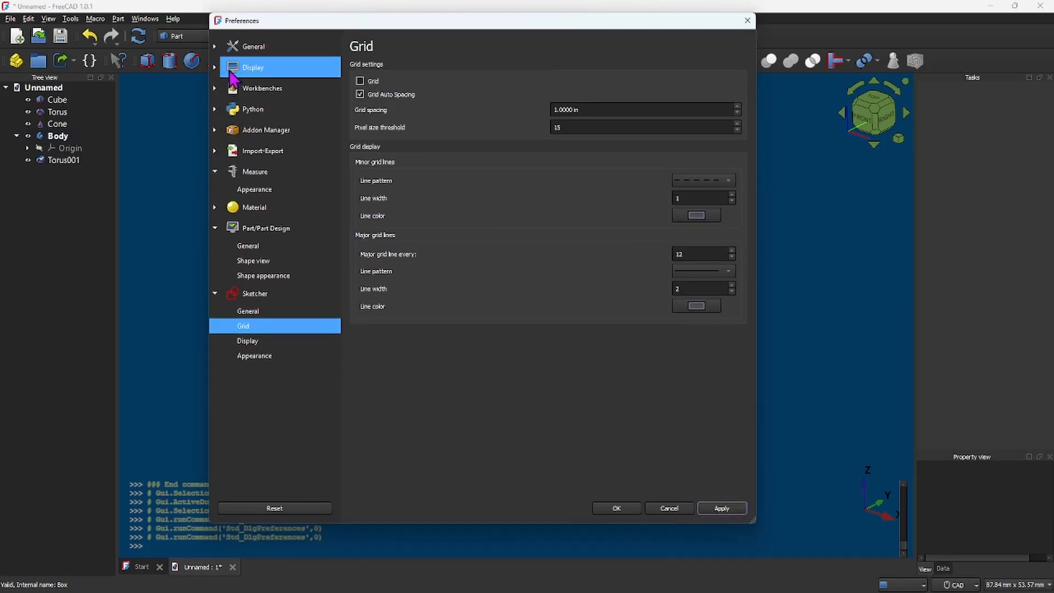
Step: Check the General unit settings against the grid spacing in the Sketcher preferences
click(245, 51)
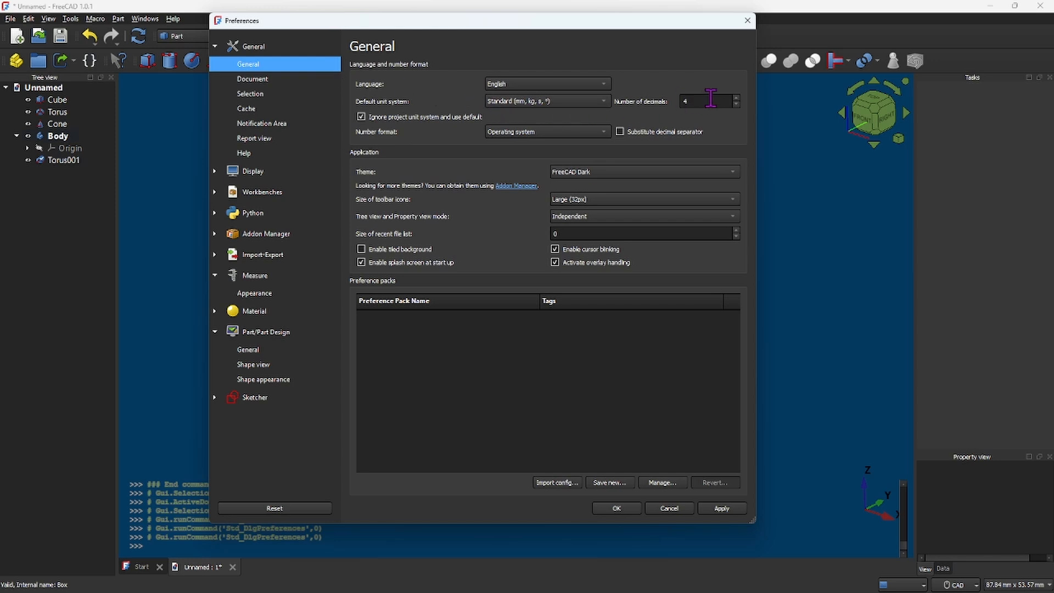
click(215, 398)
click(246, 431)
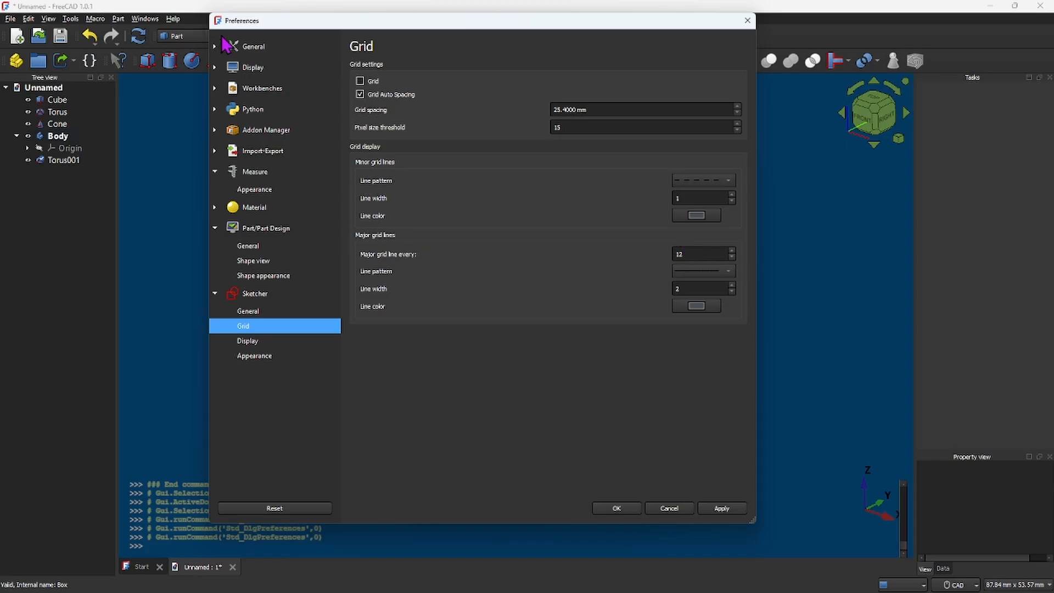
click(254, 48)
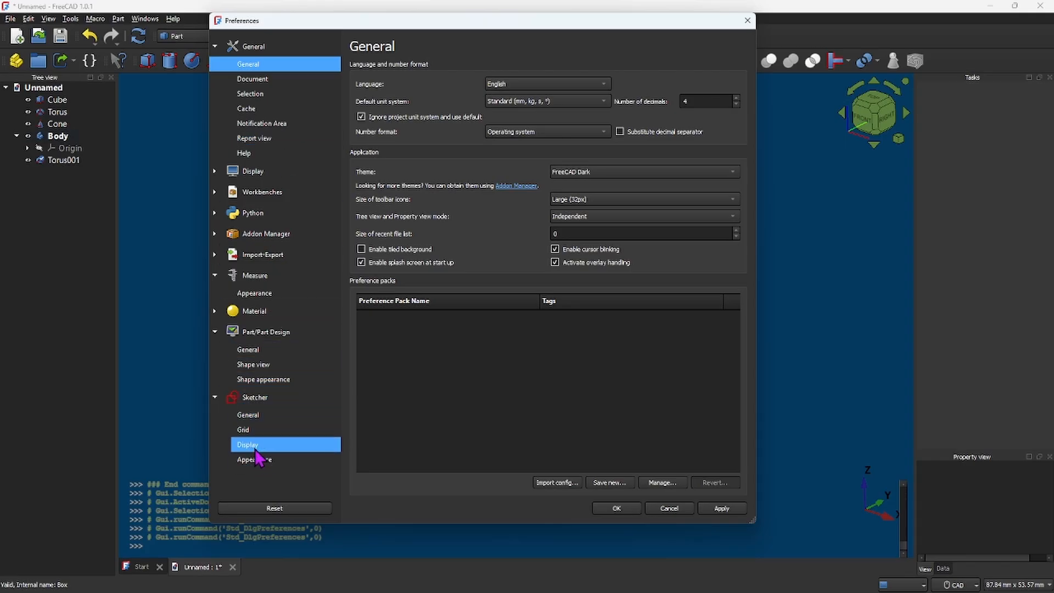
click(245, 431)
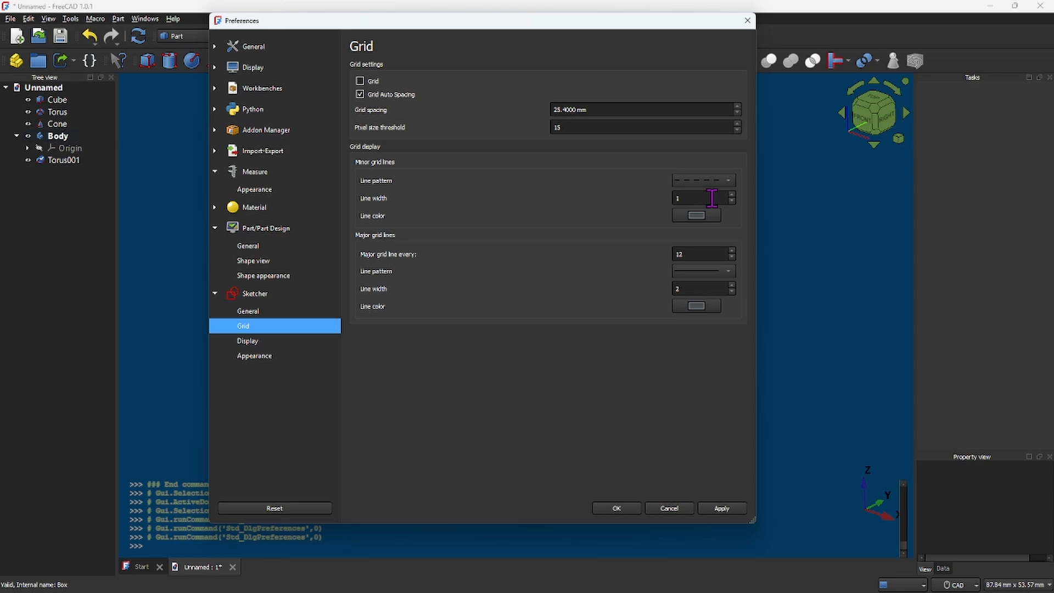
Step: Set the Sketcher's major grid line interval to 10, apply the change and close the preferences
click(733, 258)
click(619, 284)
click(723, 510)
click(619, 510)
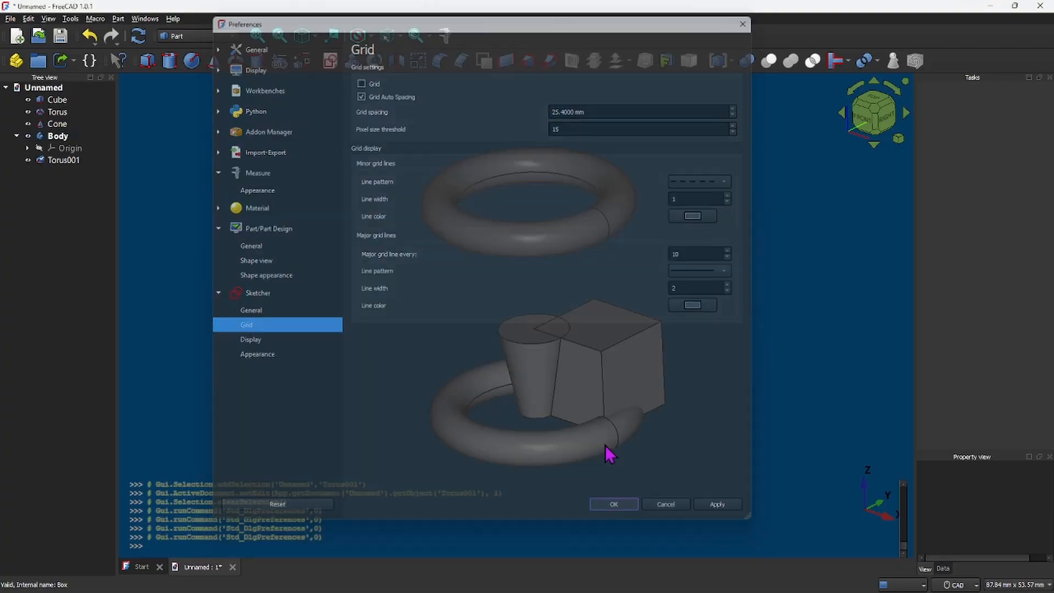
Step: Create a new sketch on the XY plane and turn on its grid, keeping grid auto spacing enabled
click(332, 61)
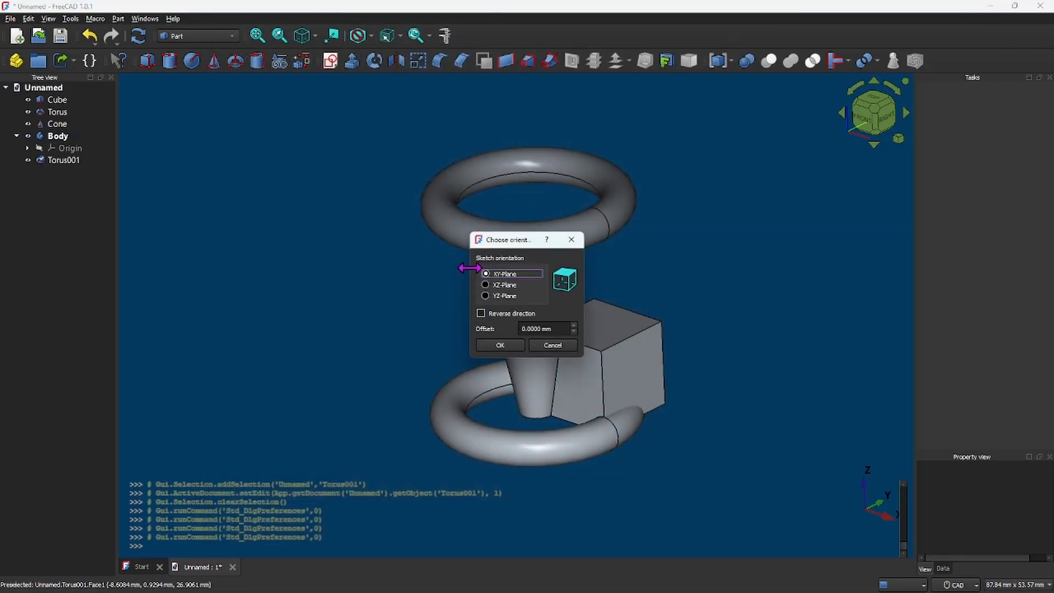
click(509, 350)
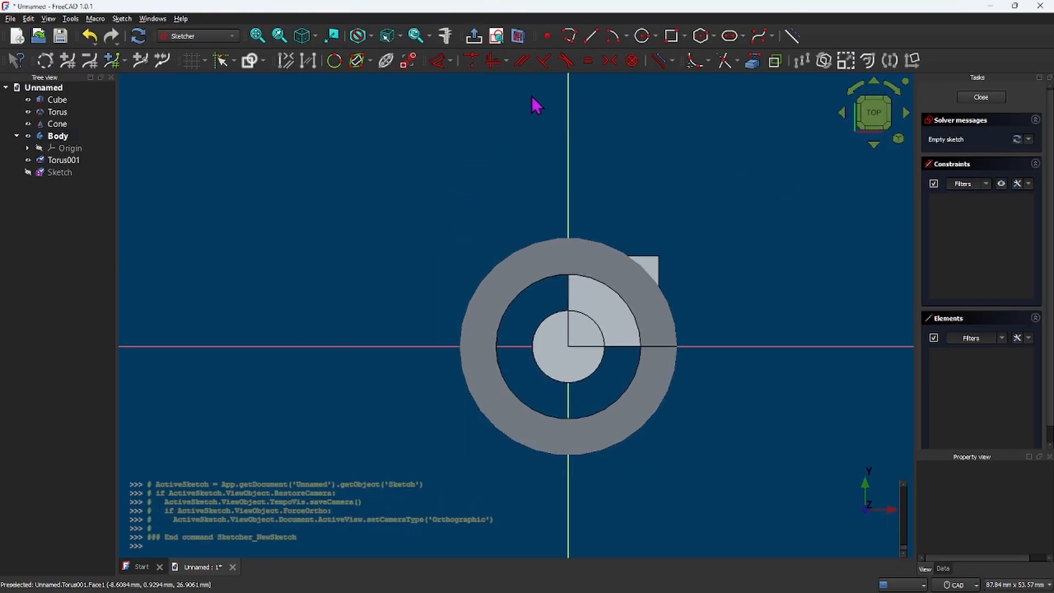
click(205, 62)
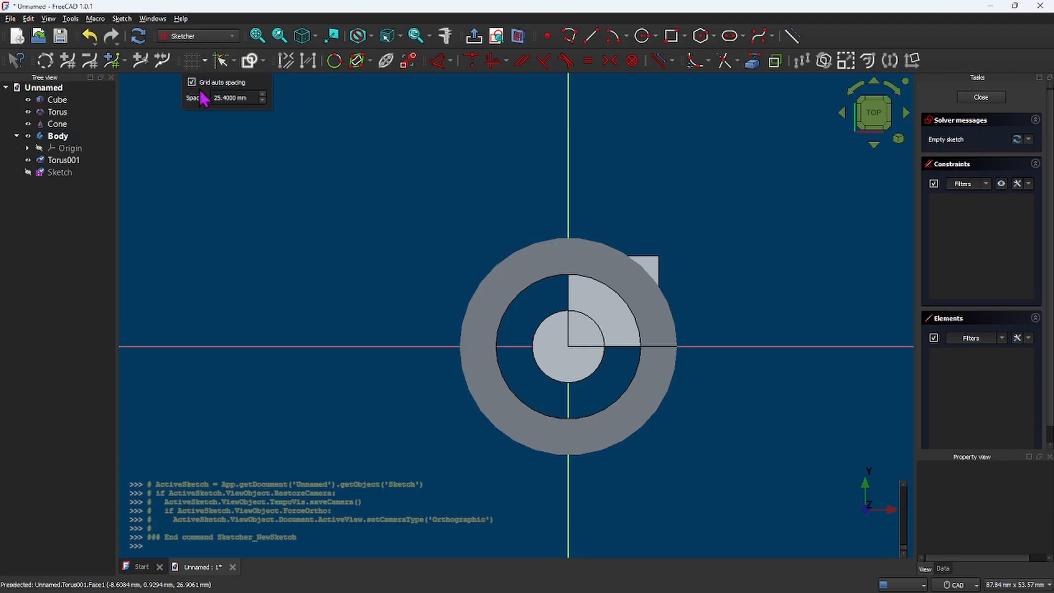
click(354, 131)
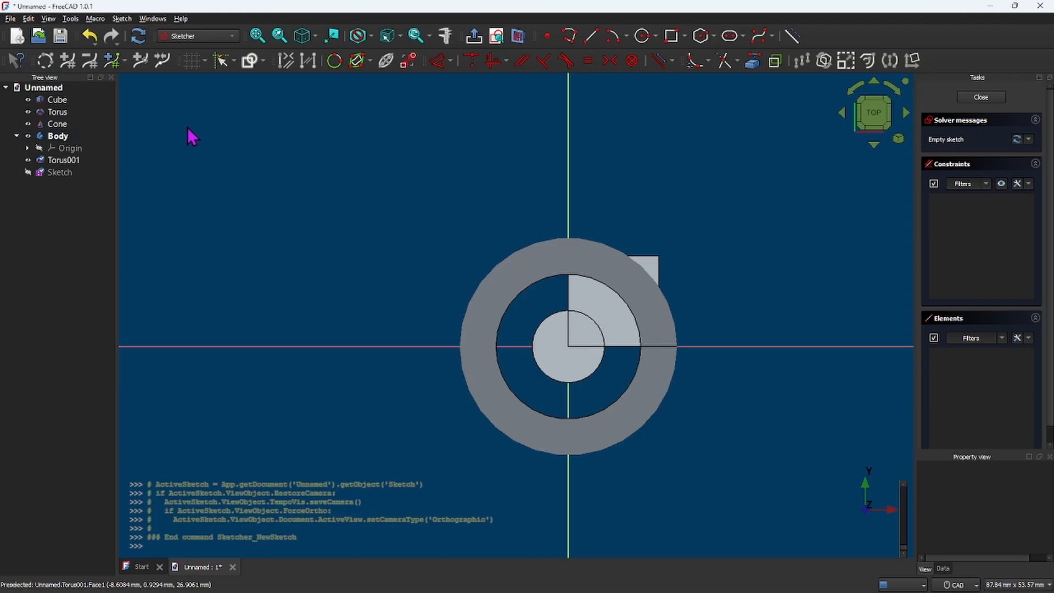
click(196, 56)
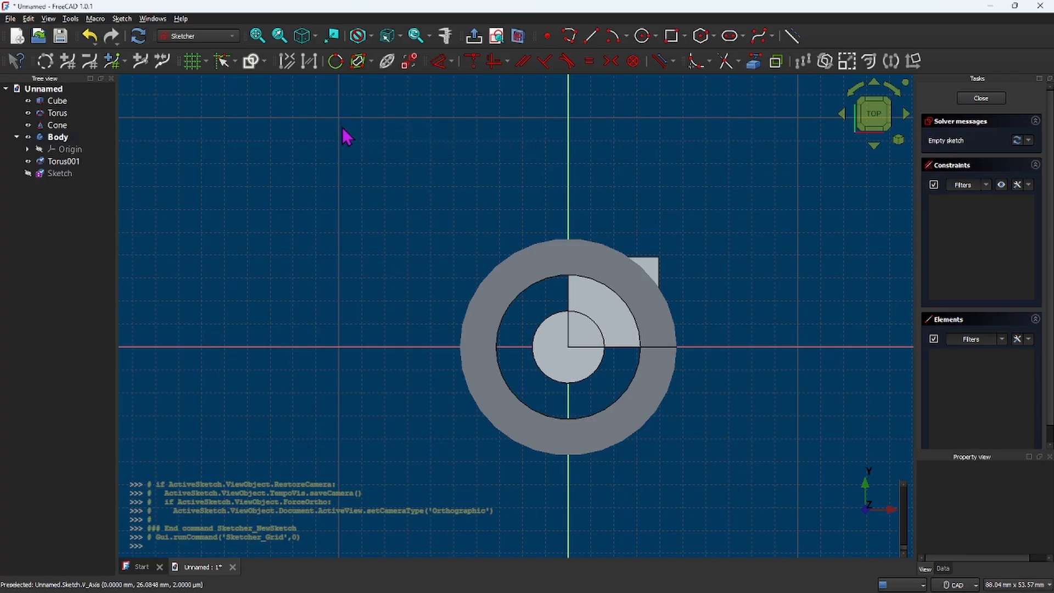
click(569, 138)
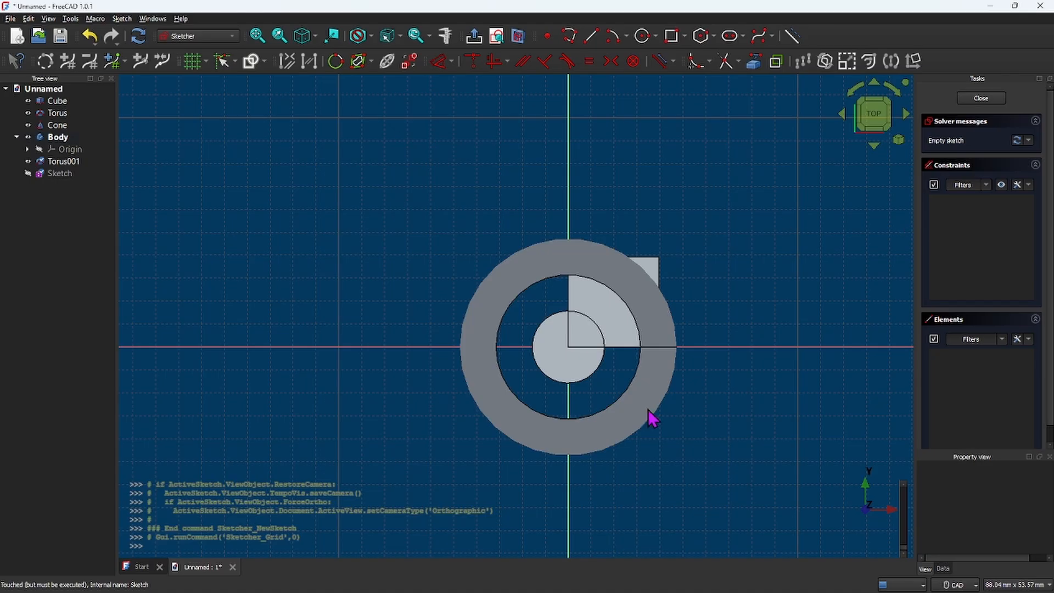
Step: Examine how the auto-spaced sketch grid adapts around the origin at different zoom levels
scroll(612, 337, down, 1)
scroll(612, 340, down, 6)
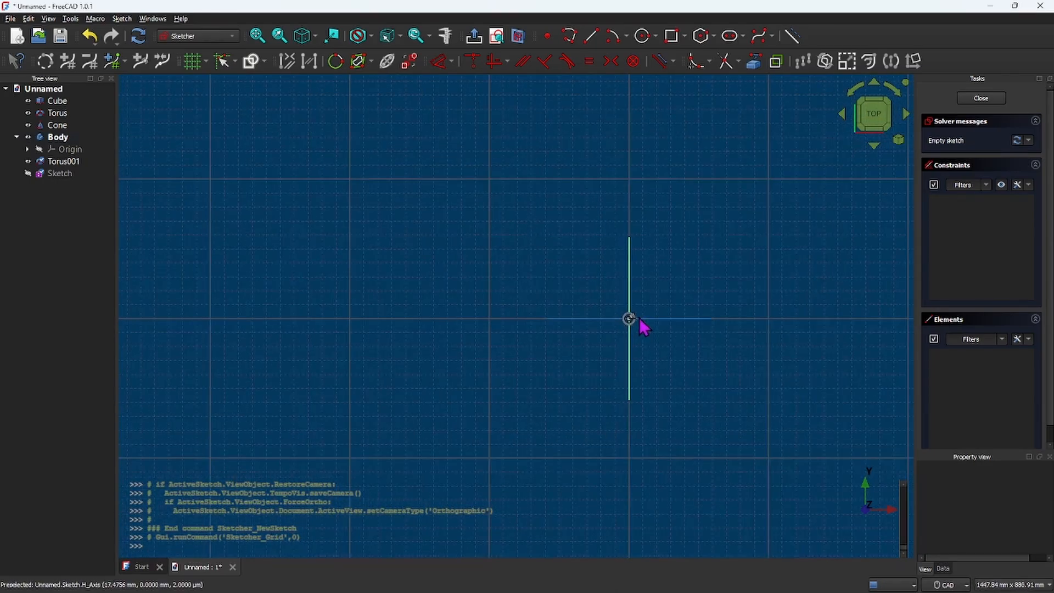
scroll(664, 315, up, 3)
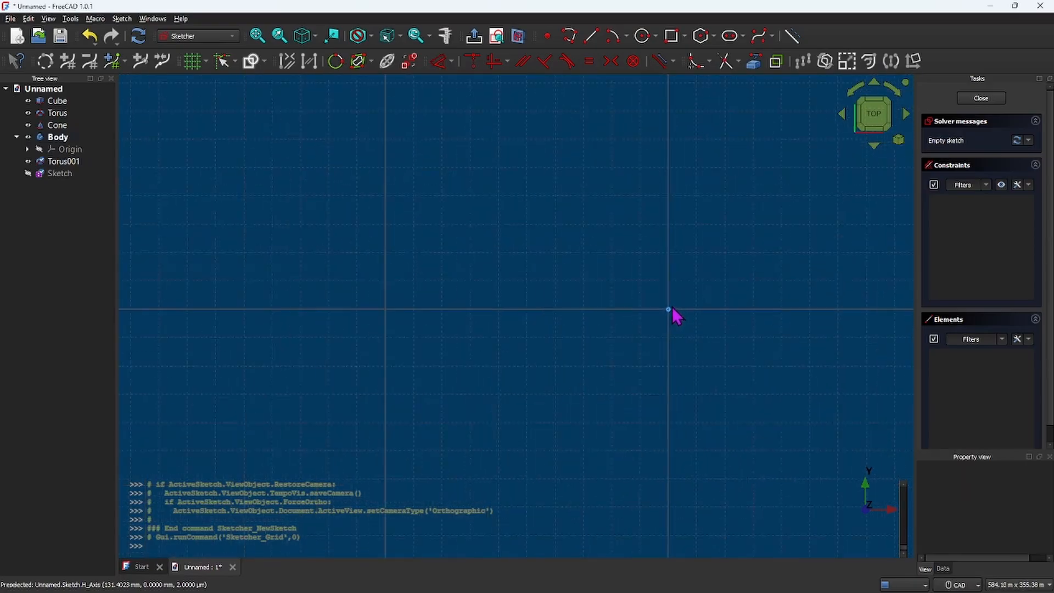
scroll(679, 304, up, 5)
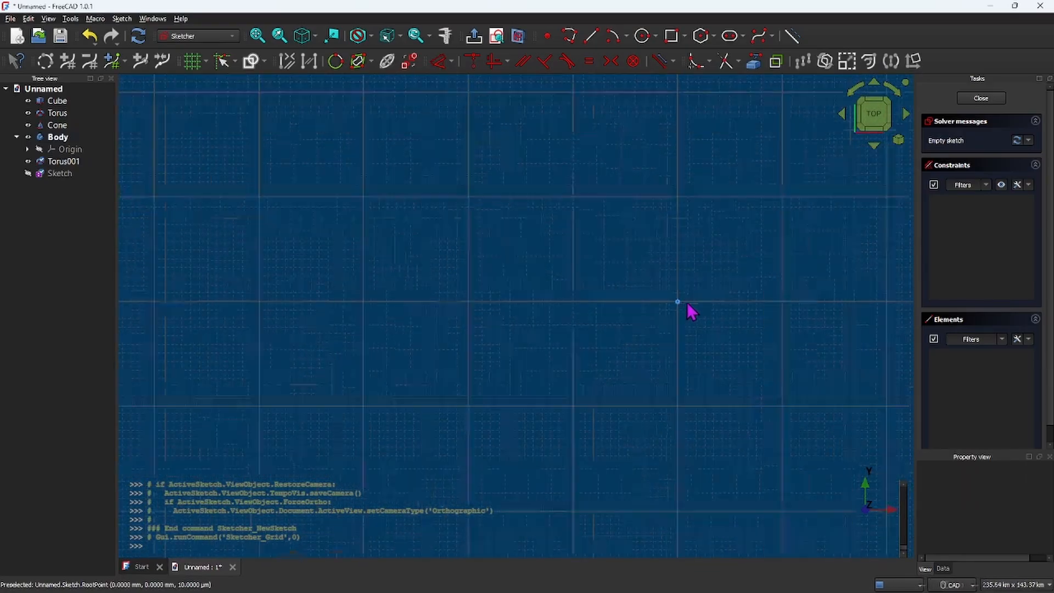
scroll(688, 303, up, 10)
scroll(565, 291, up, 10)
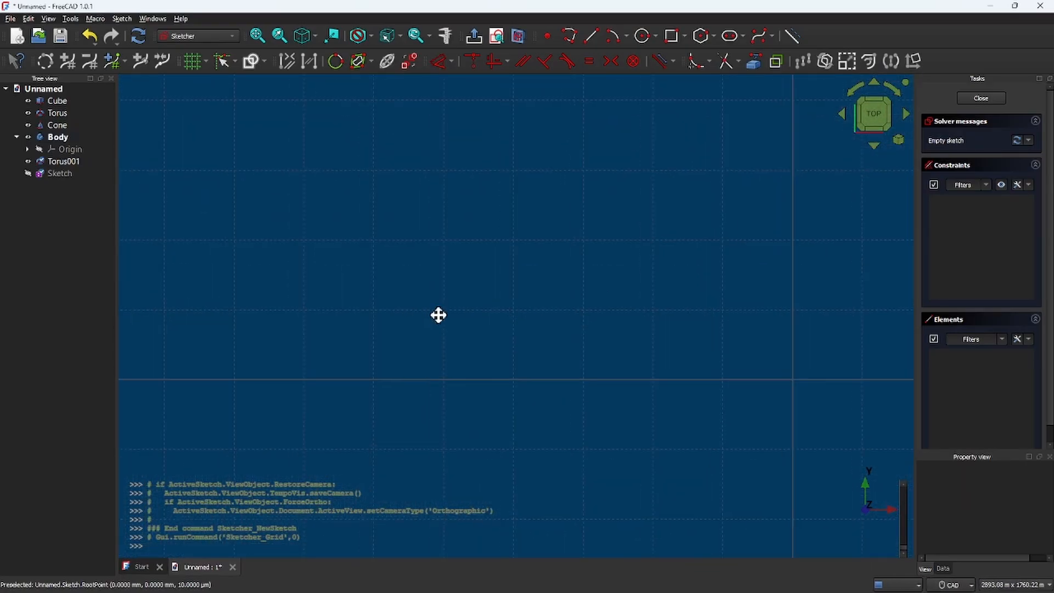
scroll(646, 303, up, 9)
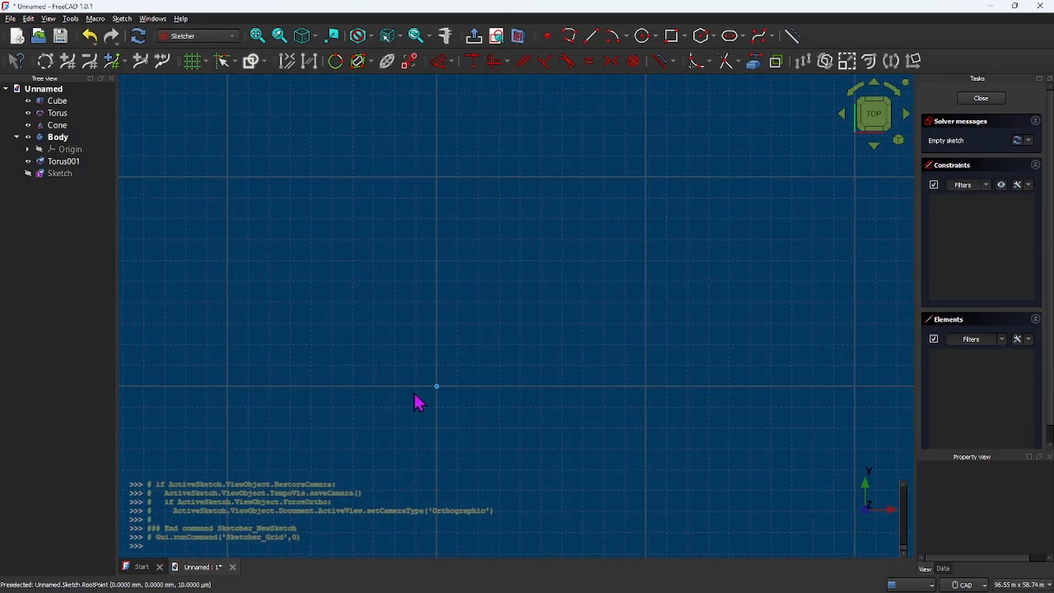
scroll(438, 386, up, 5)
scroll(459, 388, up, 3)
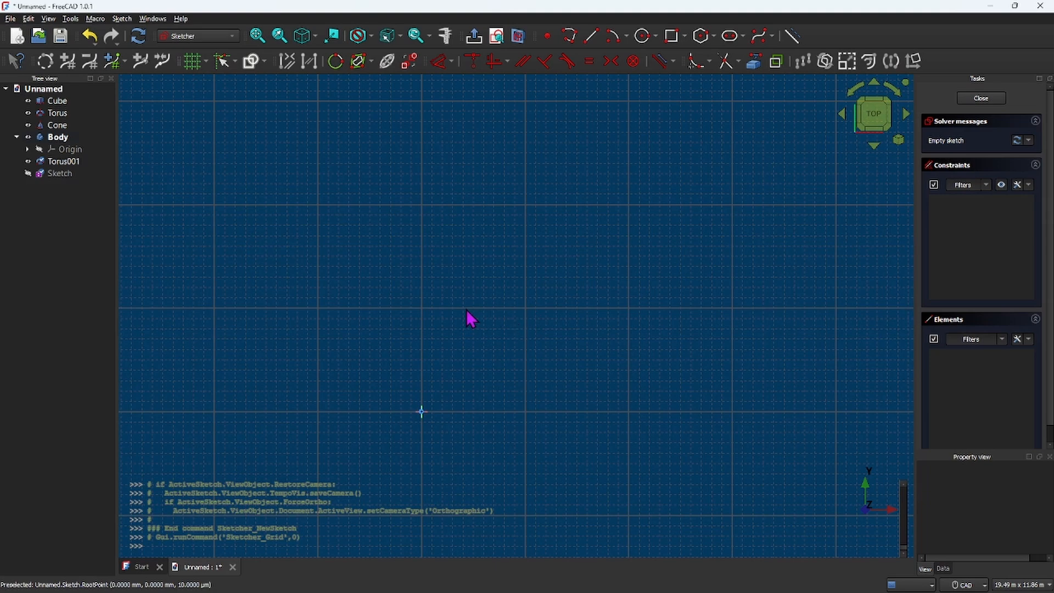
scroll(430, 417, up, 18)
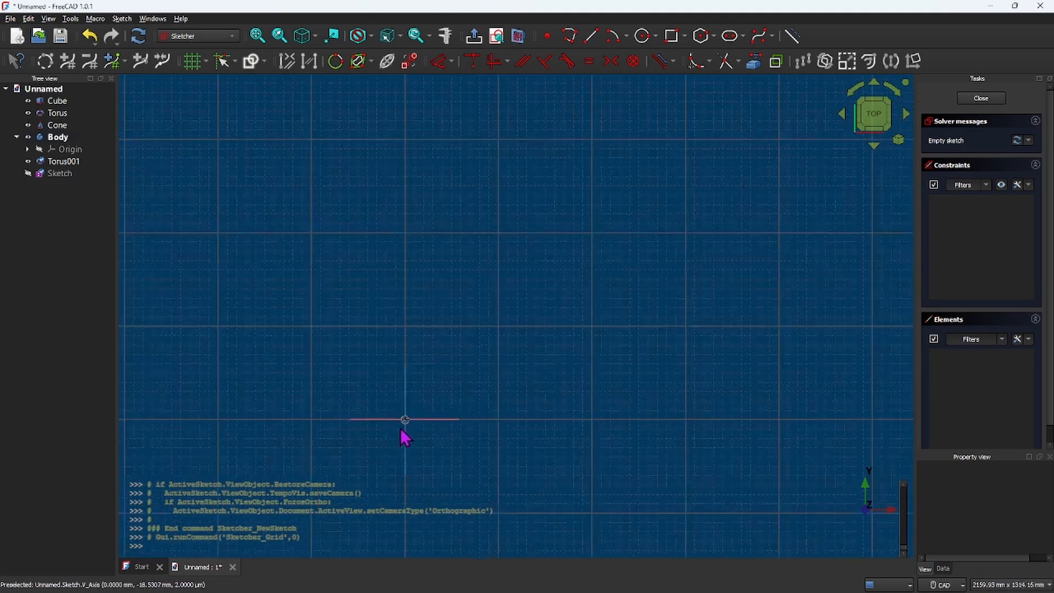
scroll(400, 425, up, 4)
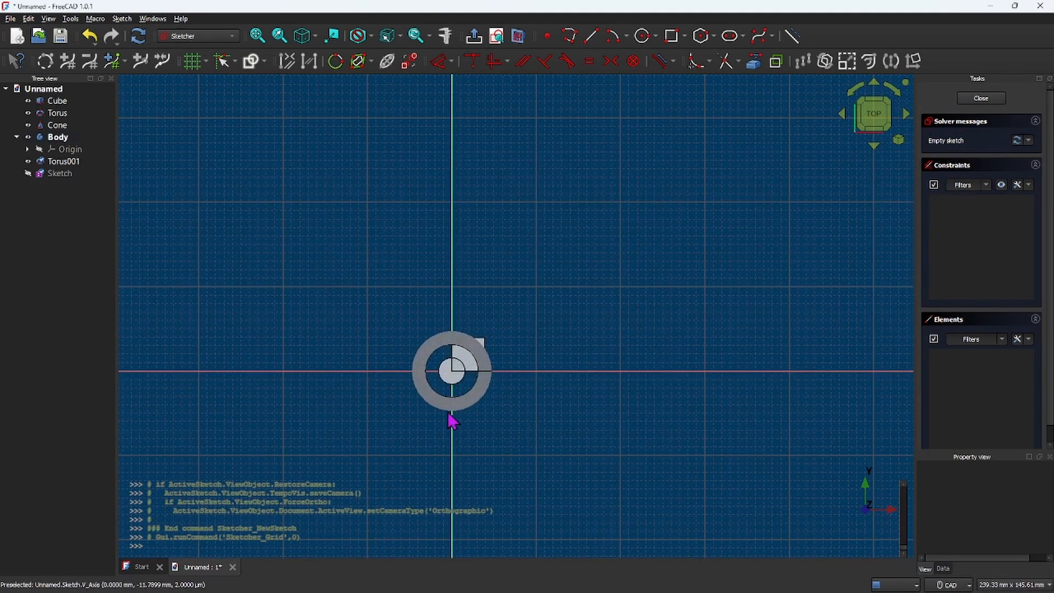
scroll(459, 374, up, 11)
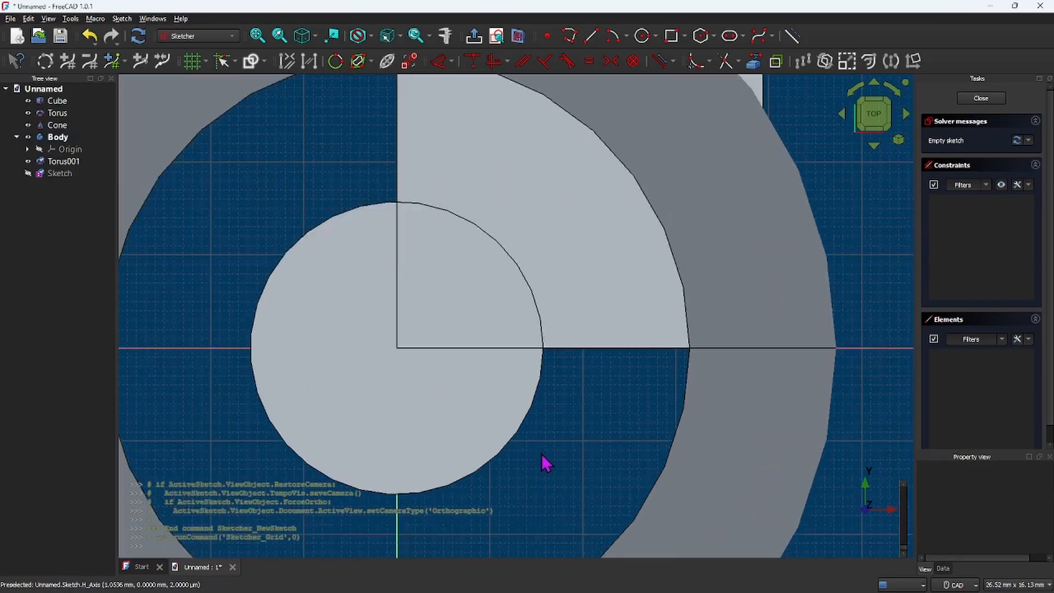
scroll(593, 466, up, 15)
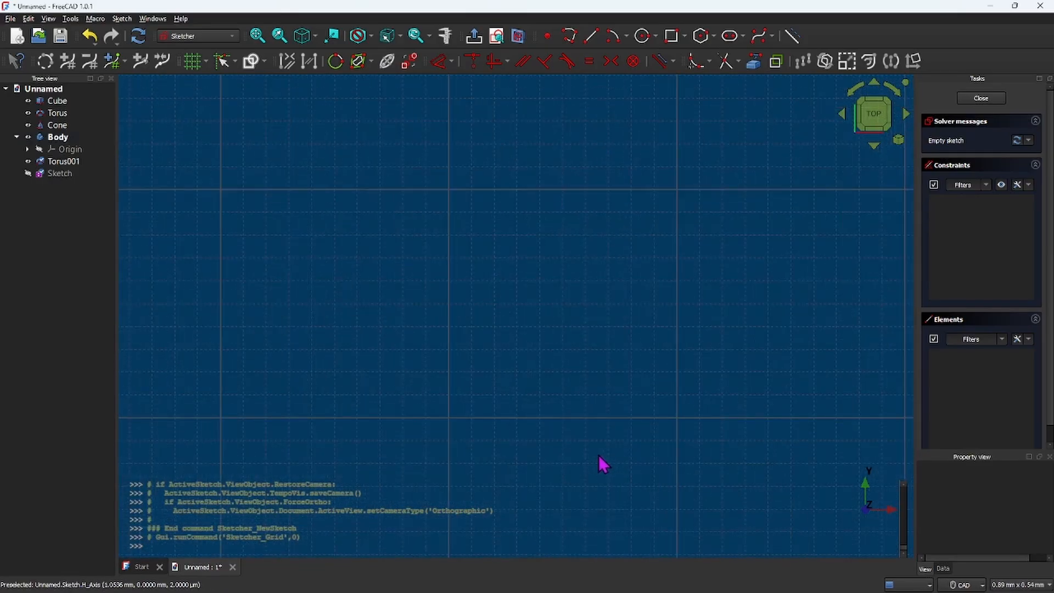
scroll(599, 455, down, 20)
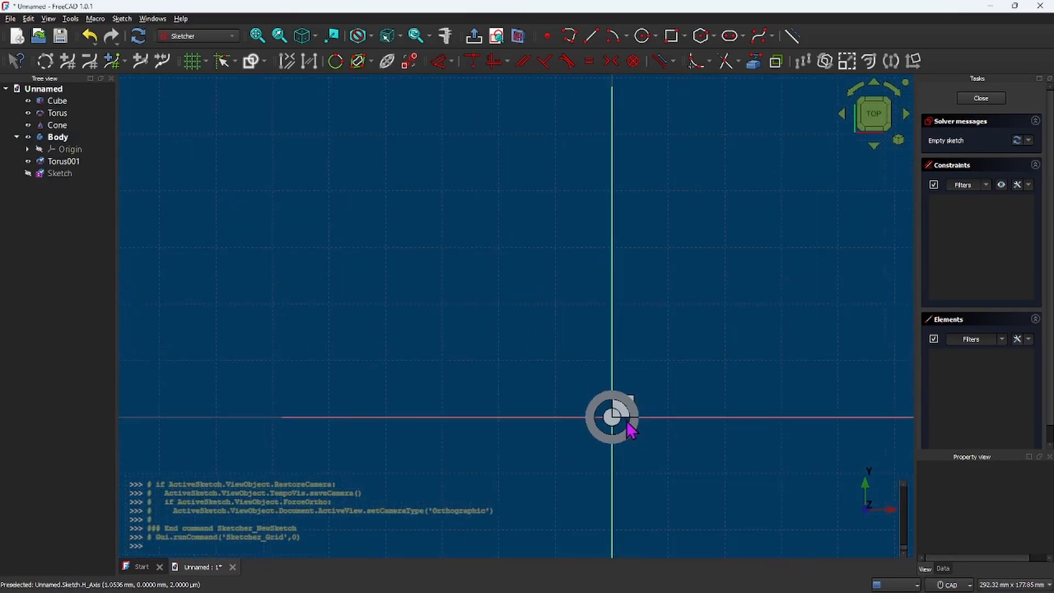
mouse_move(664, 454)
middle_down()
mouse_move(633, 357)
mouse_move(574, 381)
mouse_move(567, 361)
middle_up()
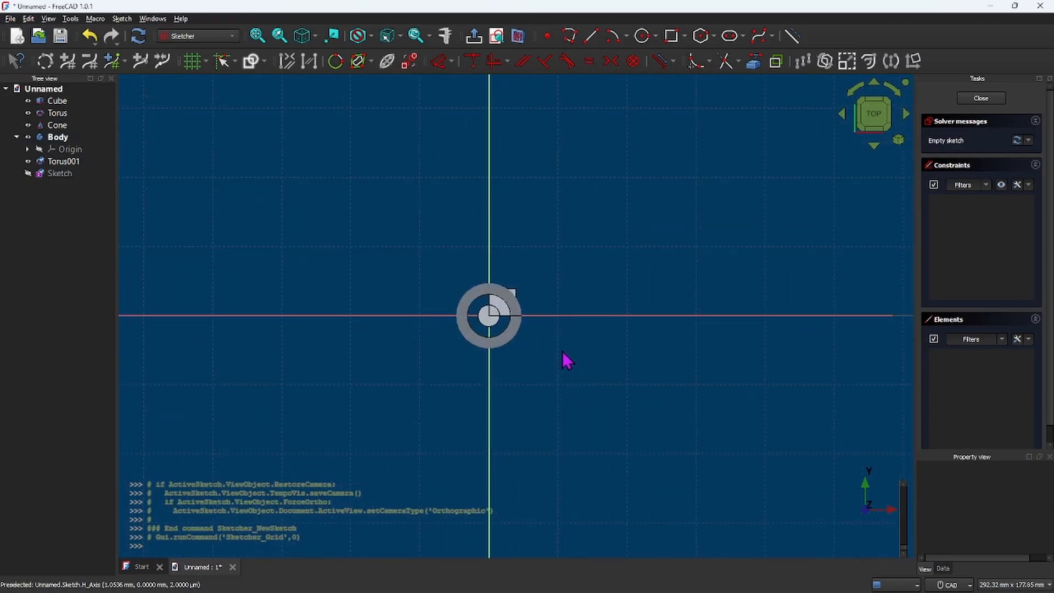
scroll(455, 309, up, 3)
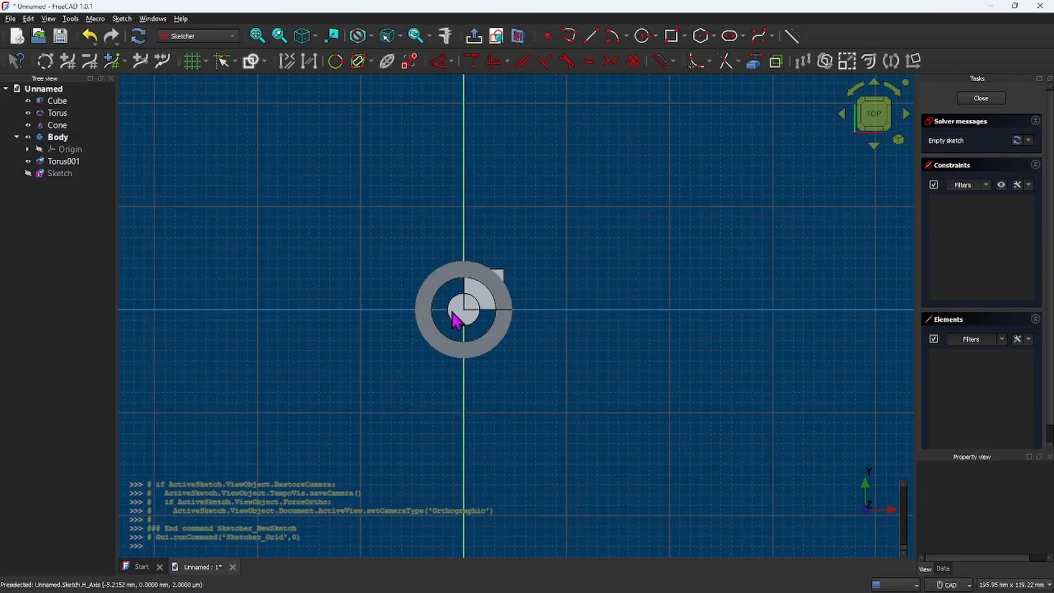
Step: Turn off the sketch grid and open the Display page of the Sketcher preferences
click(192, 63)
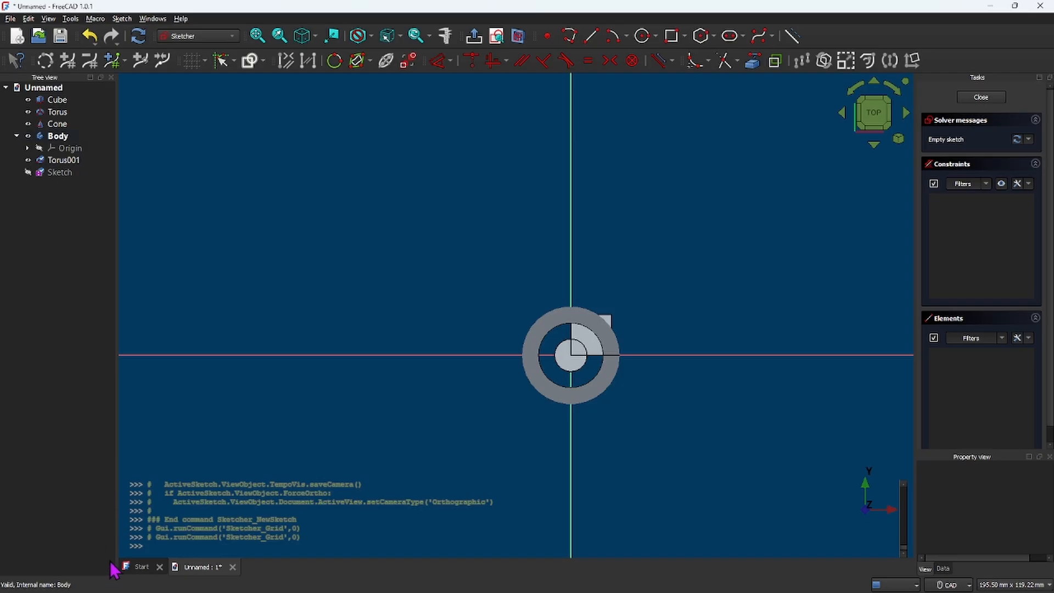
click(29, 19)
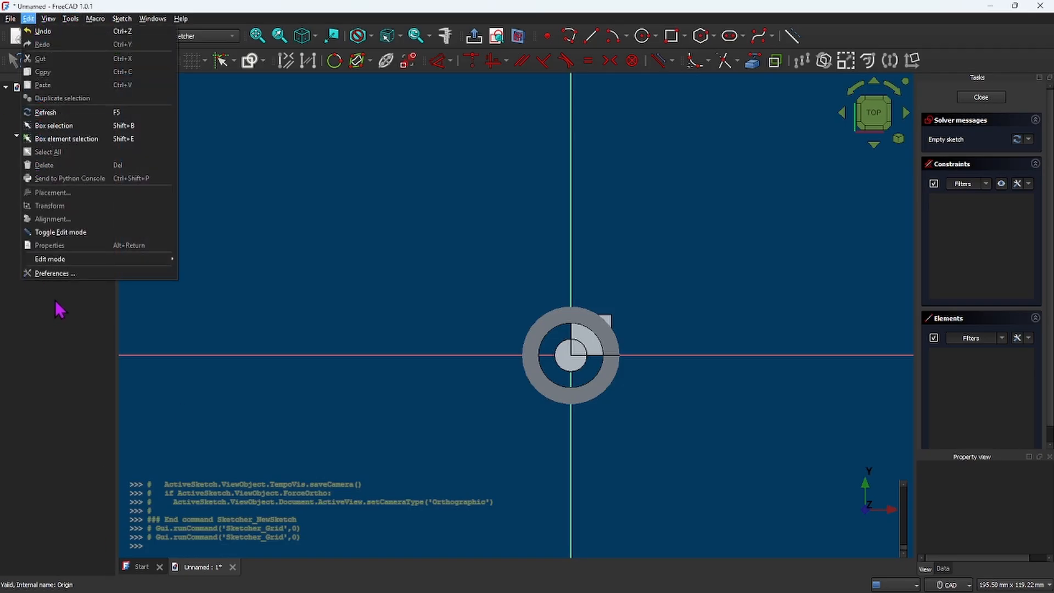
click(61, 268)
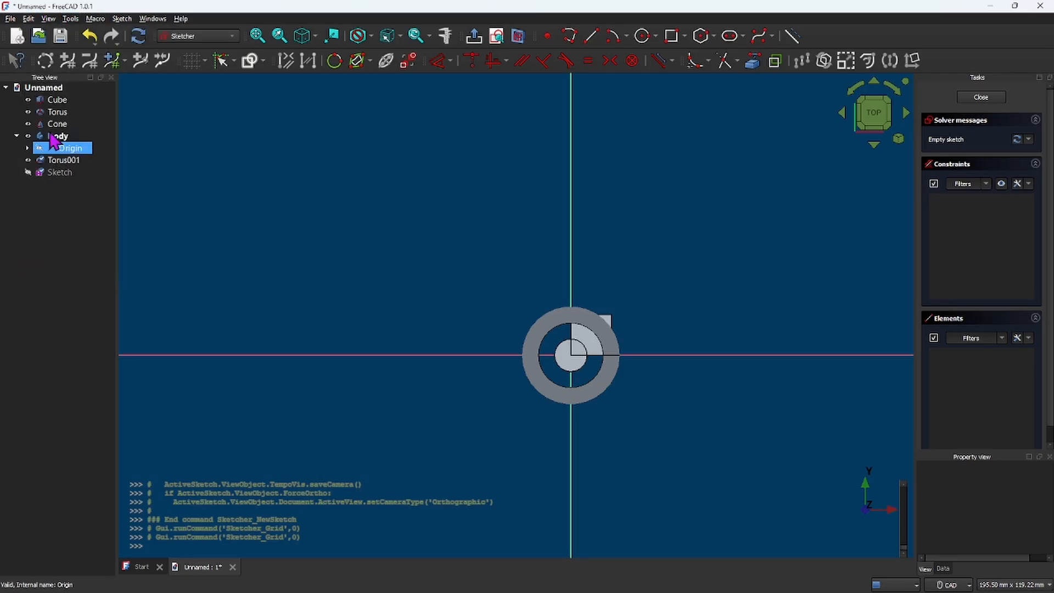
click(28, 19)
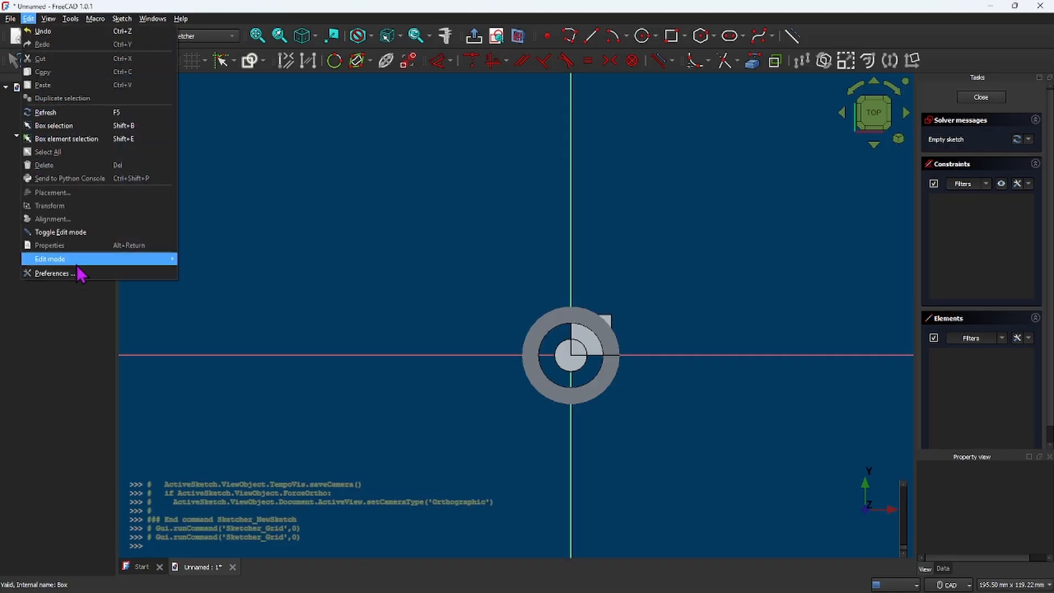
click(53, 273)
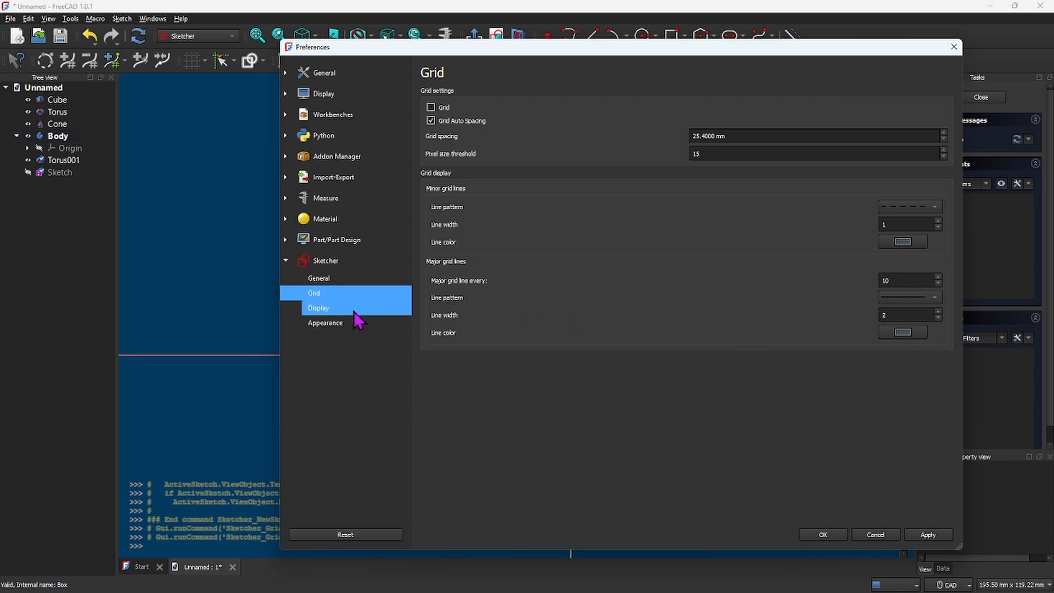
click(333, 314)
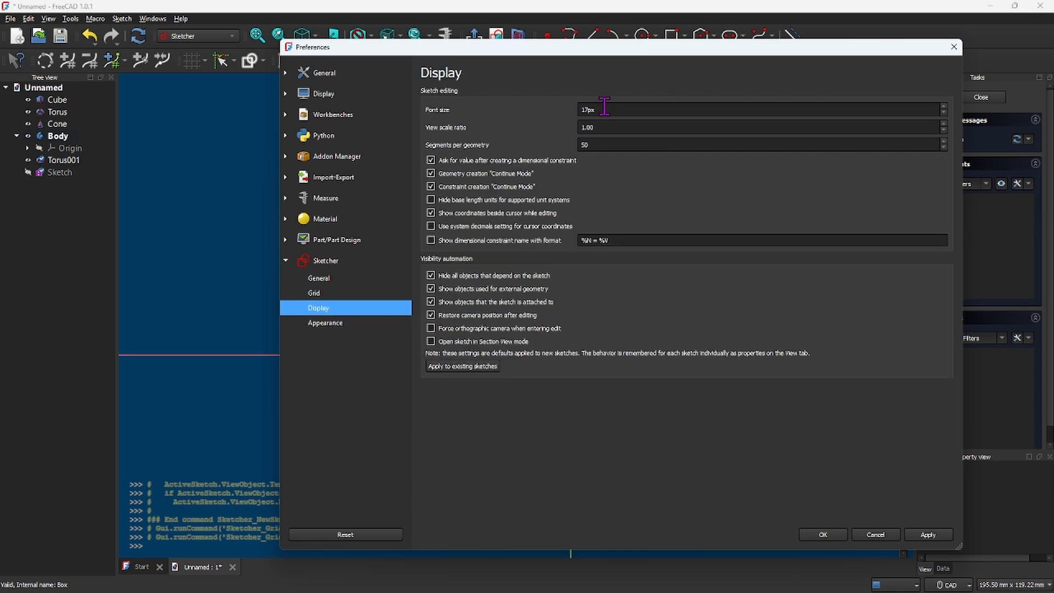
Step: Review the Sketcher display settings, including segments per geometry, apply them and close the preferences
mouse_move(648, 55)
mouse_down()
mouse_move(559, 87)
mouse_move(560, 149)
mouse_up()
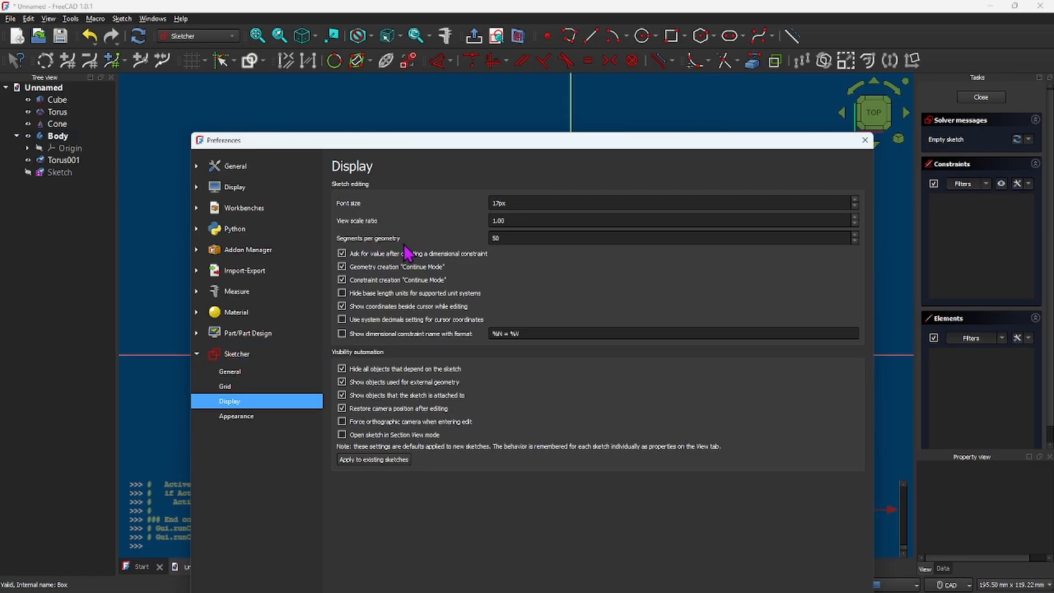
double_click(498, 240)
drag(681, 149, 596, 110)
drag(694, 108, 678, 62)
click(737, 540)
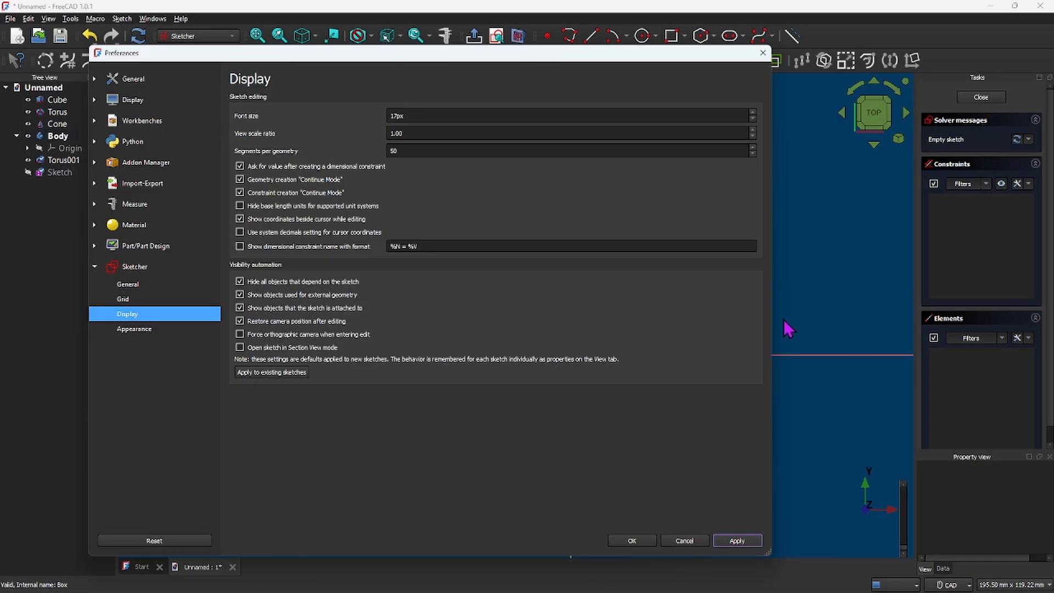
click(632, 540)
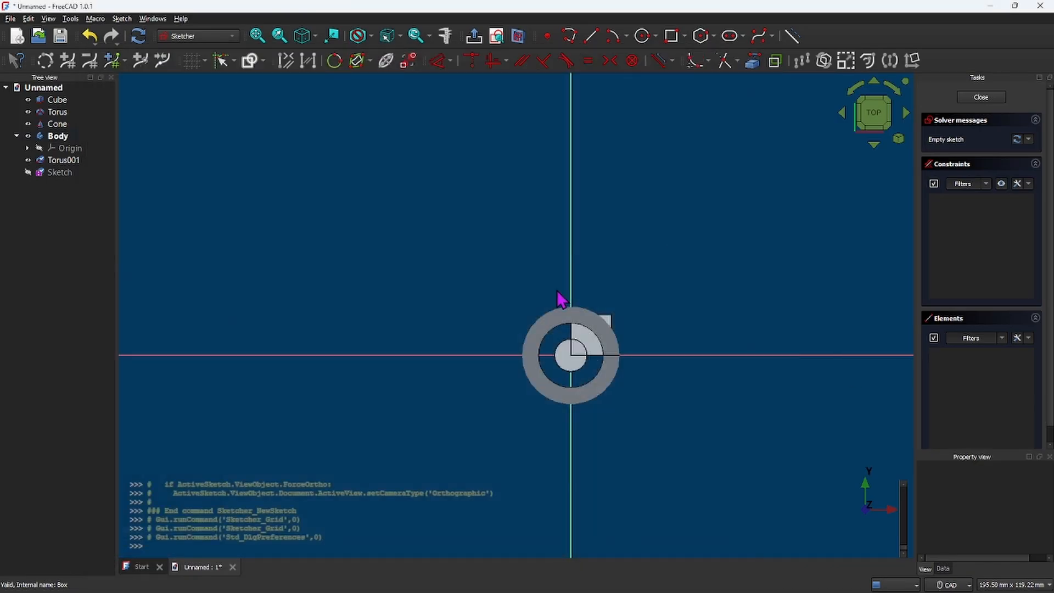
Step: Examine the straight segments along the torus's curved edges up close, including where the vertical sketch axis meets its outer edge
scroll(556, 330, up, 5)
scroll(557, 329, up, 7)
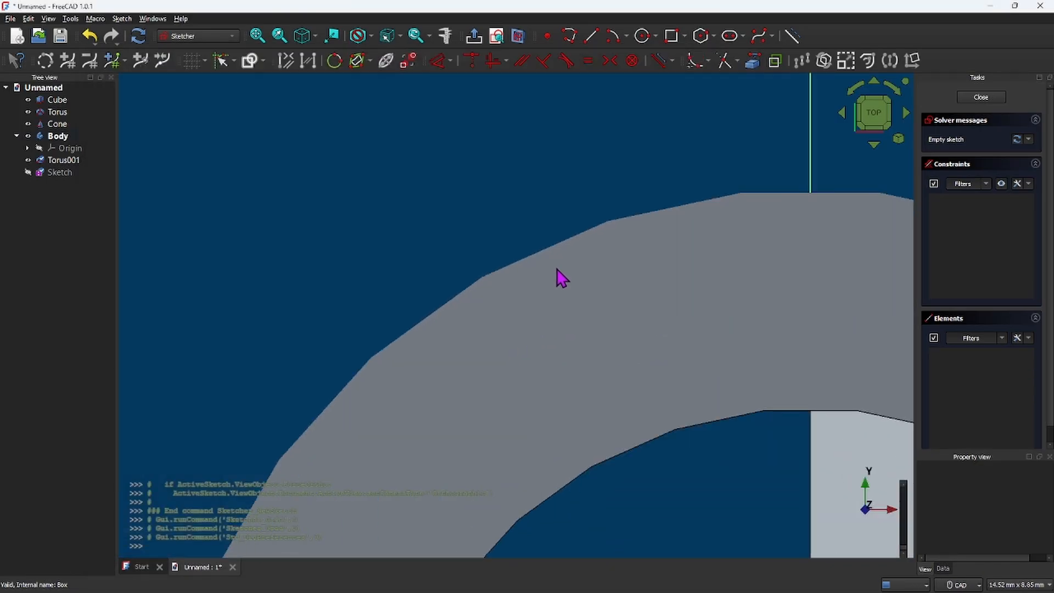
scroll(588, 401, down, 10)
middle_drag(588, 401, 572, 301)
scroll(556, 263, up, 15)
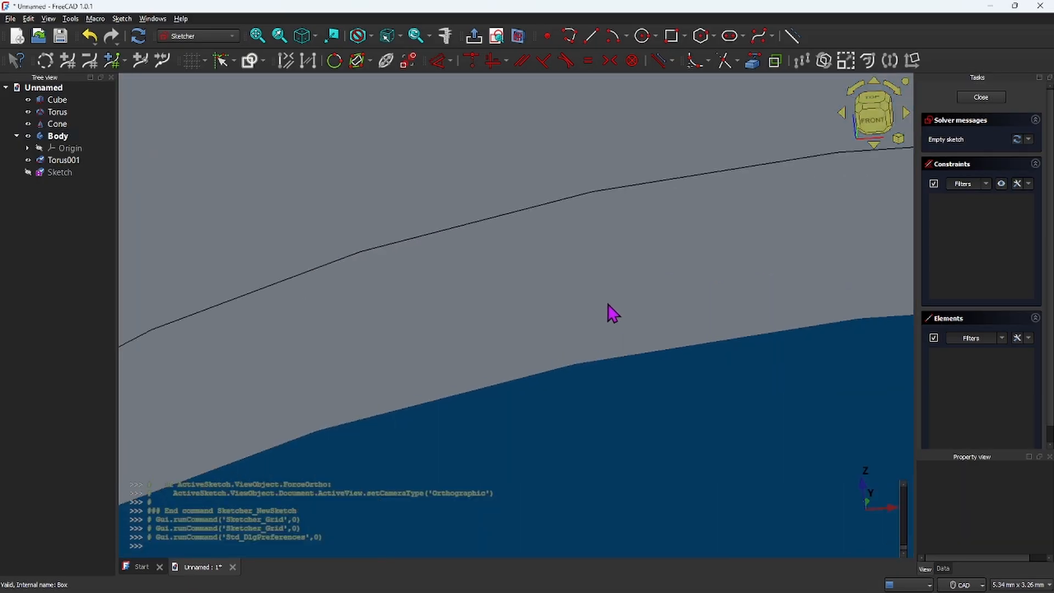
scroll(604, 236, down, 1)
scroll(560, 156, down, 3)
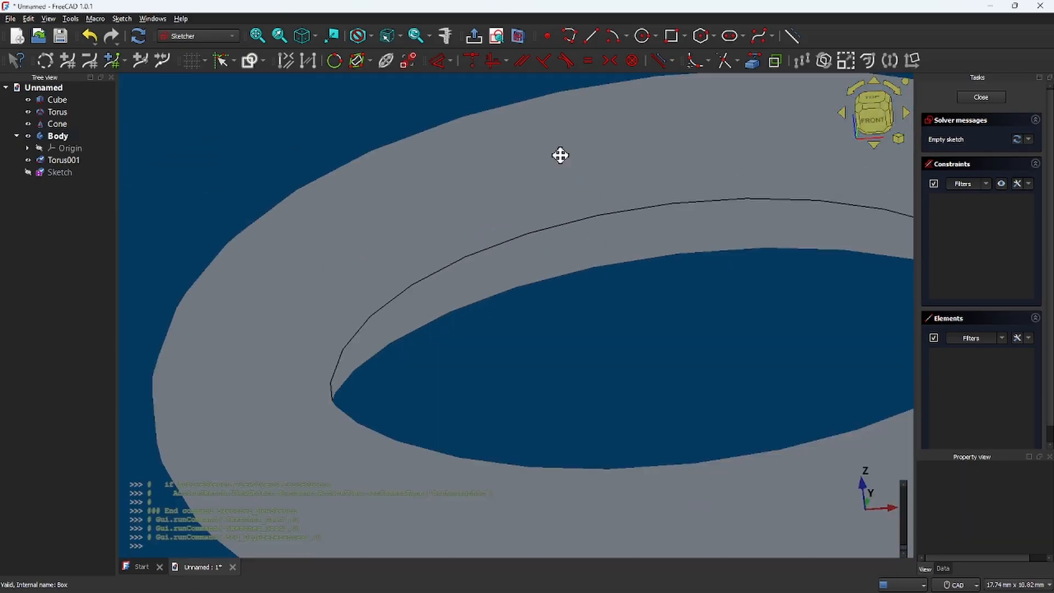
scroll(597, 243, down, 2)
middle_drag(598, 243, 615, 290)
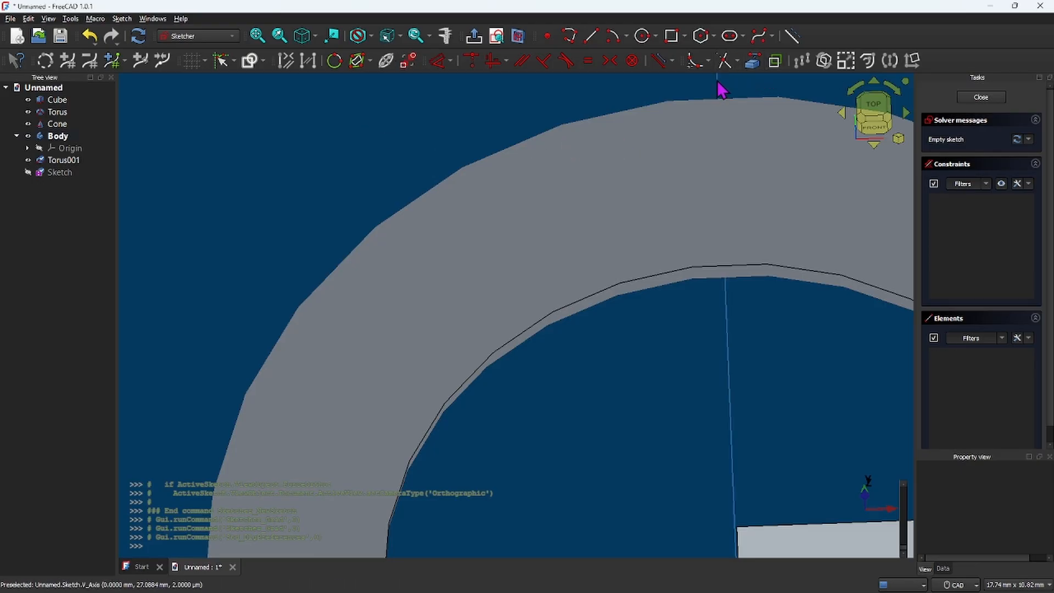
middle_drag(713, 303, 654, 434)
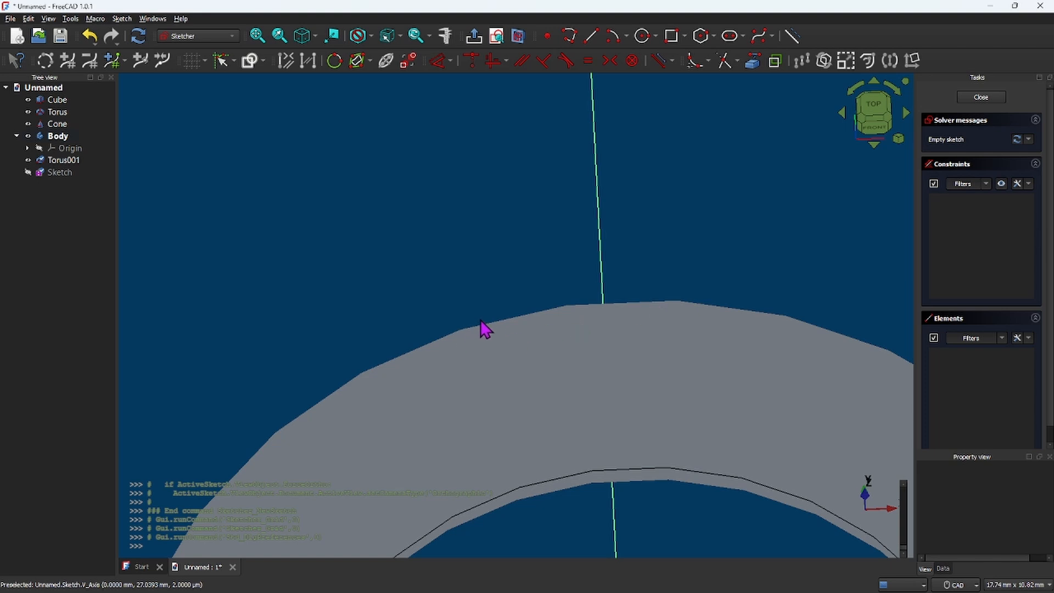
click(601, 296)
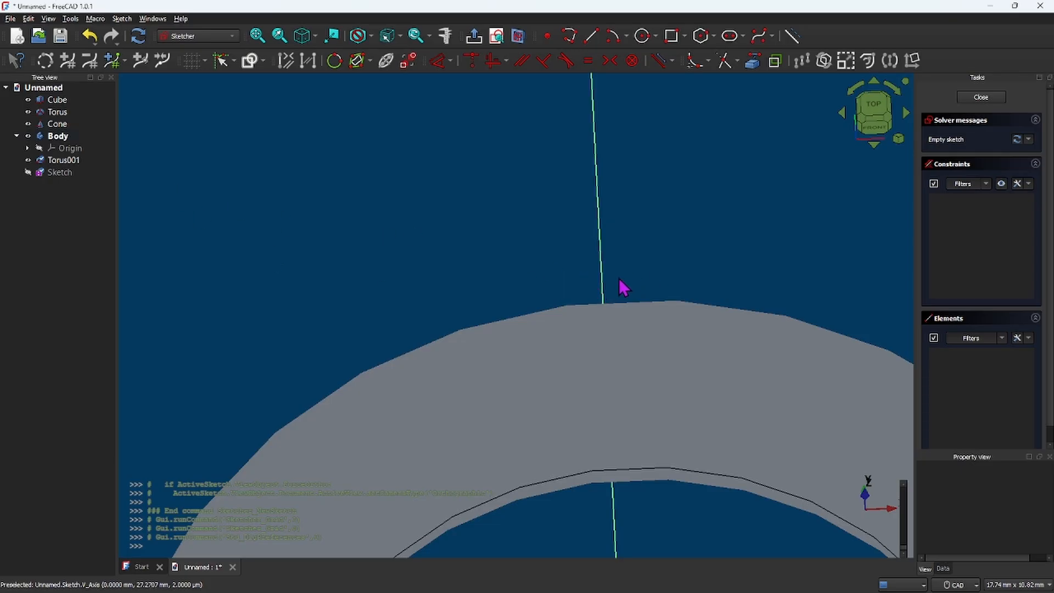
scroll(623, 289, up, 1)
scroll(607, 314, up, 4)
scroll(606, 315, down, 4)
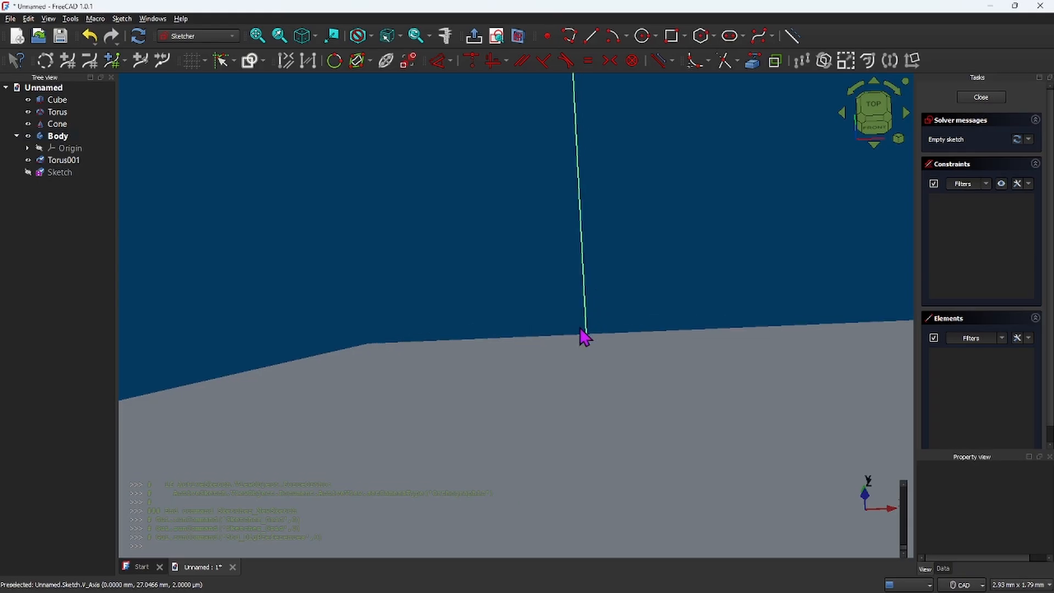
Step: Open the Appearance page of the Sketcher preferences and review its working, geometric element and constraint colors
scroll(609, 330, down, 10)
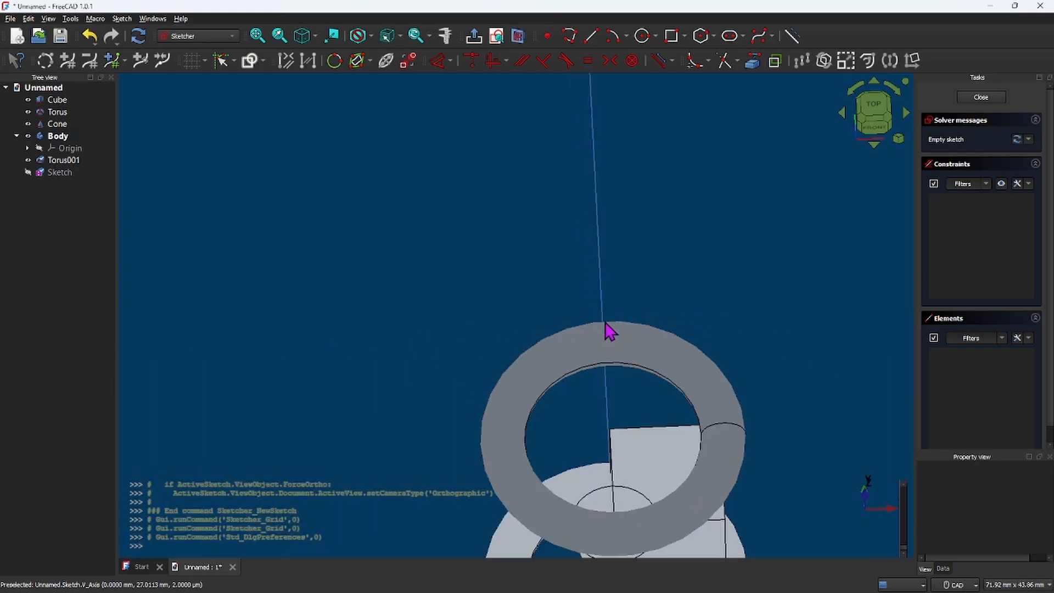
scroll(607, 324, up, 2)
middle_drag(606, 320, 577, 270)
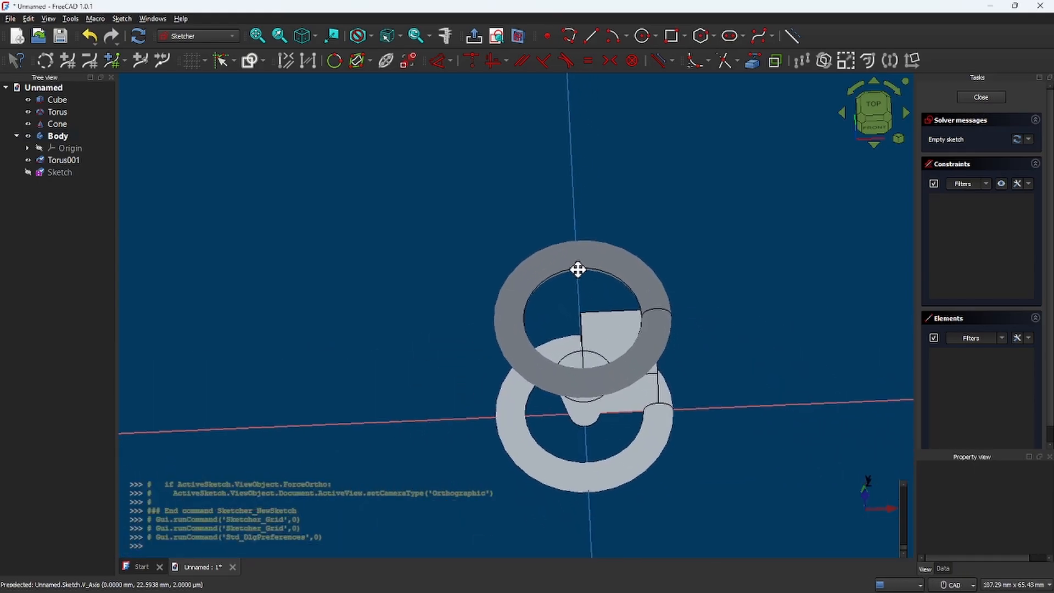
scroll(579, 244, up, 2)
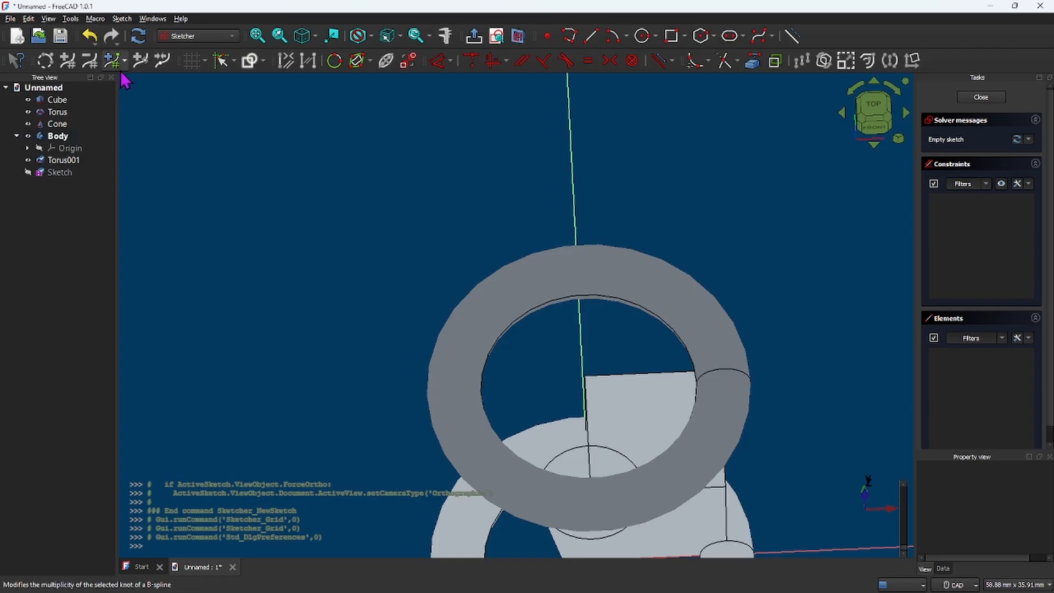
click(29, 19)
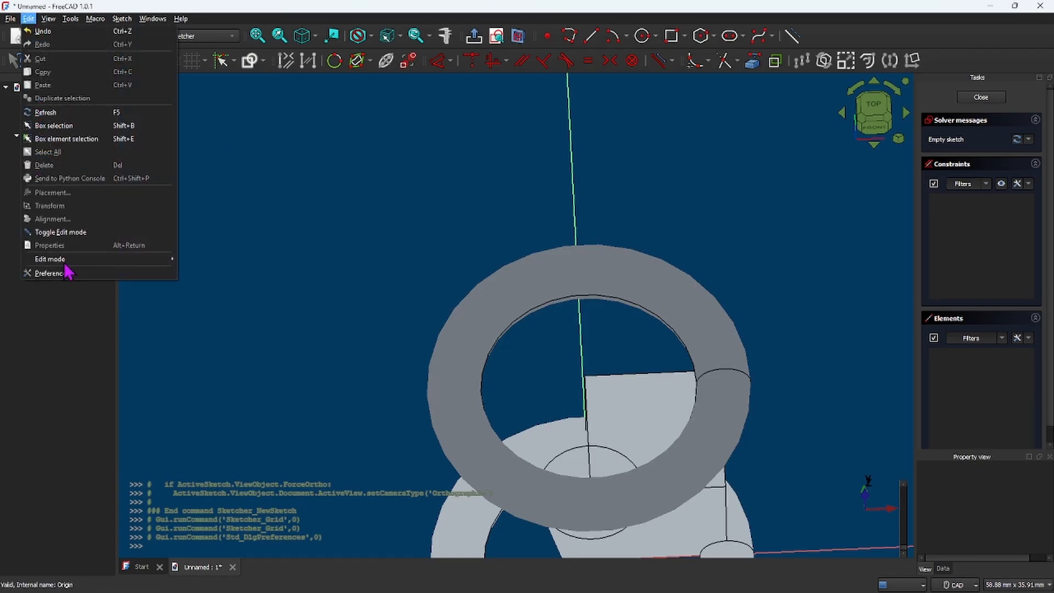
click(61, 273)
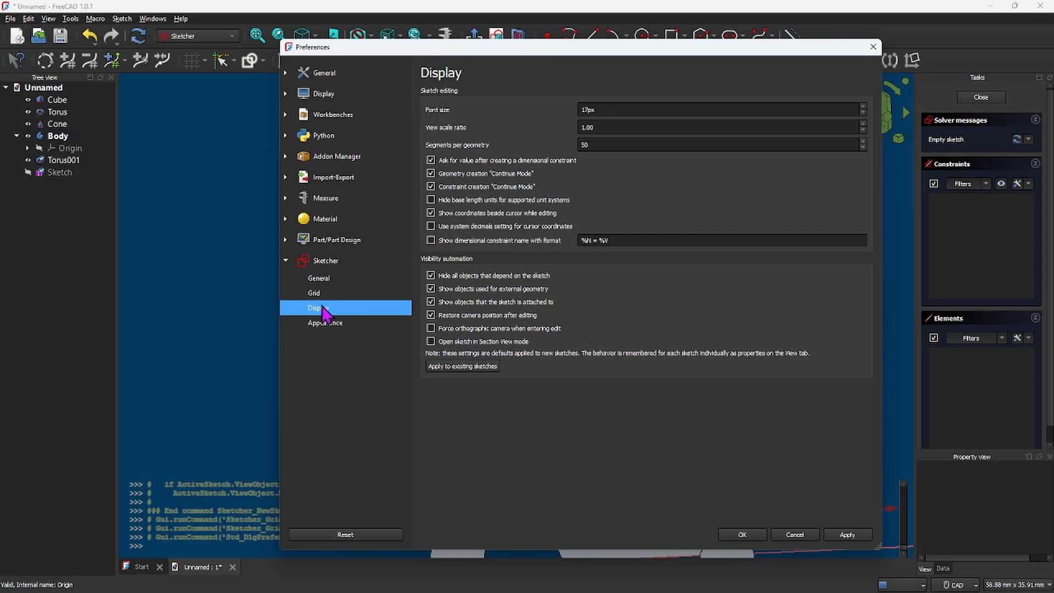
click(338, 322)
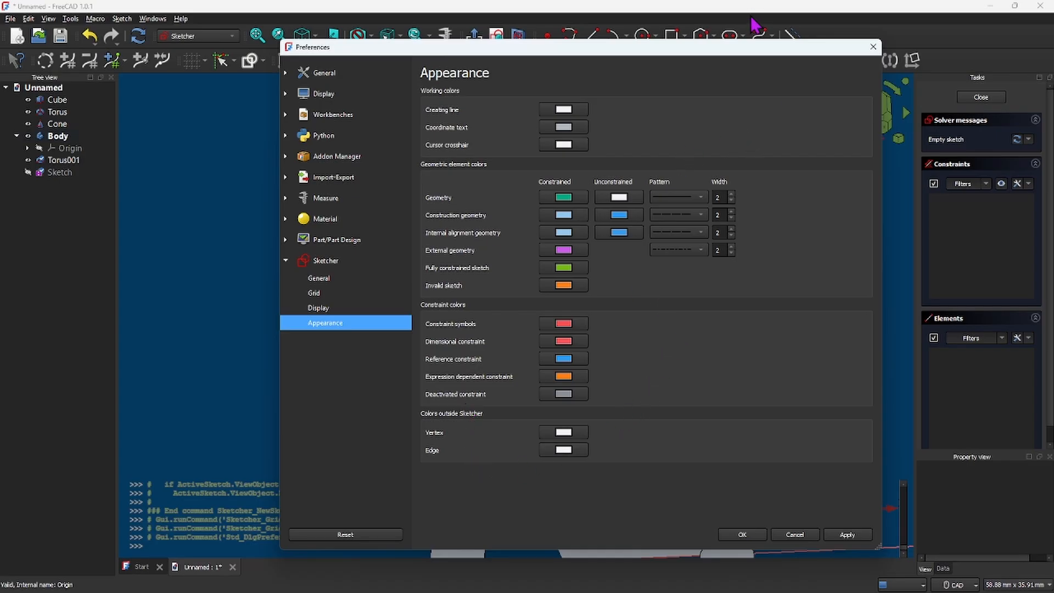
Step: Try adjusting the line width of normal geometry in the Sketcher appearance settings
drag(743, 49, 661, 42)
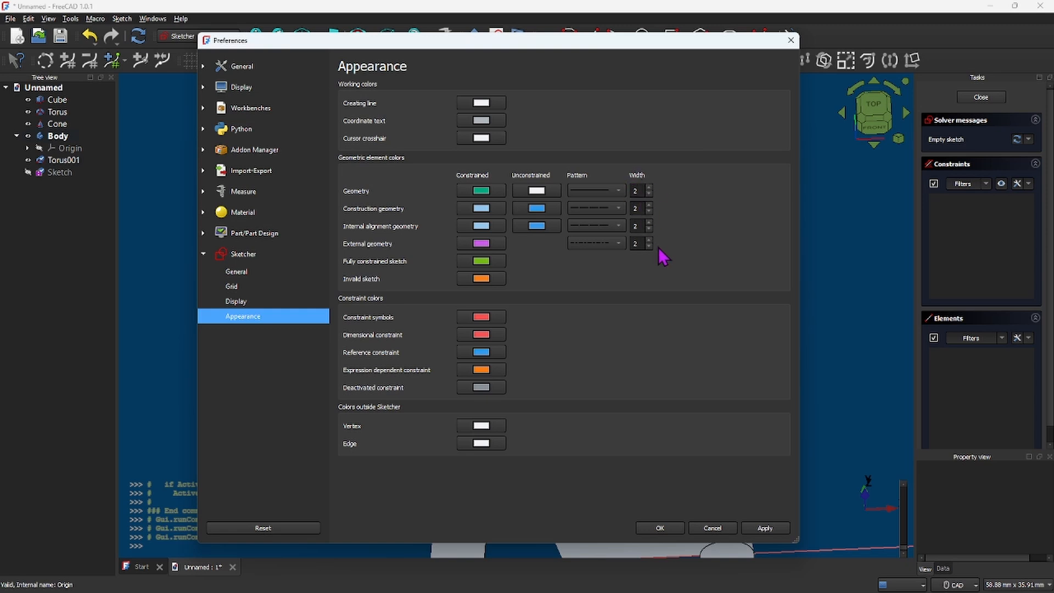
click(649, 194)
click(649, 188)
Step: Revisit the General page of the Sketcher preferences, then dismiss the preferences without applying changes
click(240, 275)
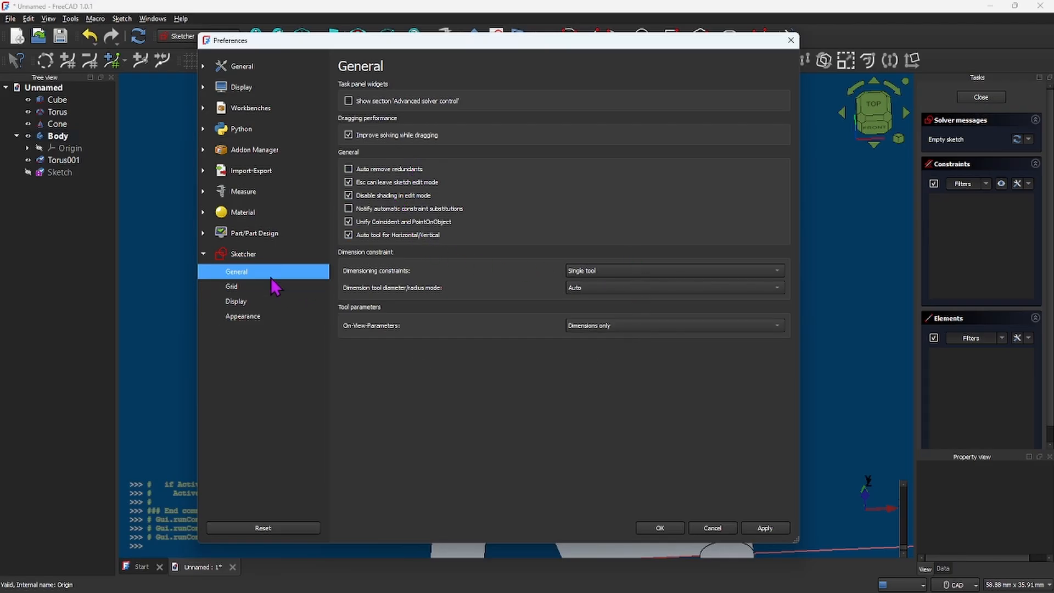
click(226, 254)
click(203, 254)
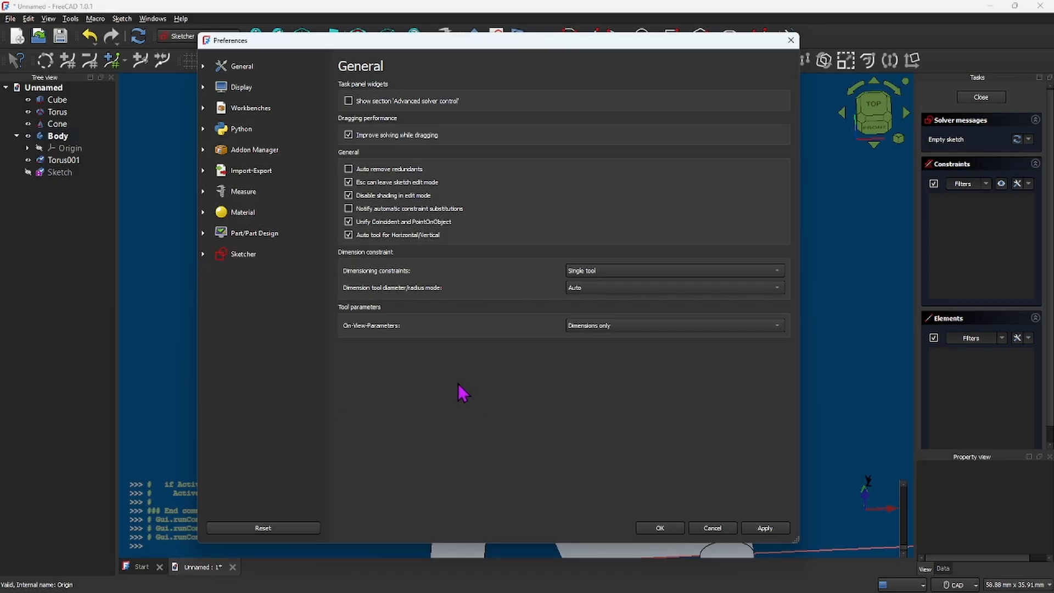
drag(556, 40, 534, 55)
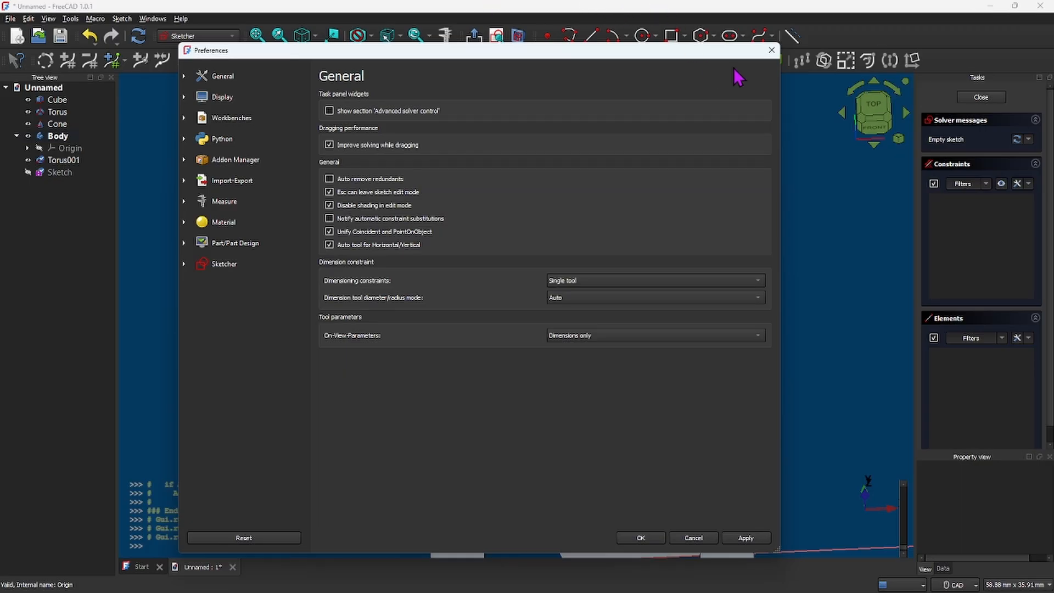
click(772, 50)
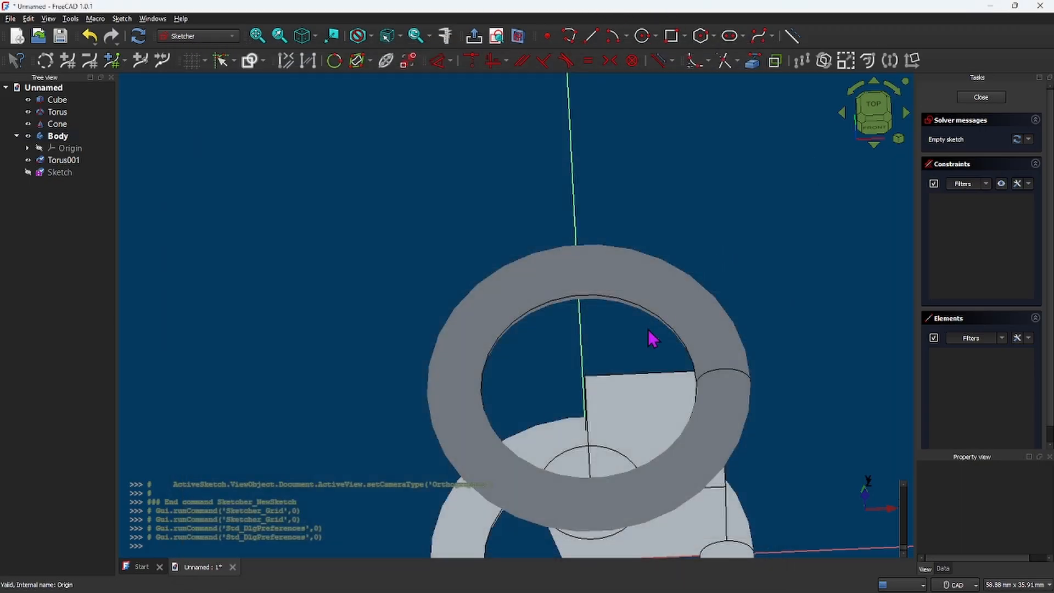
scroll(652, 339, down, 3)
middle_drag(624, 353, 565, 299)
scroll(568, 300, up, 3)
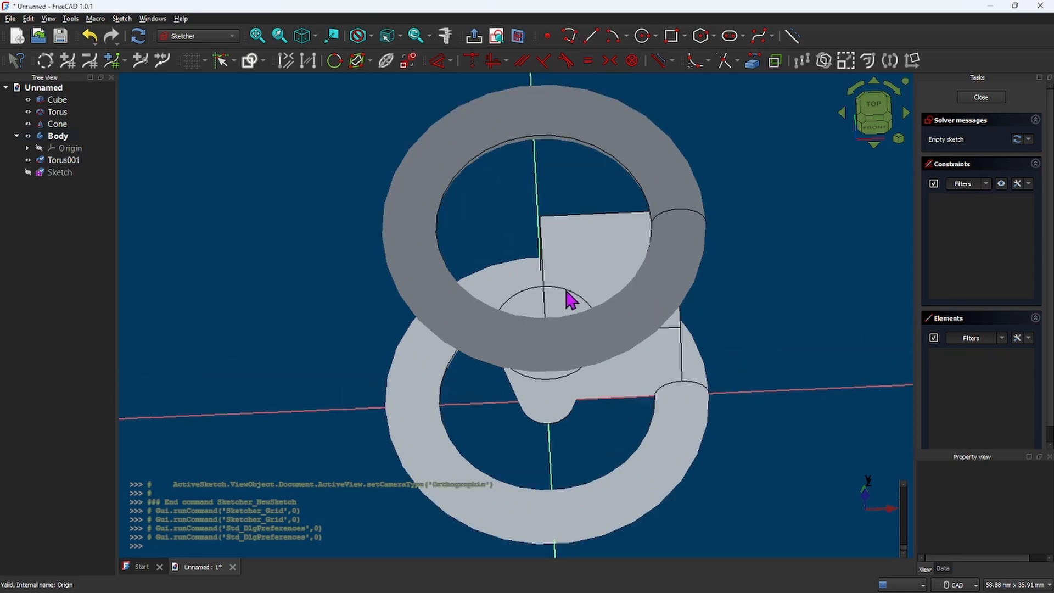
scroll(573, 300, down, 3)
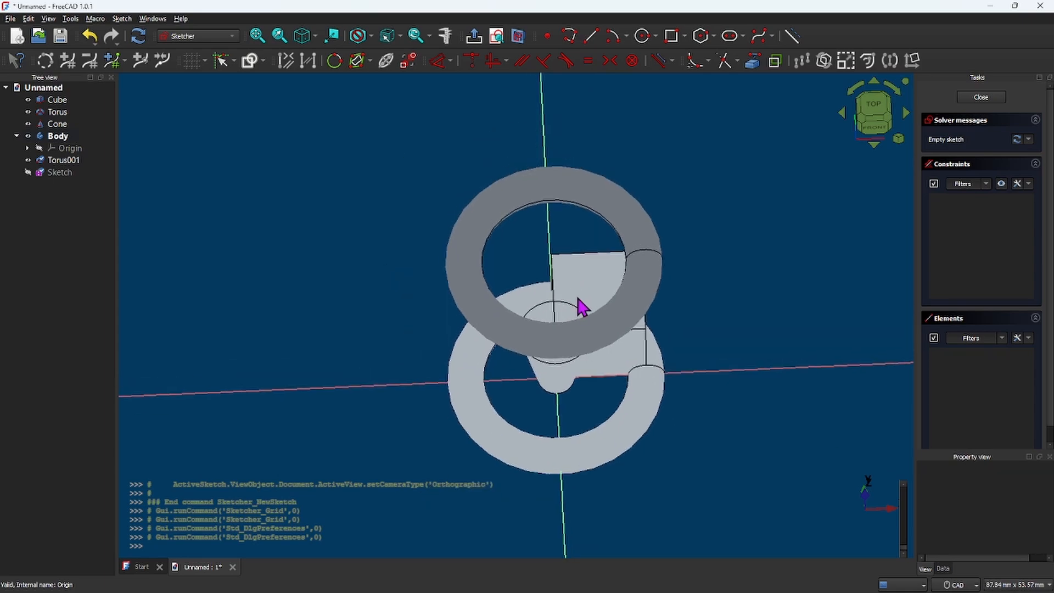